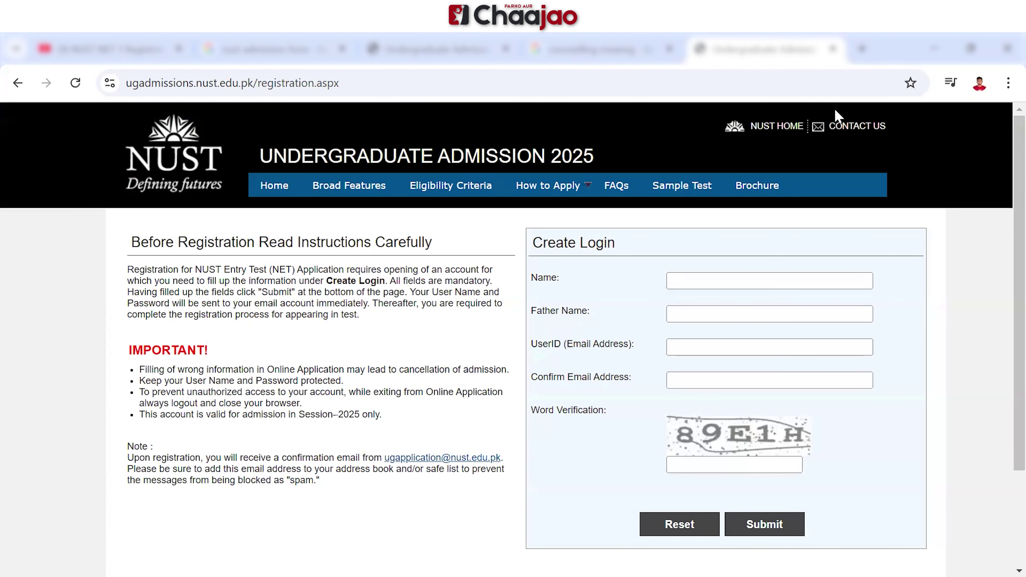
Go back from the registration page to the NET 2025 login page
key("alt+Left")
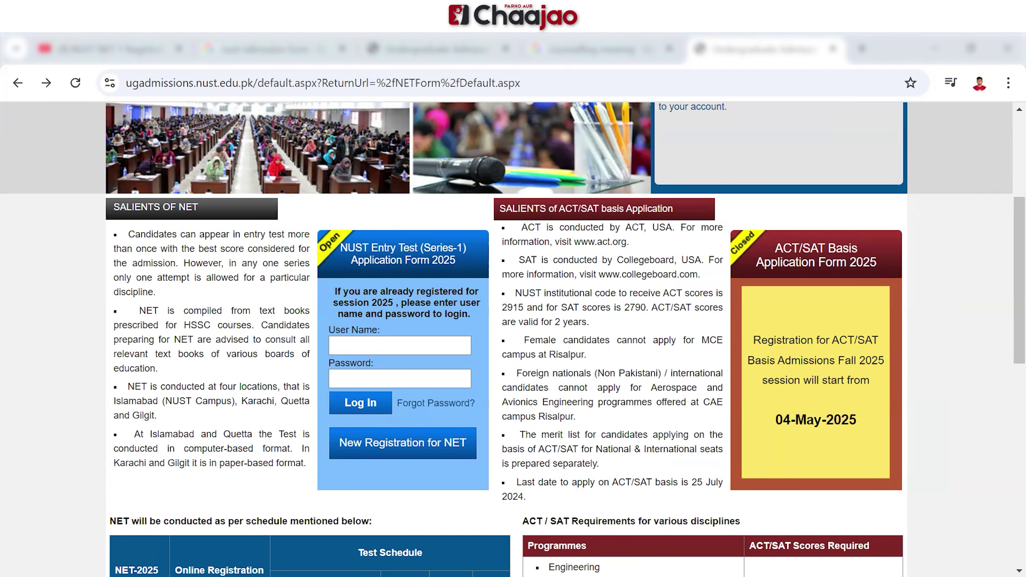
Log in with the account e-mail and password, then review the My Account application status
left_click(400, 346)
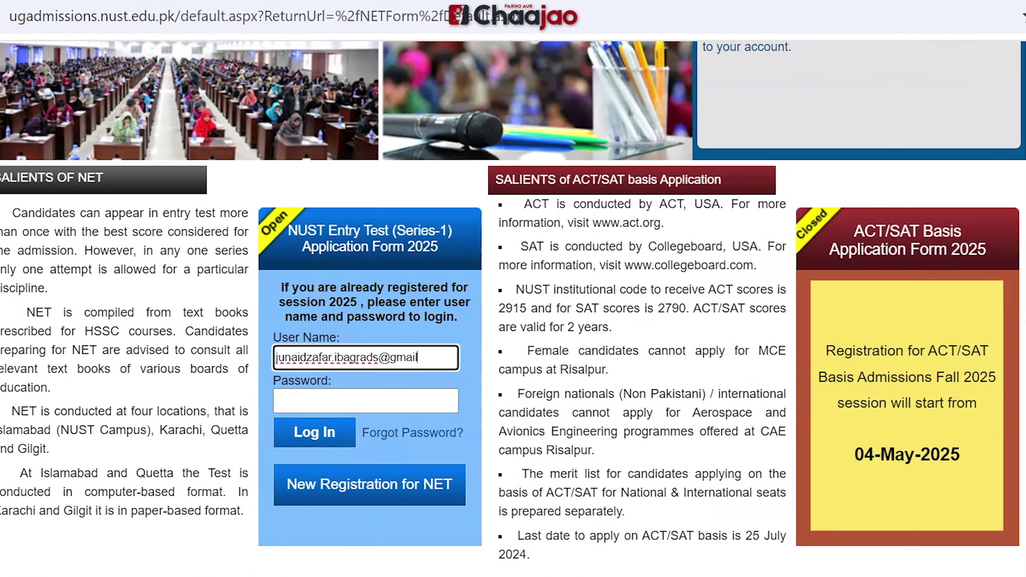
key("Tab")
type("•••••")
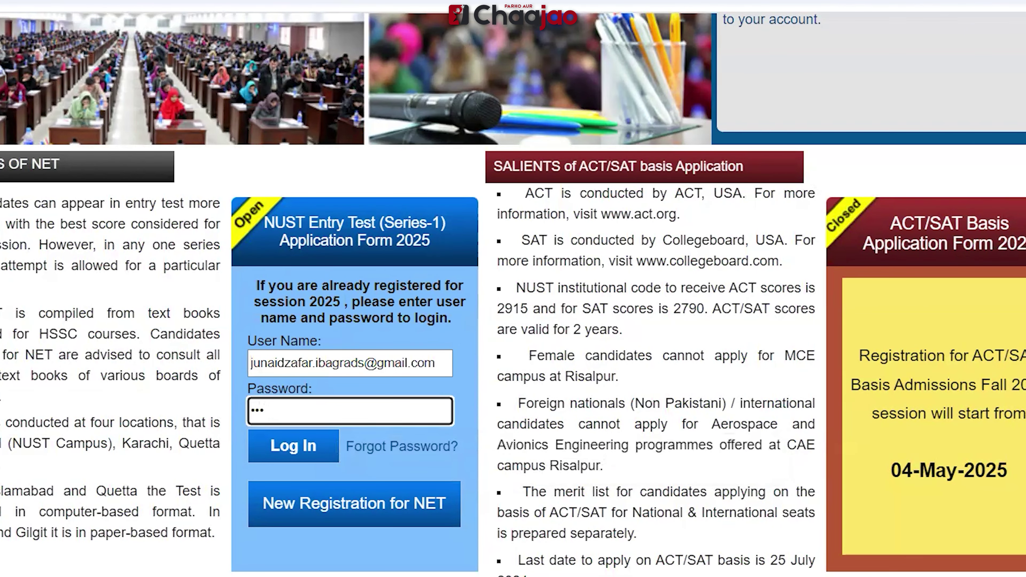
key("Return")
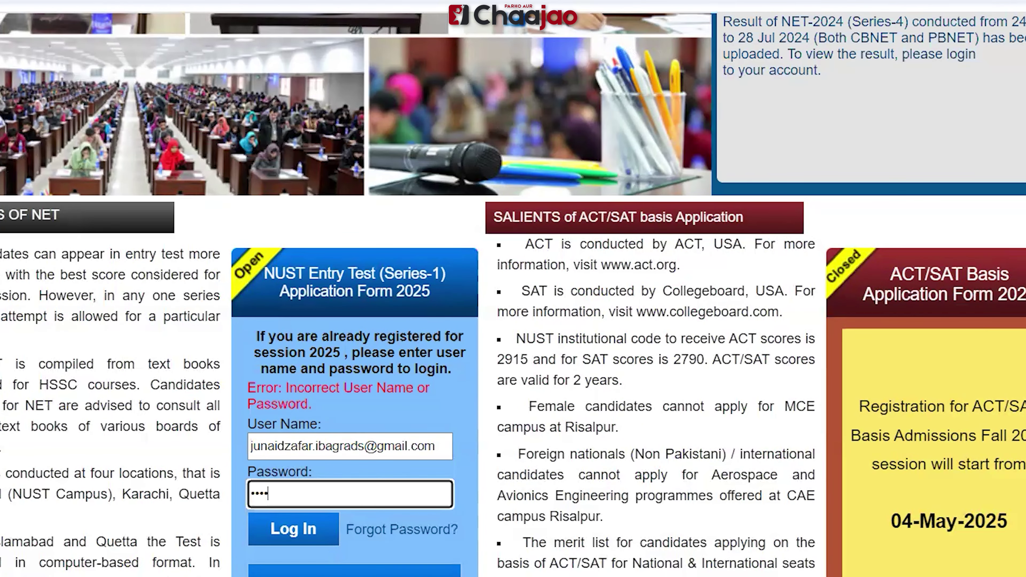
key("Return")
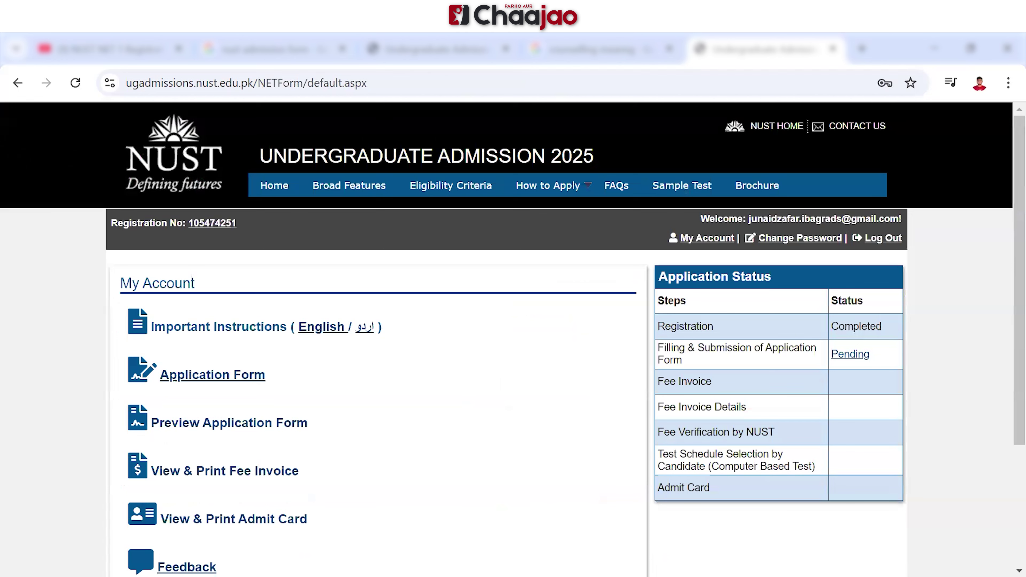
scroll(513, 341, "down", 1)
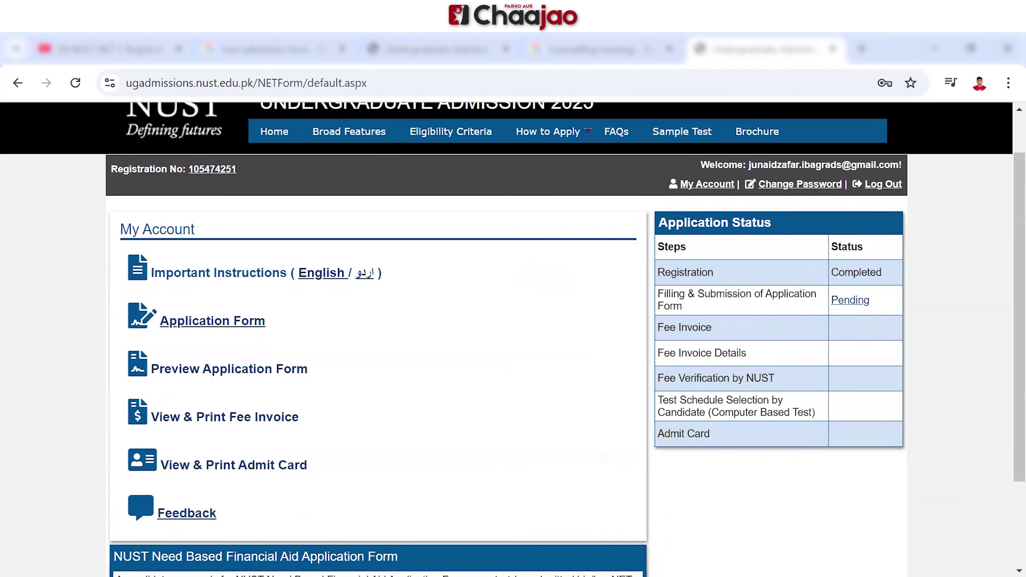
scroll(513, 341, "up", 1)
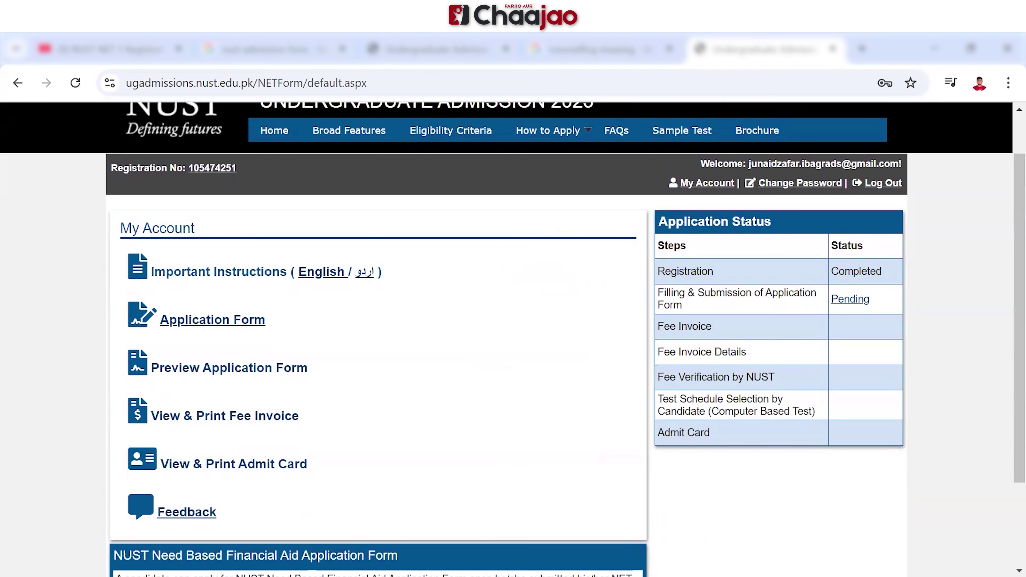
scroll(513, 339, "down", 2)
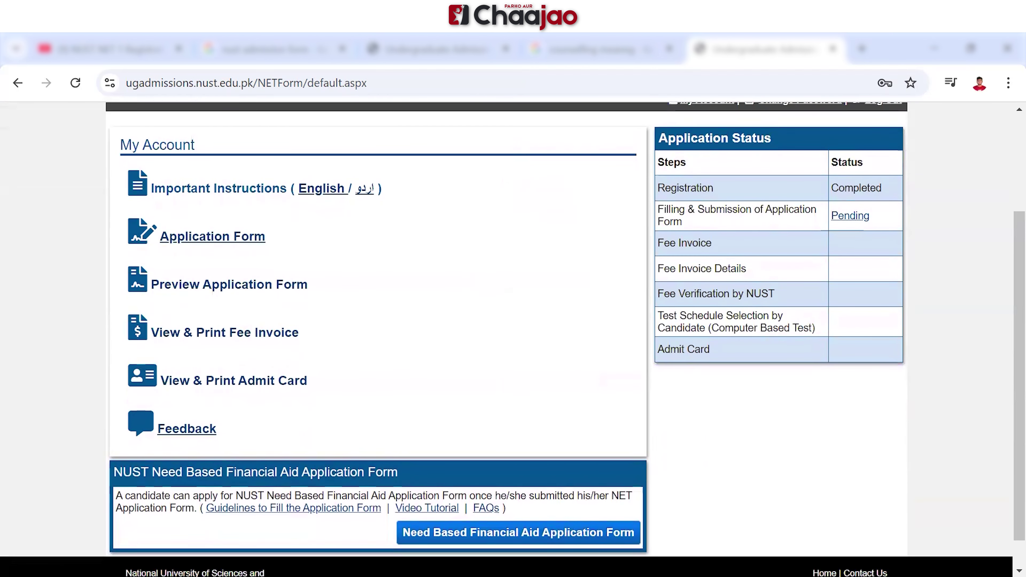
scroll(513, 340, "up", 3)
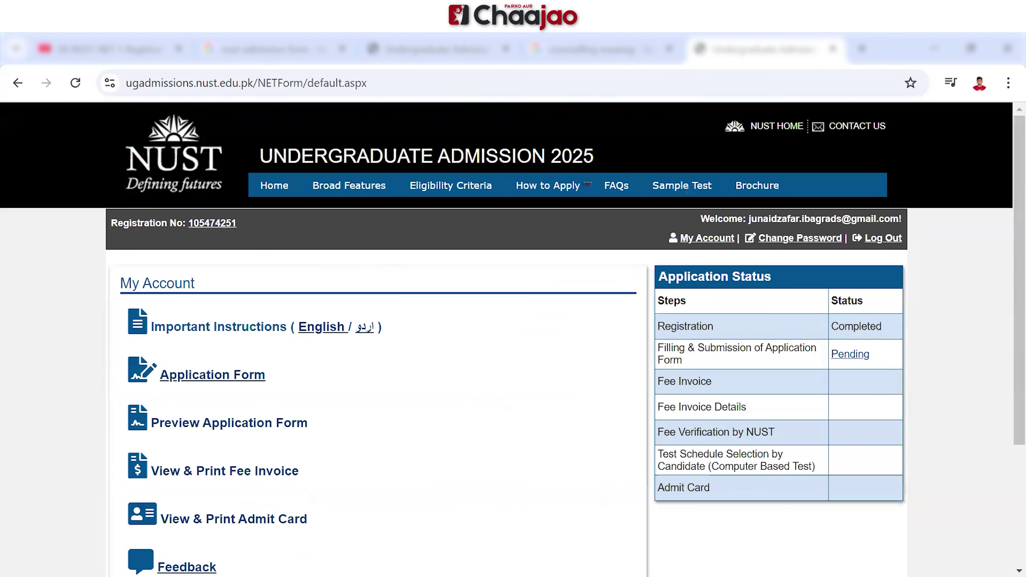
scroll(513, 339, "down", 3)
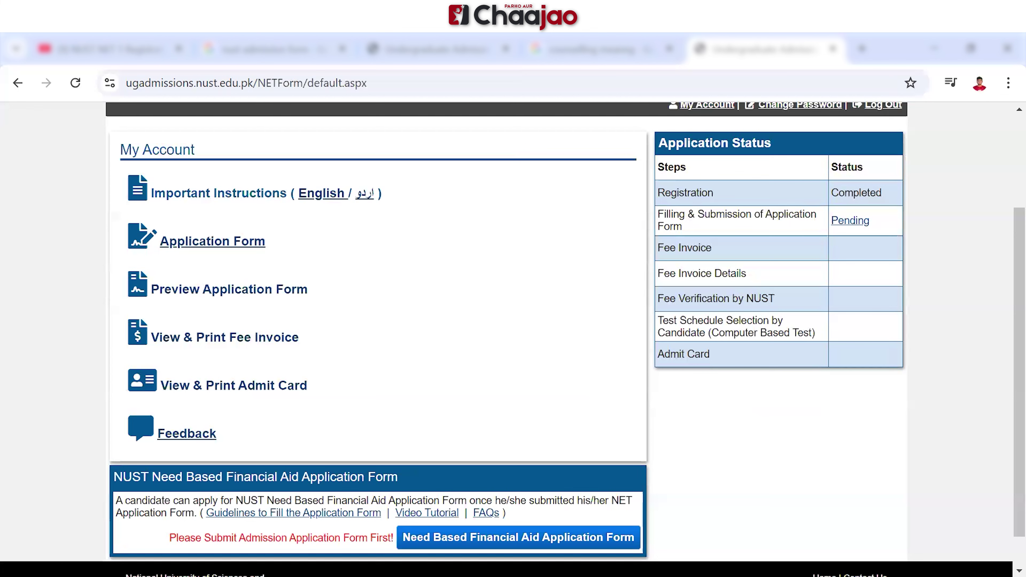
Open the application form and enter the applicant's first and last name
left_click(213, 242)
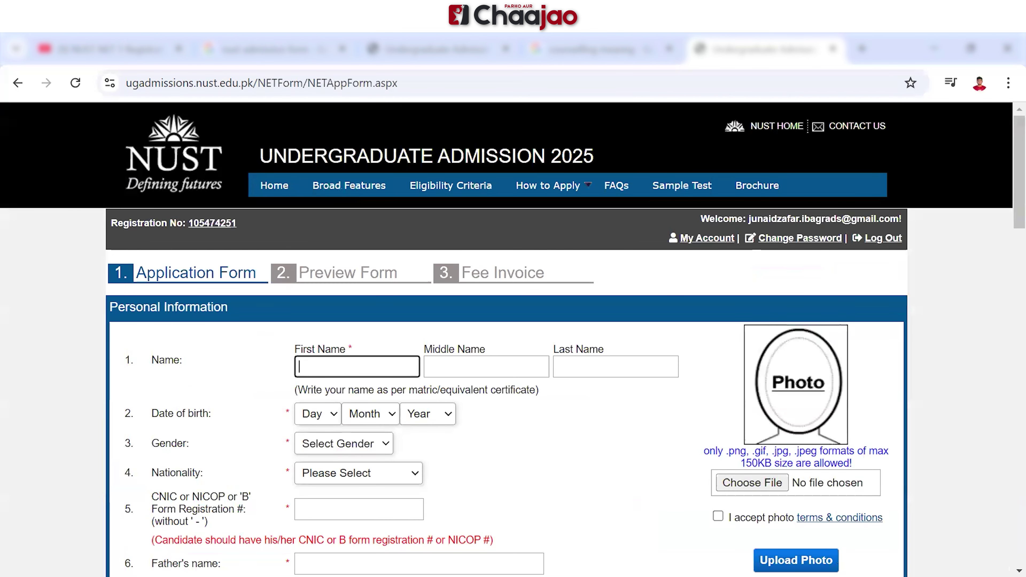
scroll(513, 339, "down", 2)
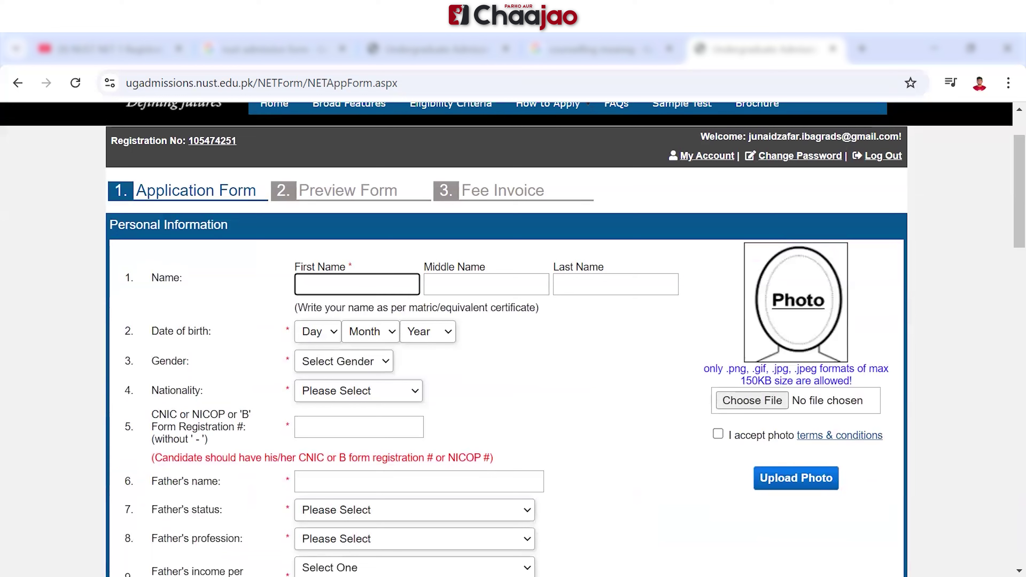
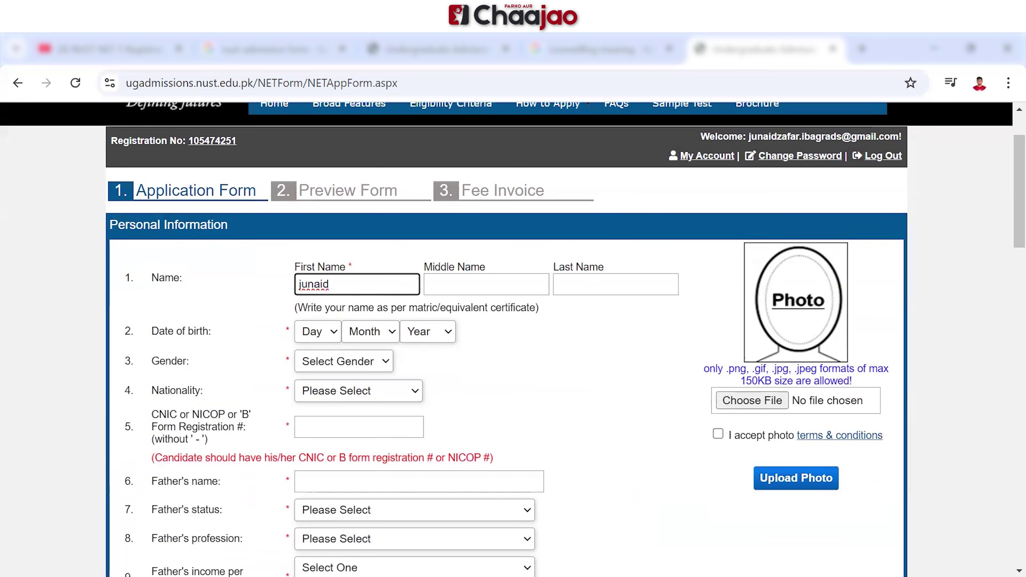
left_click(616, 284)
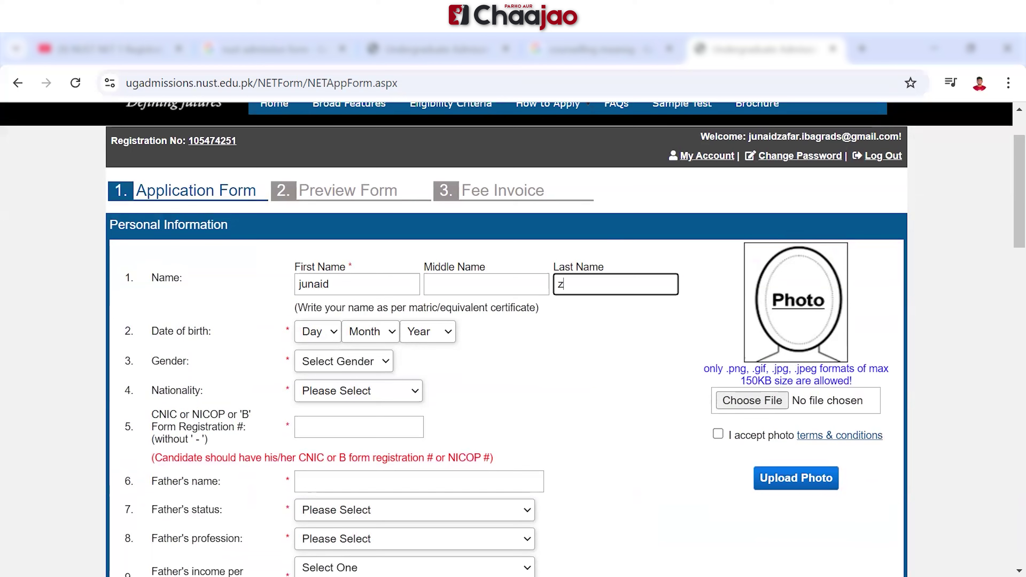
left_click(318, 332)
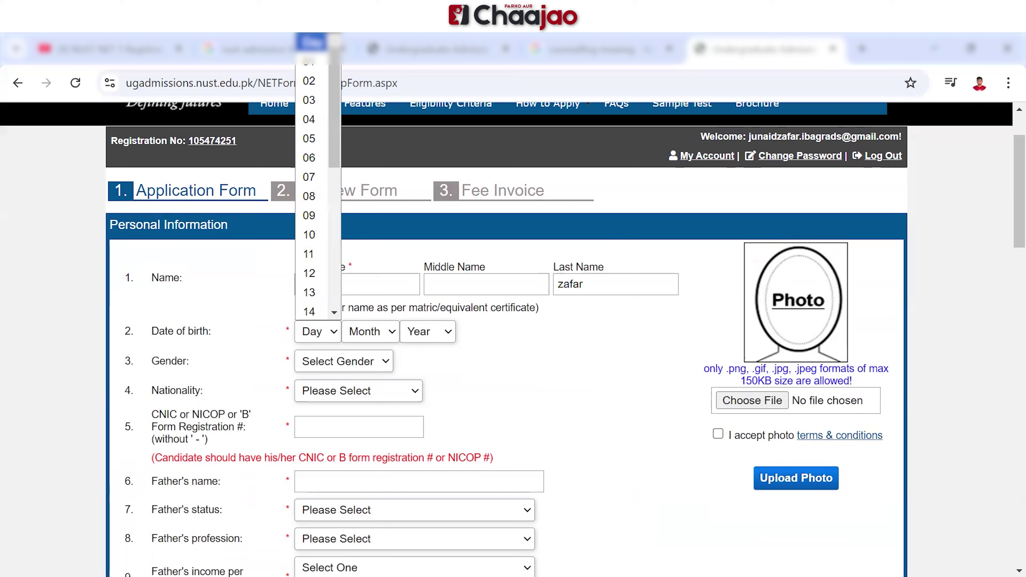
scroll(315, 181, "down", 3)
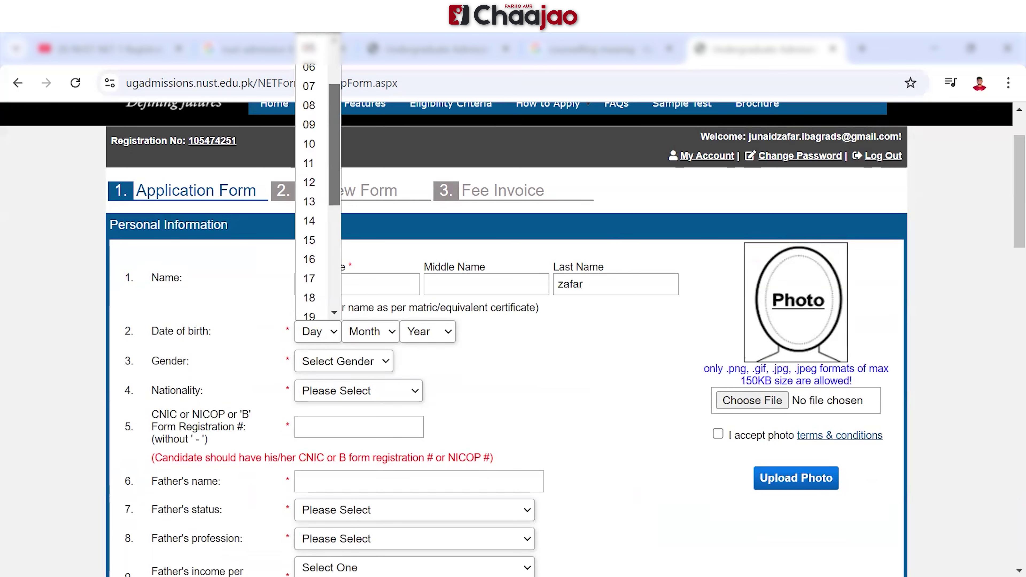
left_click(309, 182)
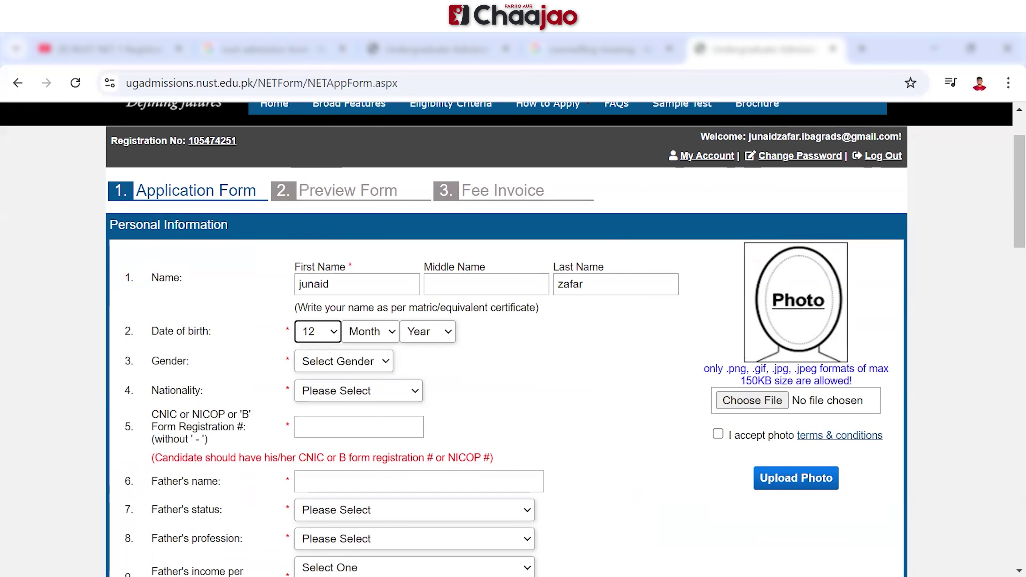
left_click(370, 332)
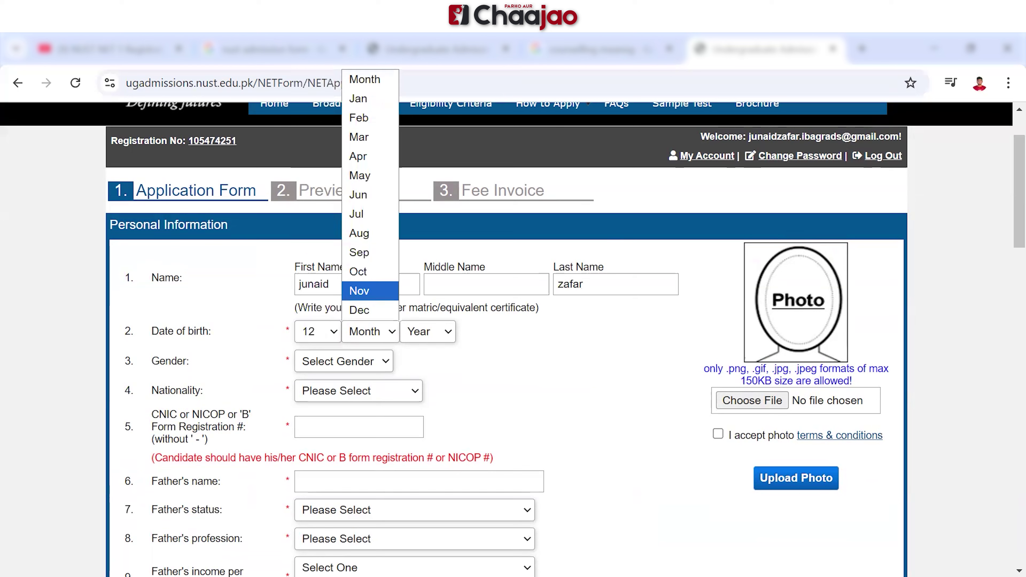
left_click(359, 291)
left_click(427, 332)
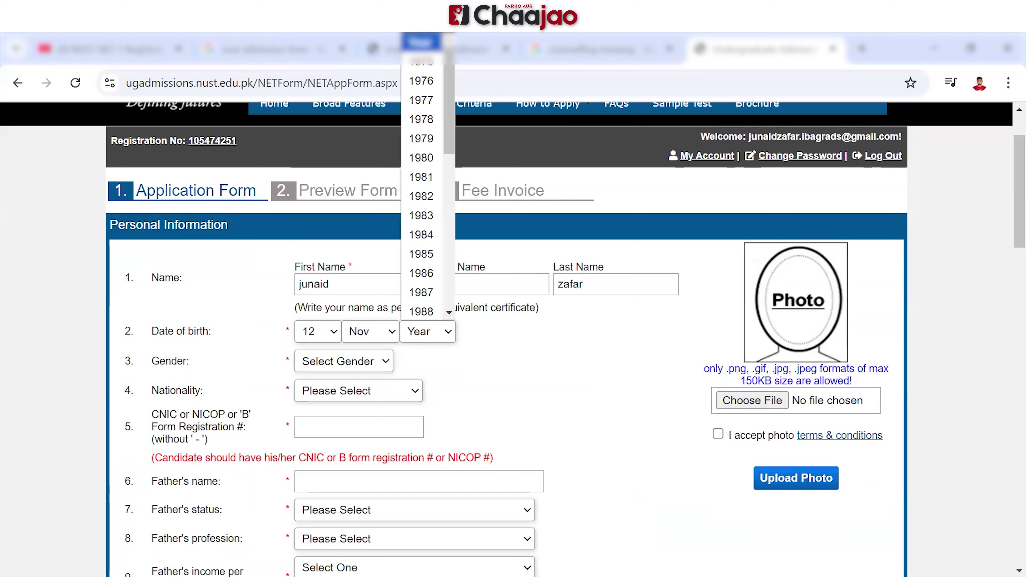
scroll(422, 186, "down", 7)
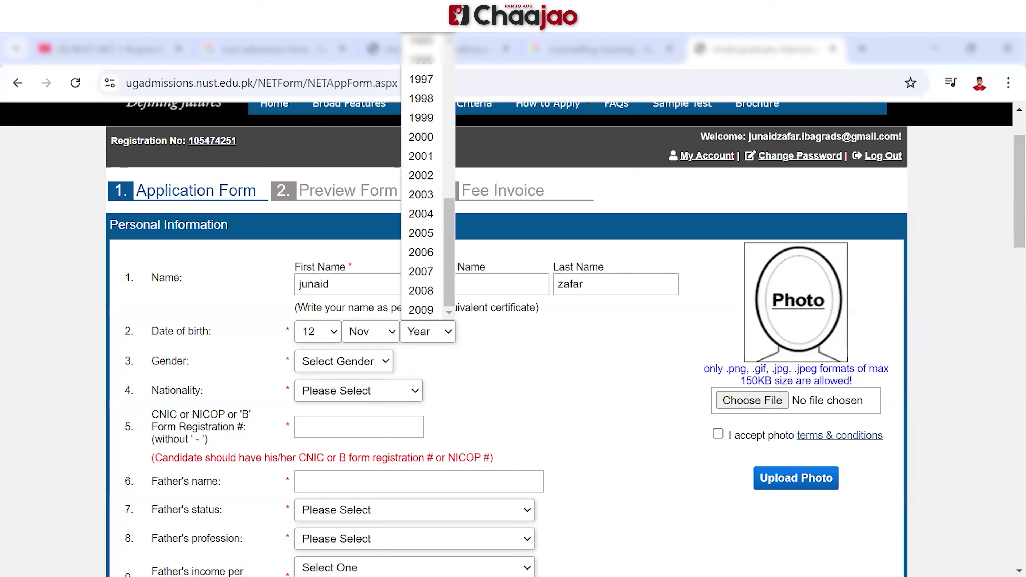
left_click(421, 253)
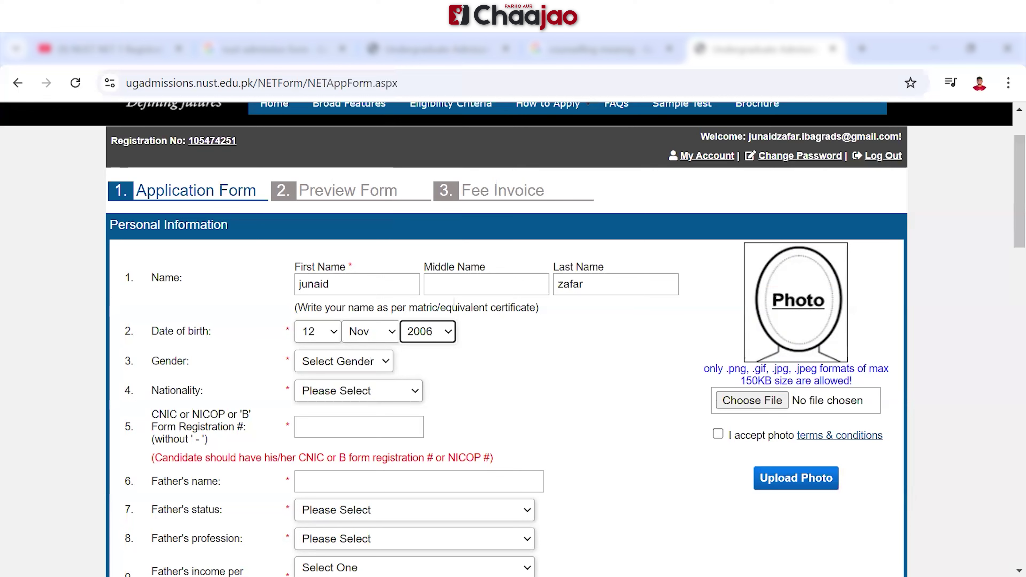
Choose gender Male and nationality Pakistan, and enter the 13-digit CNIC/B-form number
left_click(344, 361)
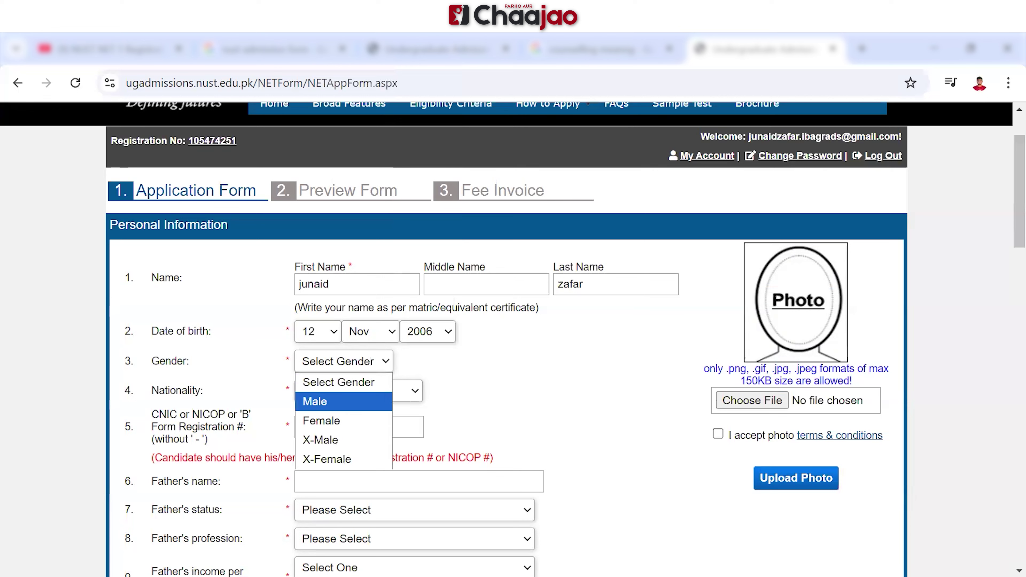
left_click(343, 402)
left_click(358, 390)
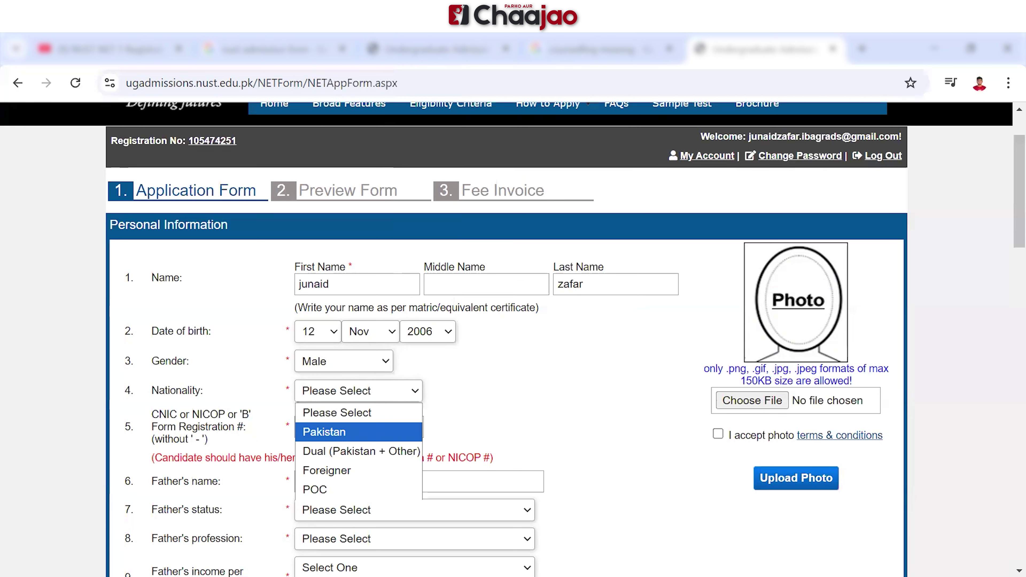
left_click(359, 432)
left_click(359, 428)
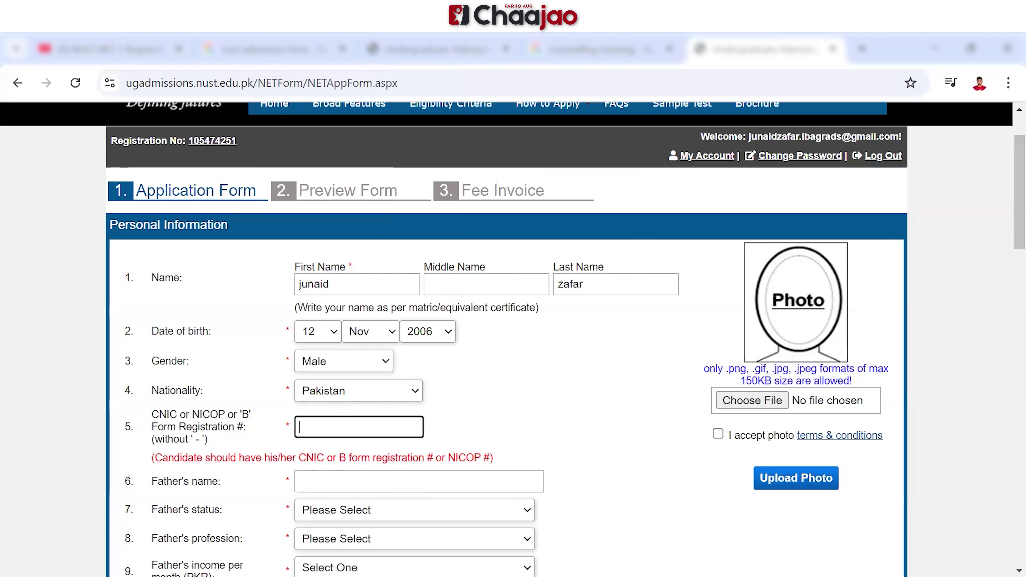
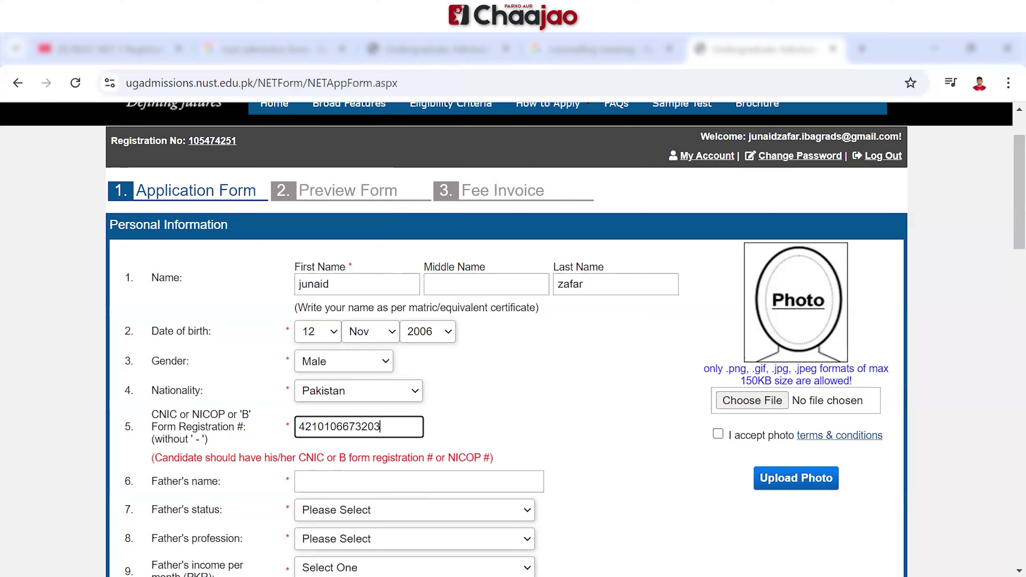
Enter the father's full name and set his status to Alive
left_click(300, 481)
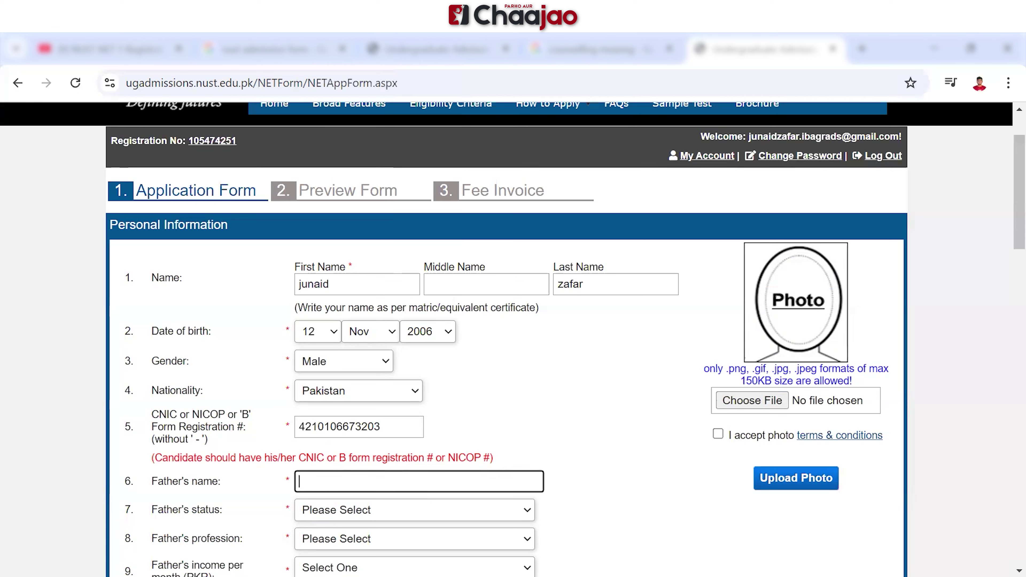
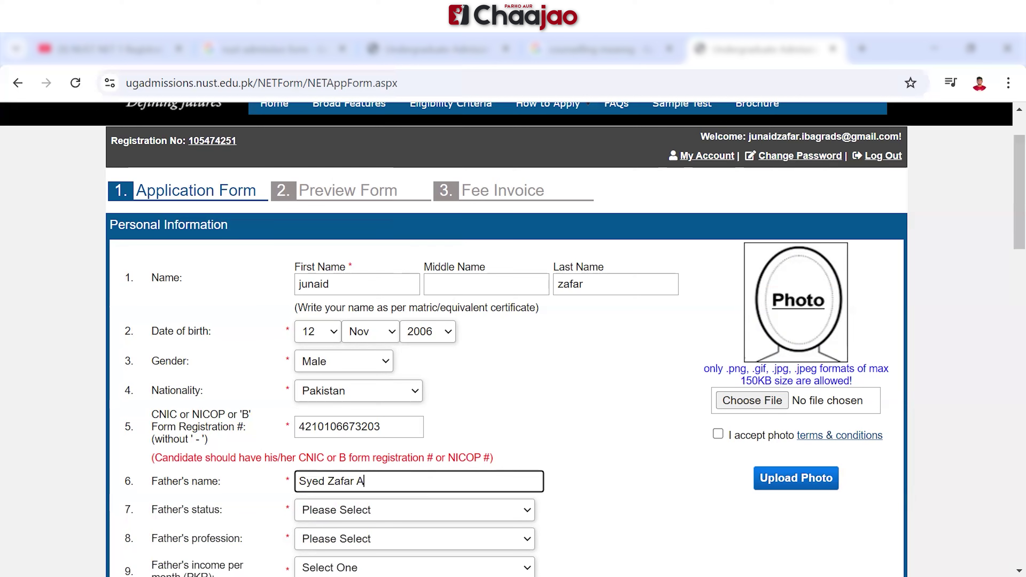
left_click(414, 510)
key("Down")
key("Return")
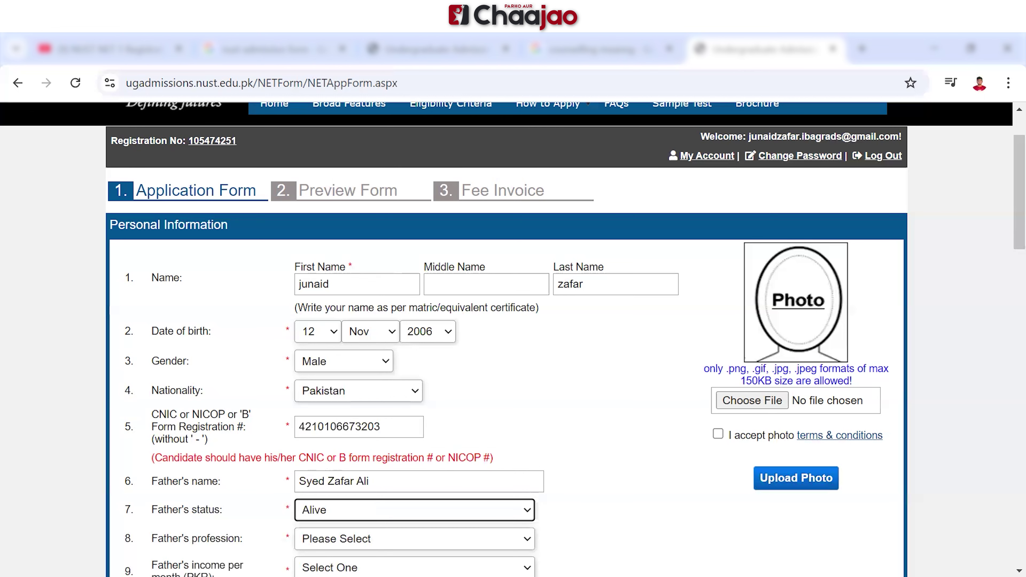
Set the father's profession to Private Service and monthly income to 80,000 - 100,000
left_click(414, 539)
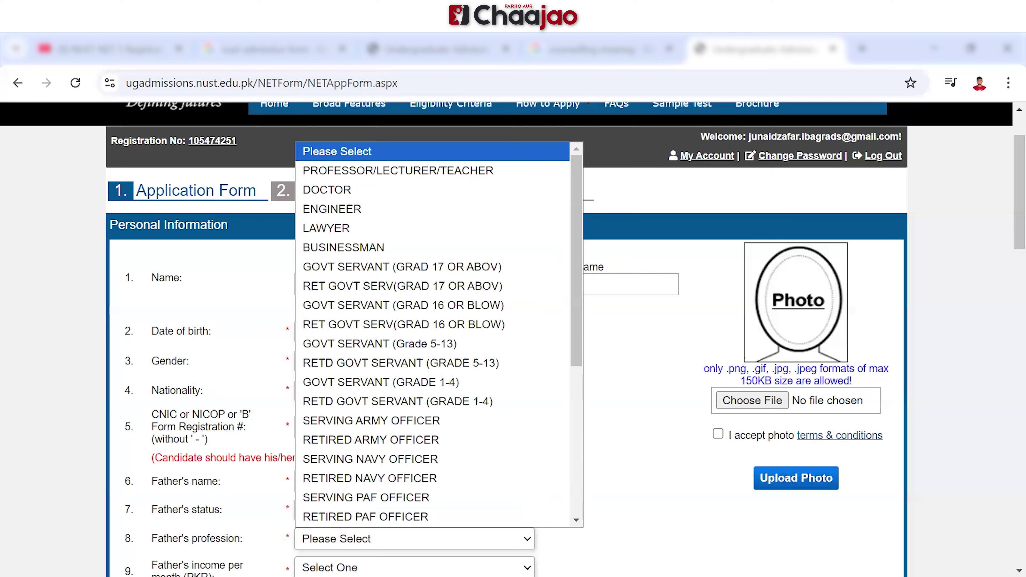
scroll(439, 331, "down", 5)
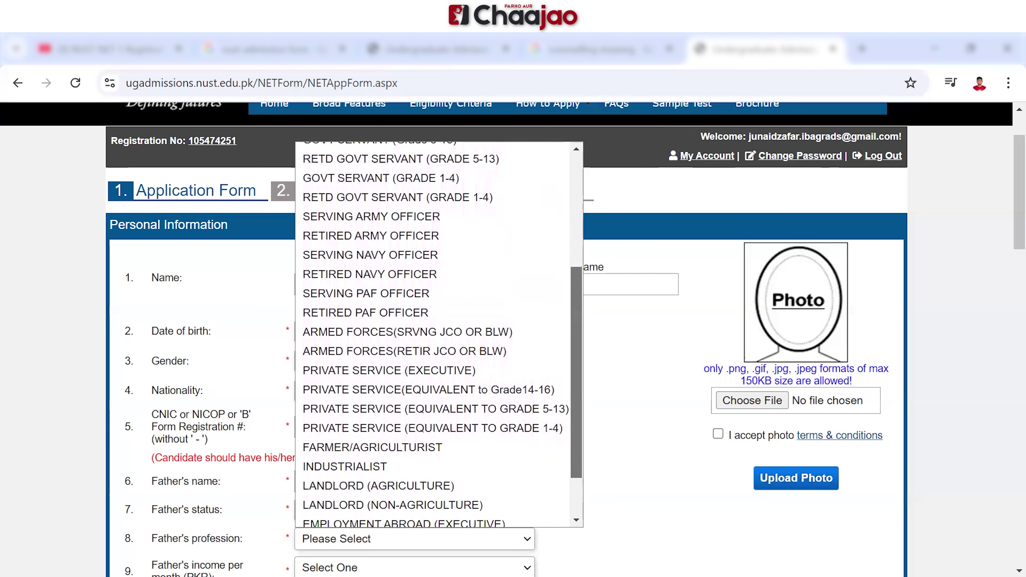
left_click(435, 405)
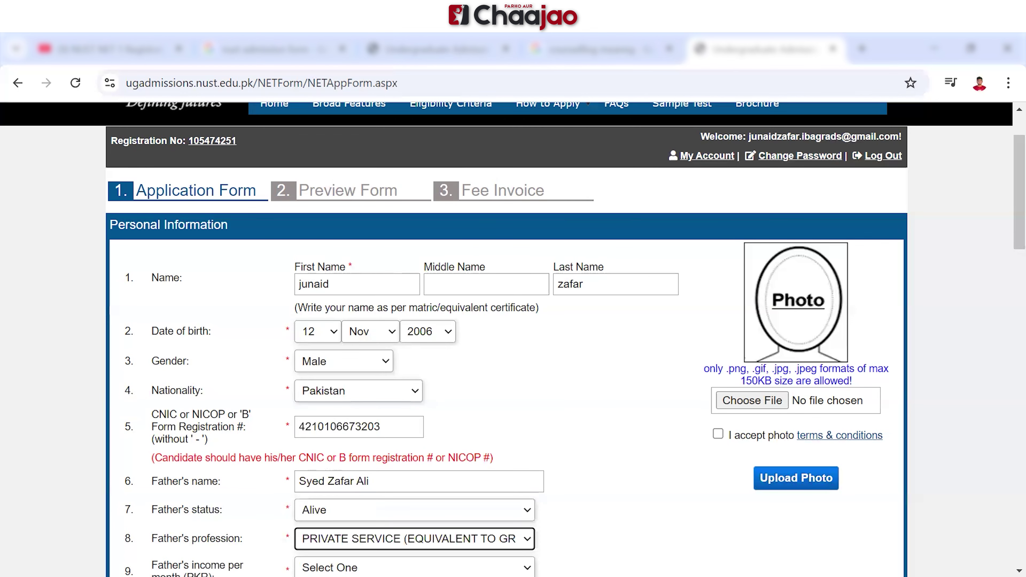
scroll(513, 339, "down", 3)
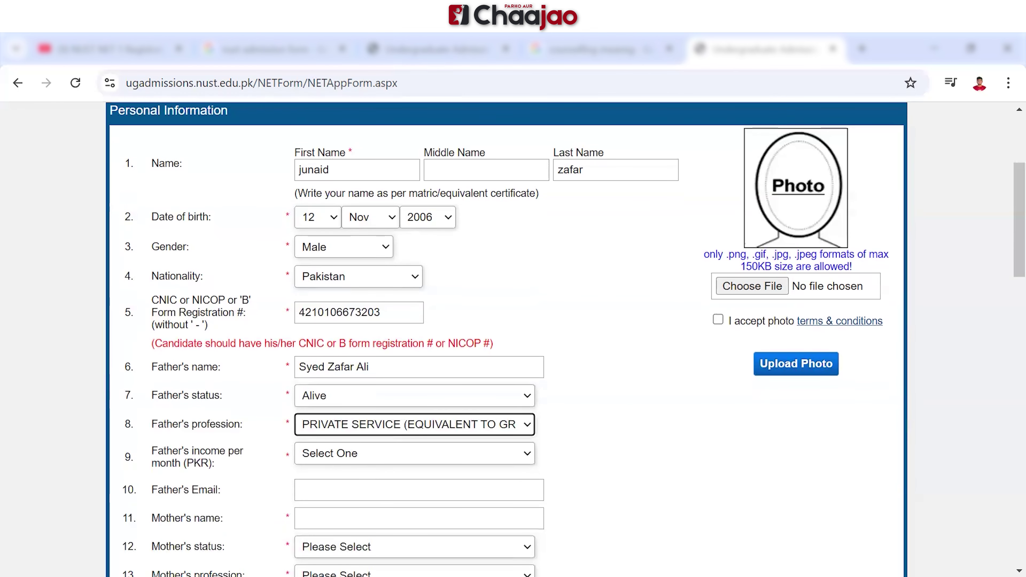
left_click(415, 453)
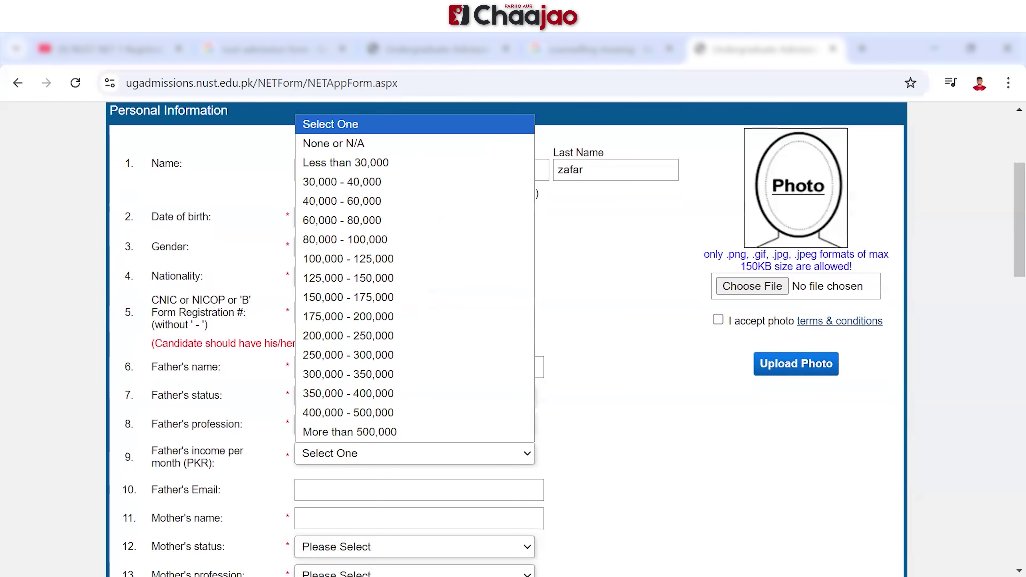
left_click(415, 239)
left_click(419, 490)
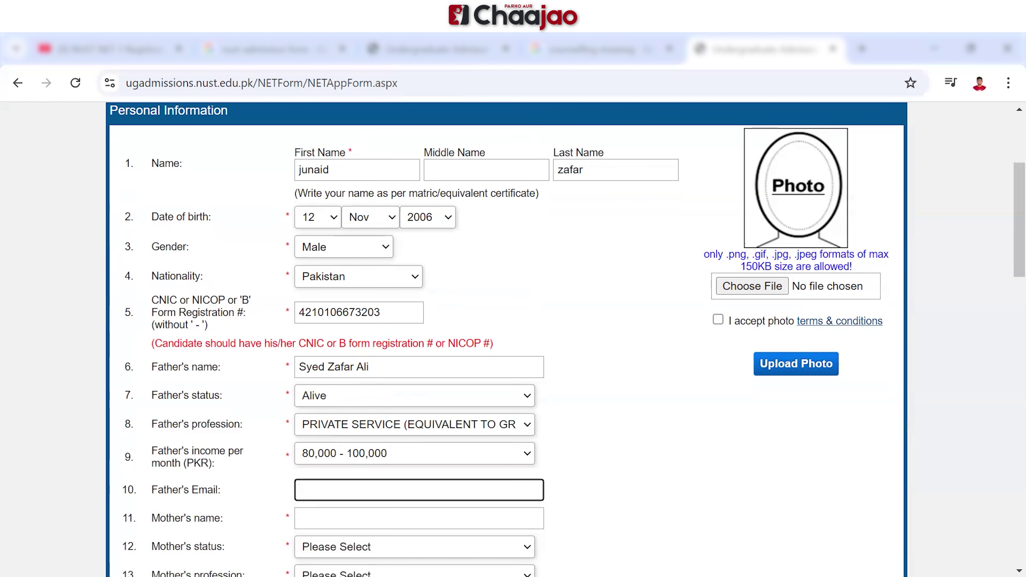
scroll(513, 339, "down", 5)
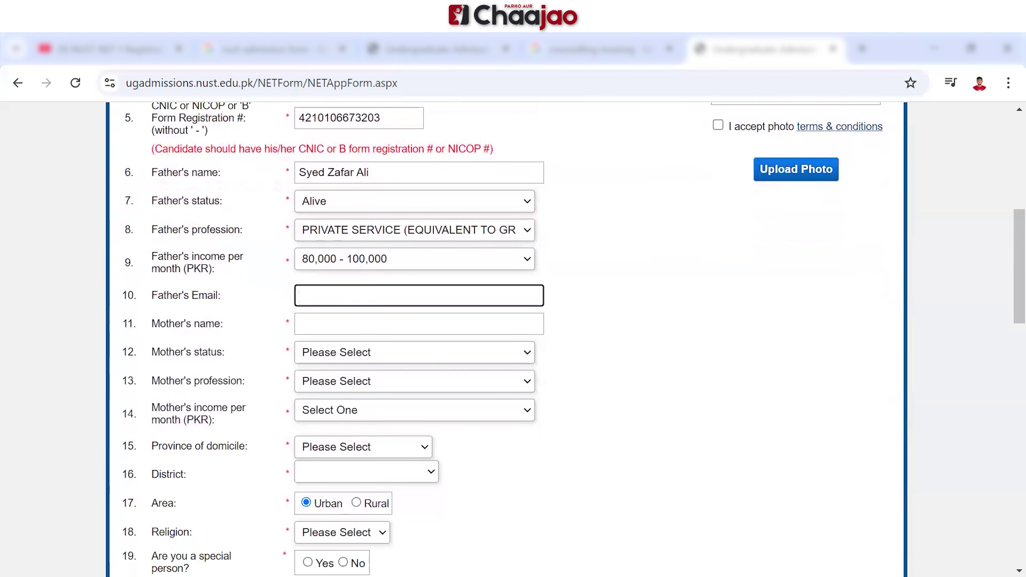
Enter the mother's full name and set her status to Alive
left_click(419, 324)
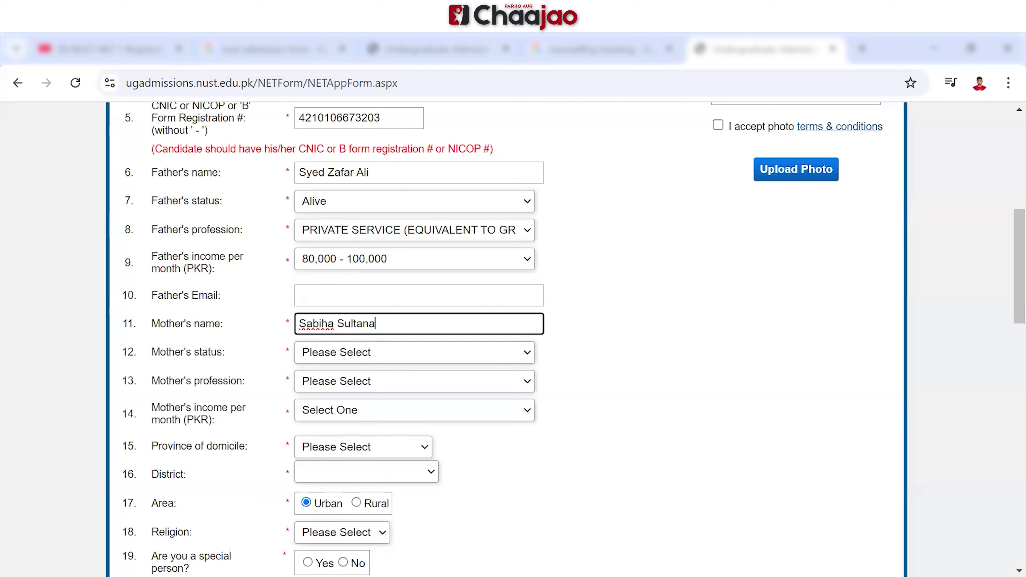
left_click(404, 353)
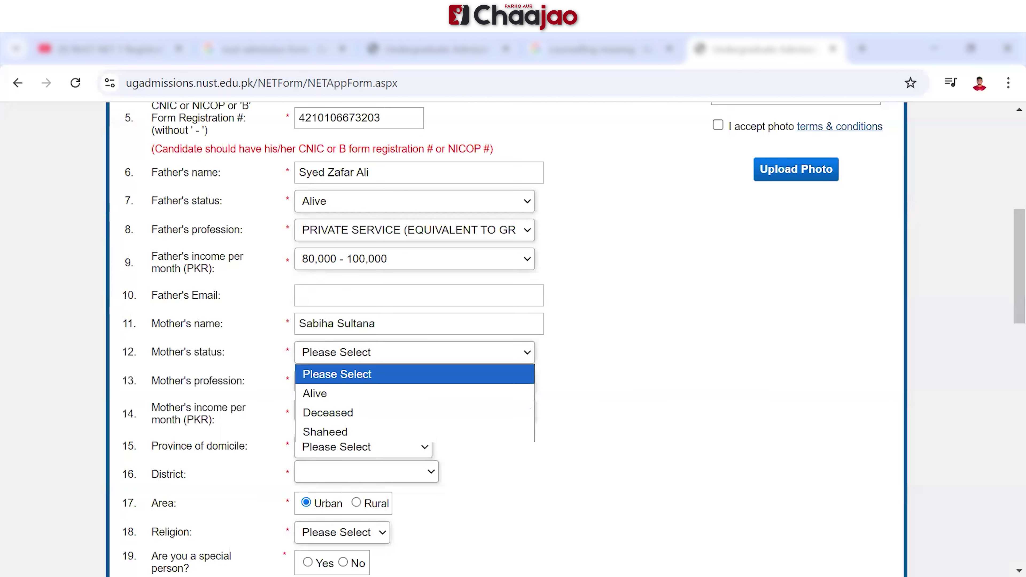
key("Down")
key("Return")
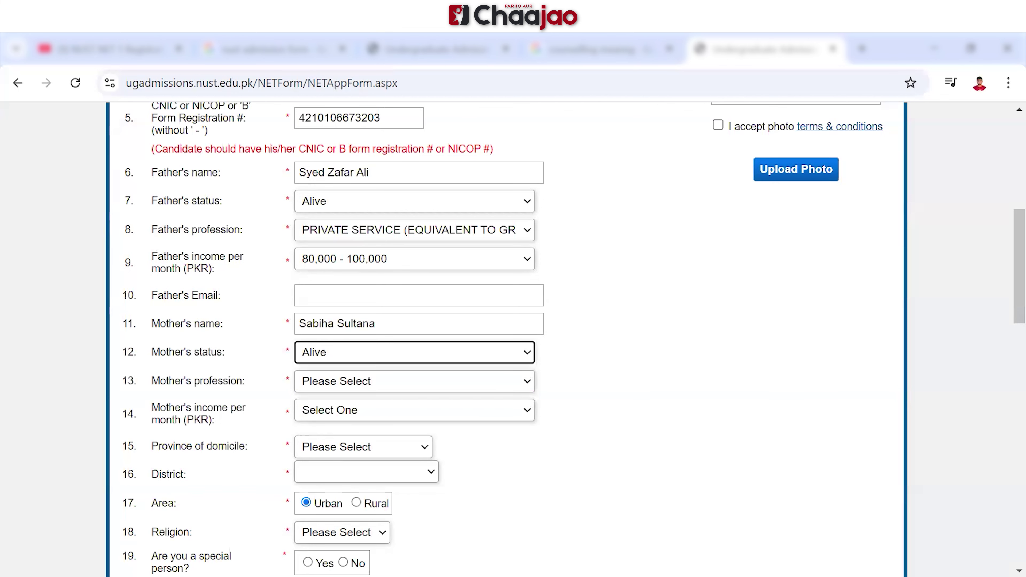
Set the mother's profession to HOUSEWIFE and monthly income to None or N/A
left_click(414, 381)
scroll(440, 202, "down", 5)
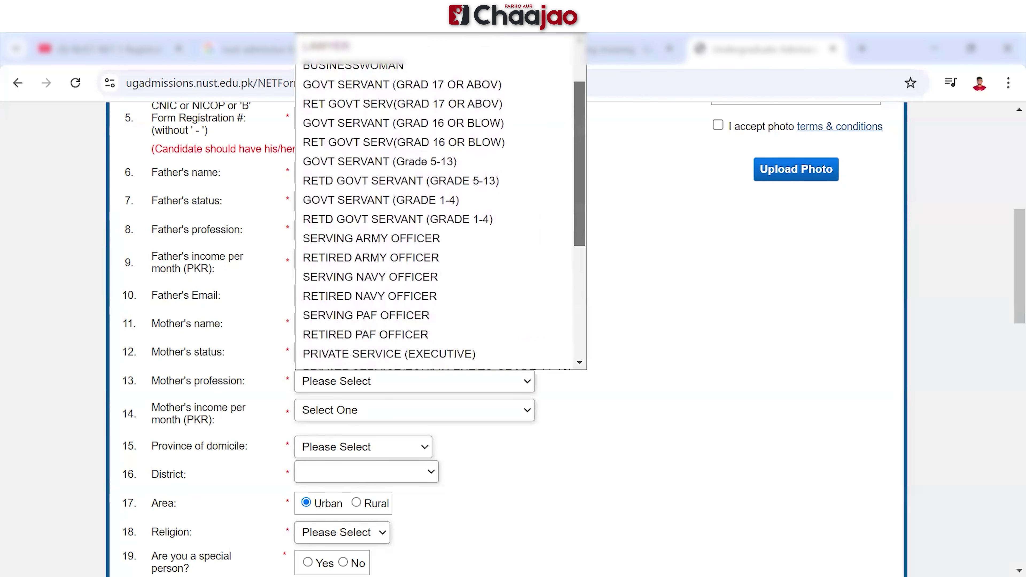
scroll(441, 202, "down", 3)
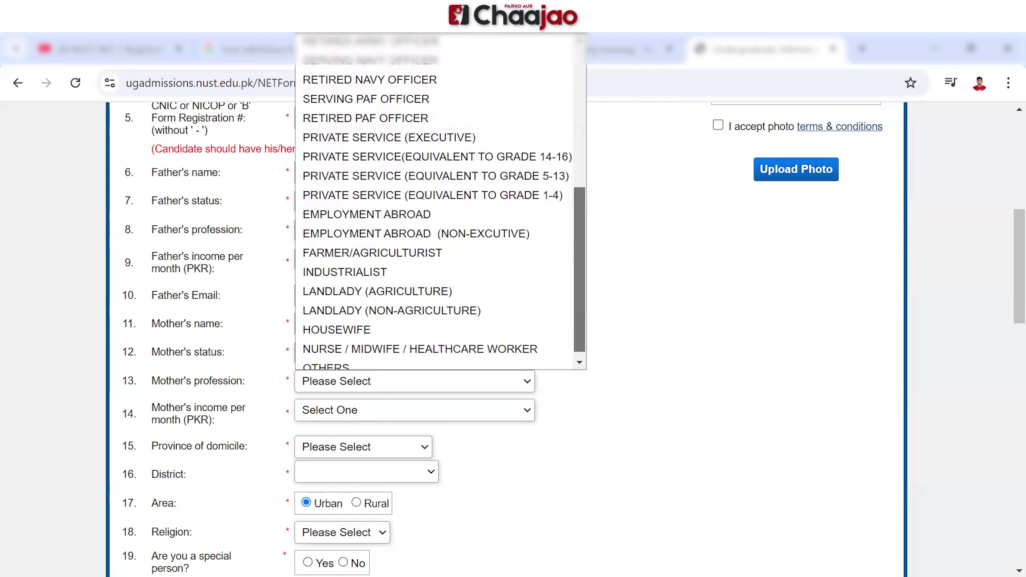
left_click(336, 330)
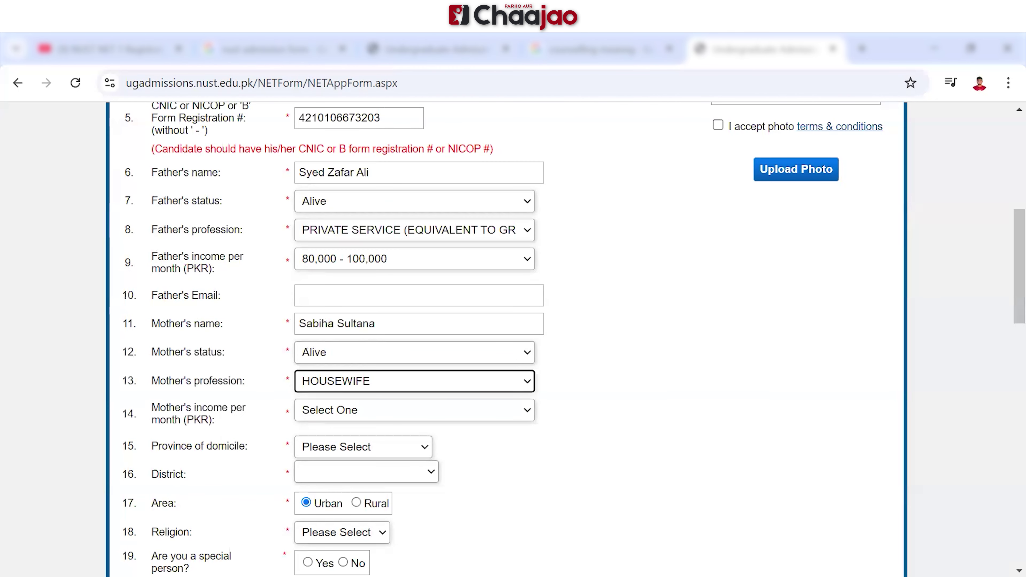
left_click(363, 411)
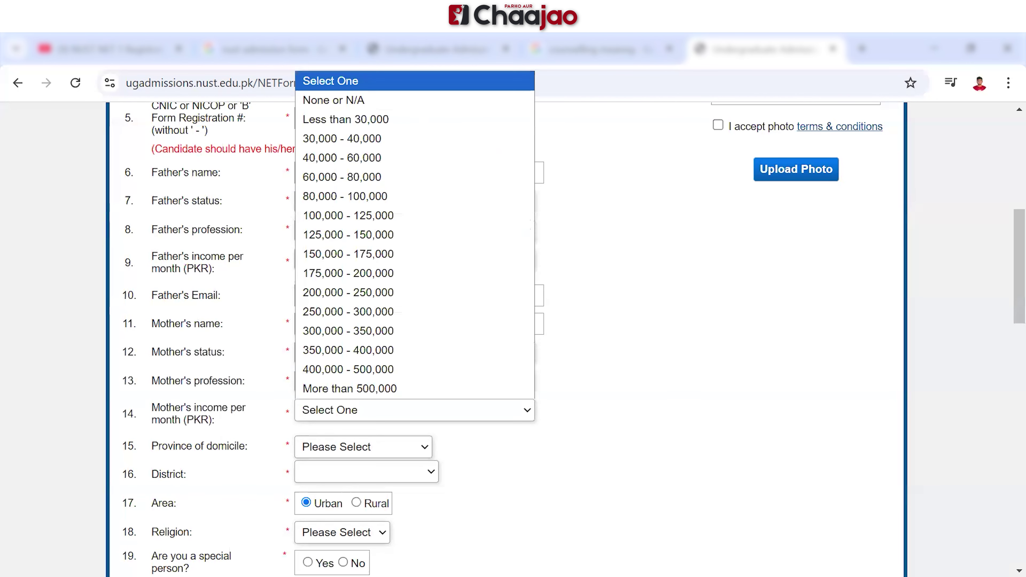
left_click(364, 101)
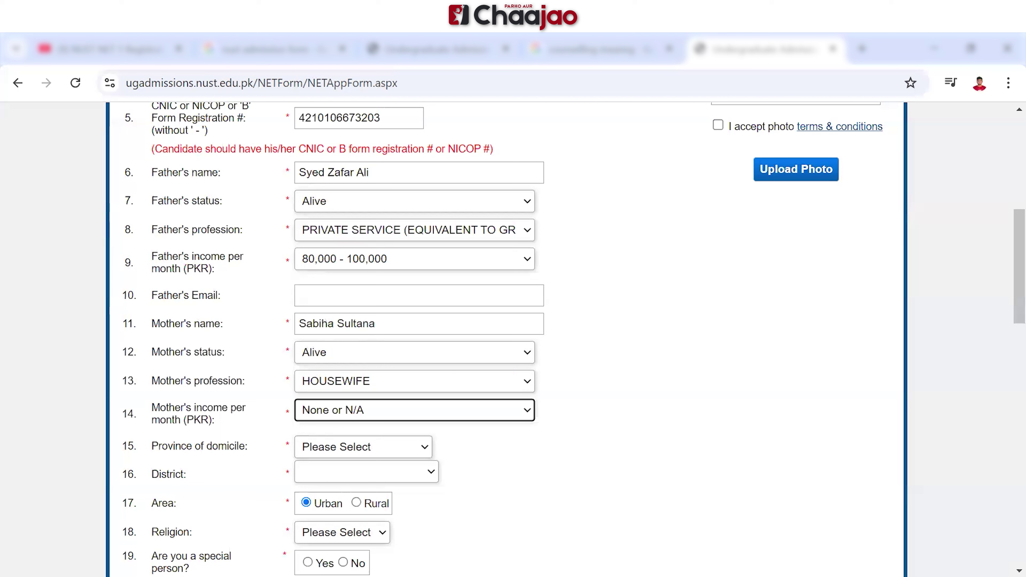
left_click(363, 447)
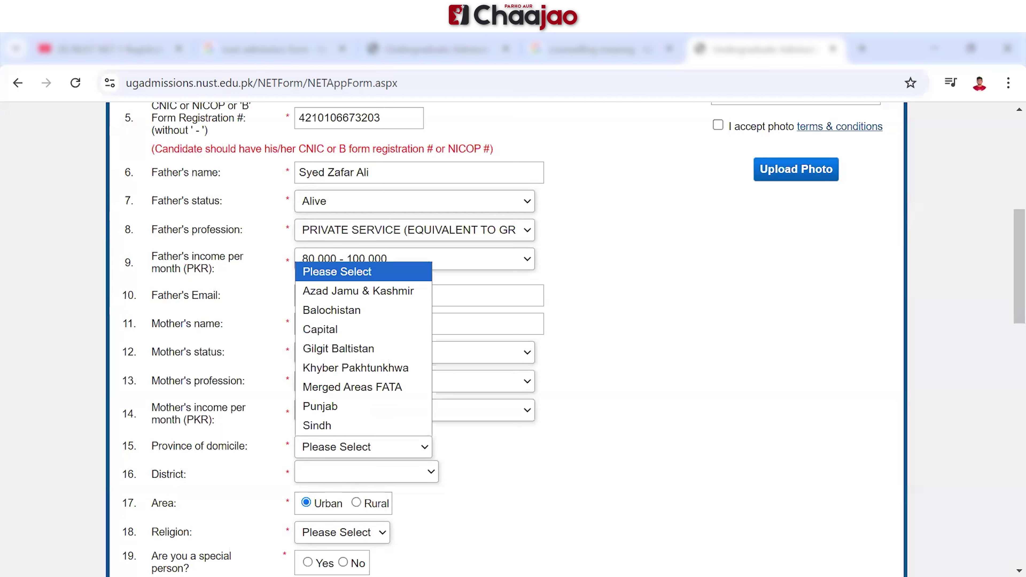
Pick Punjab as the domicile province and Bahawalpur as the district
left_click(363, 407)
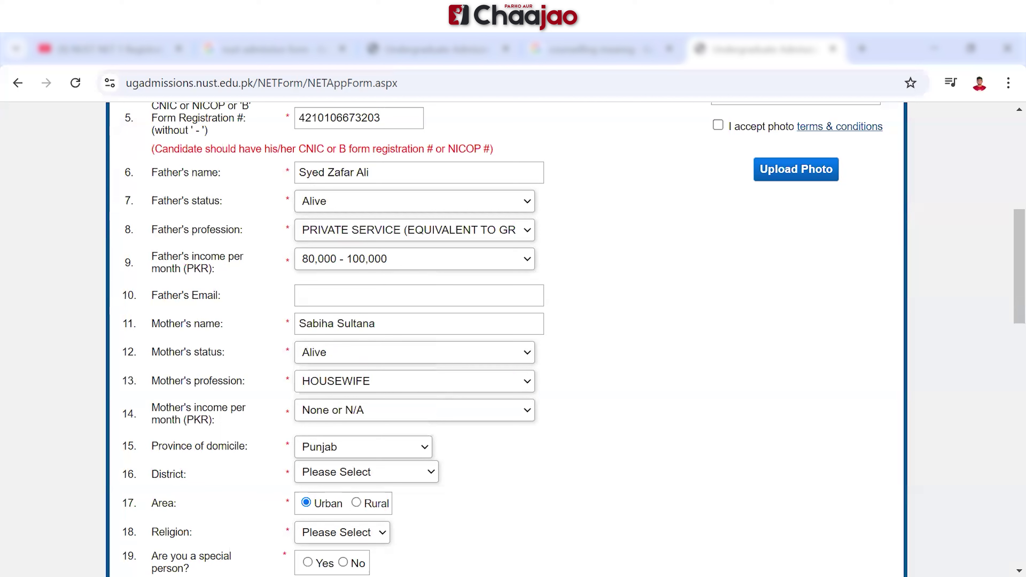
left_click(366, 472)
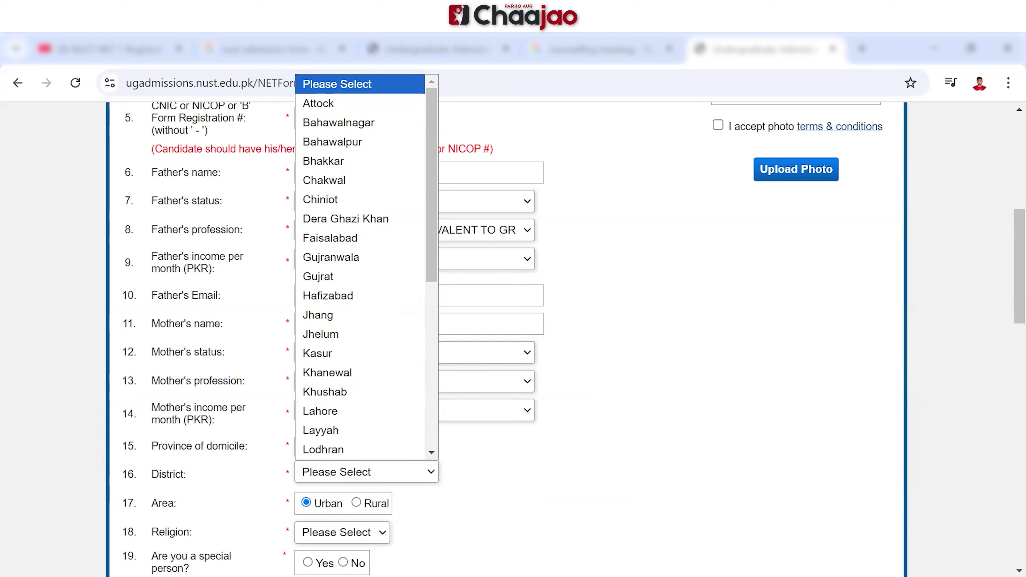
left_click(360, 142)
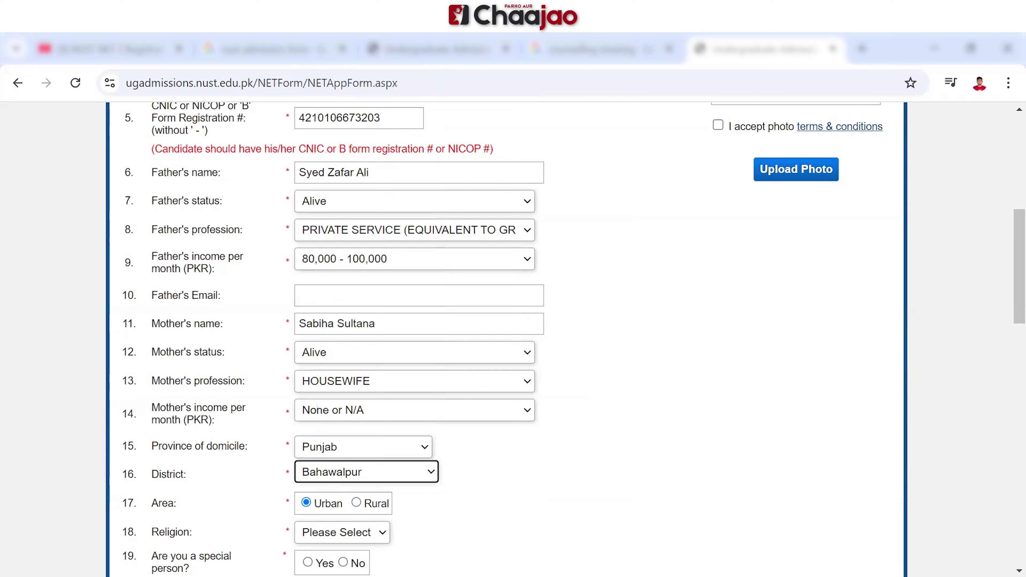
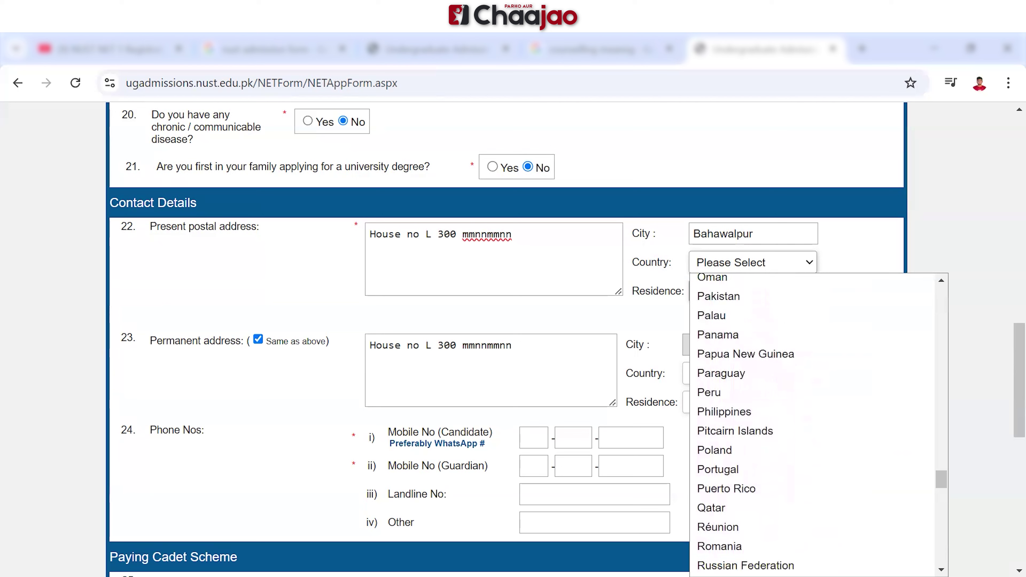
Set the present address country to Pakistan and the residence type to Owned
left_click(723, 296)
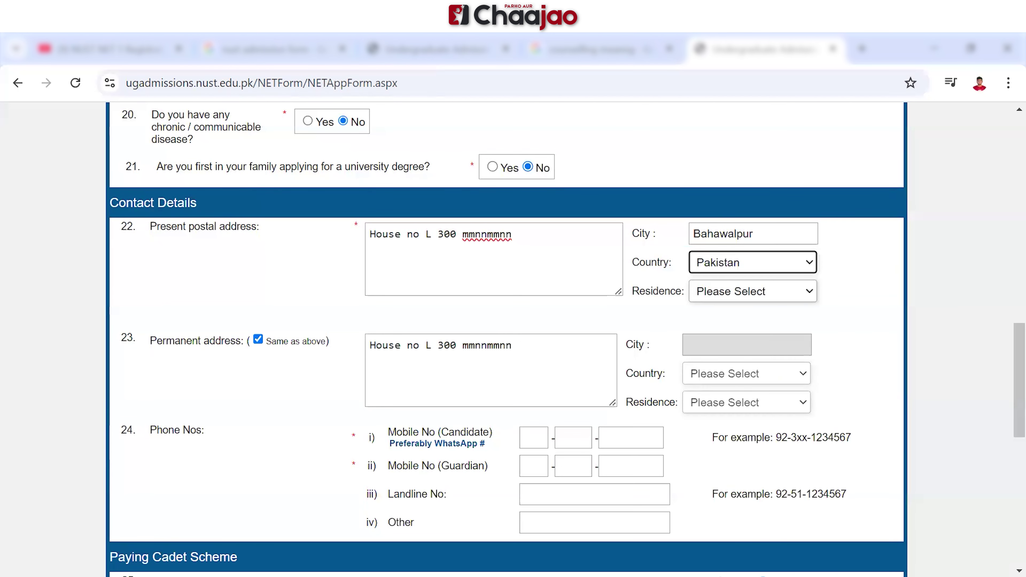
left_click(751, 291)
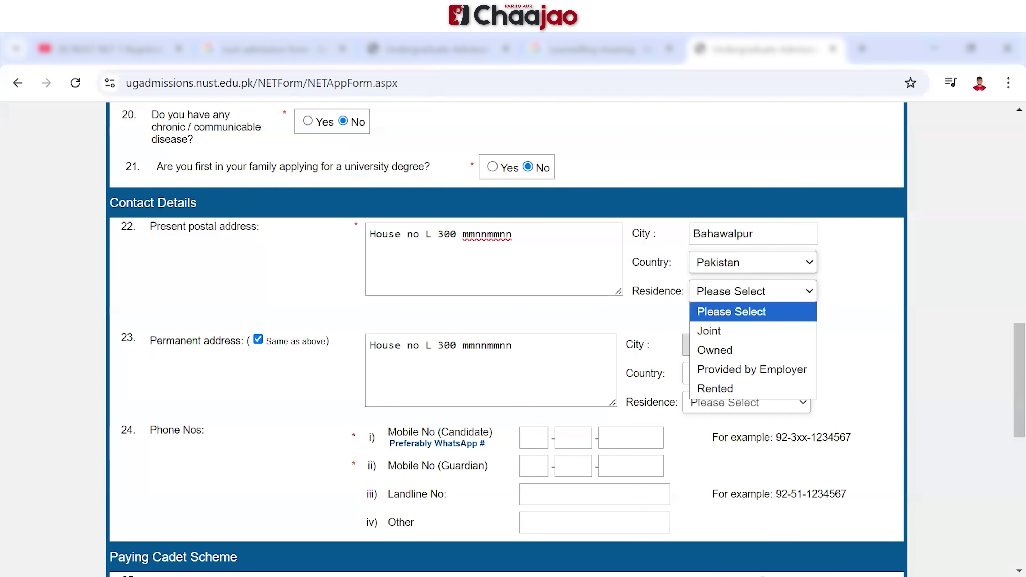
left_click(714, 350)
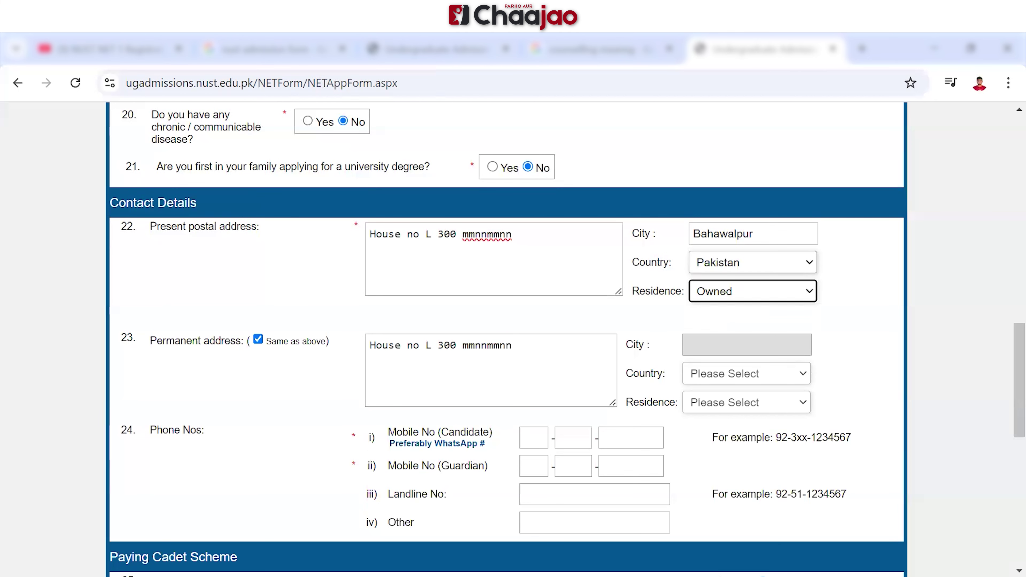
scroll(513, 340, "down", 2)
Enter the candidate's and guardian's mobile numbers into the three-part number boxes
left_click(534, 369)
type("92")
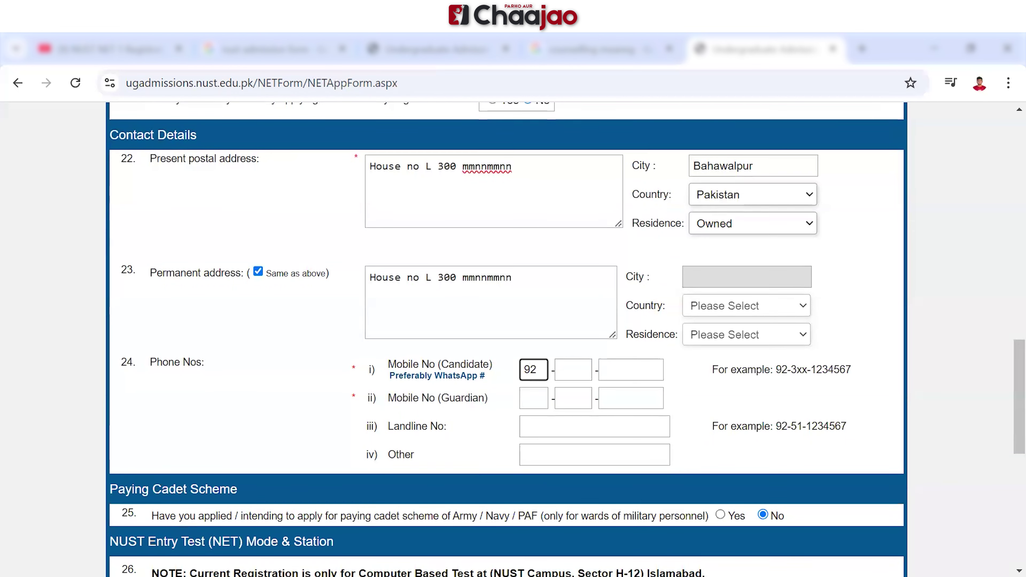
left_click(574, 369)
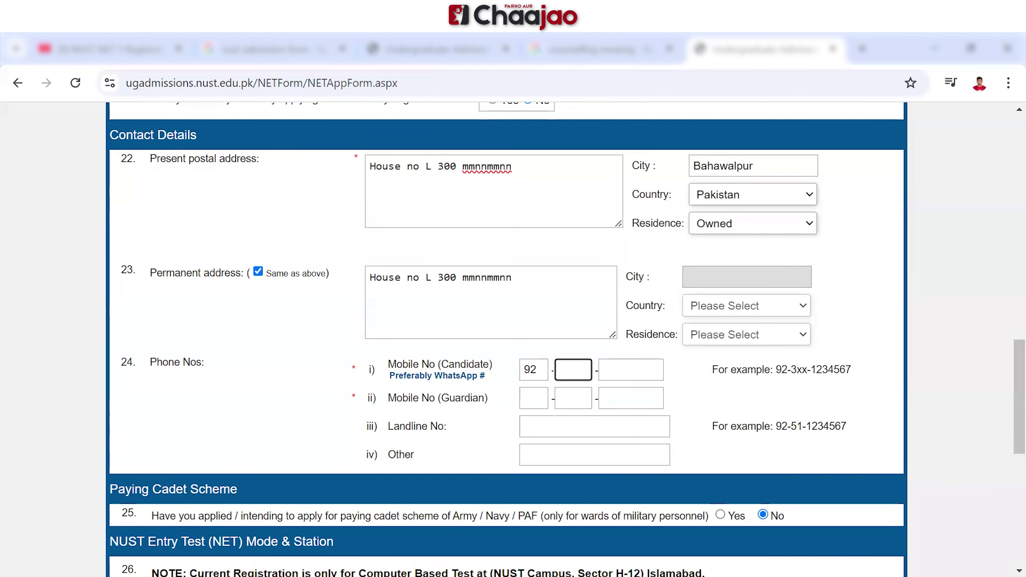
type("336")
left_click(631, 370)
type("1234567")
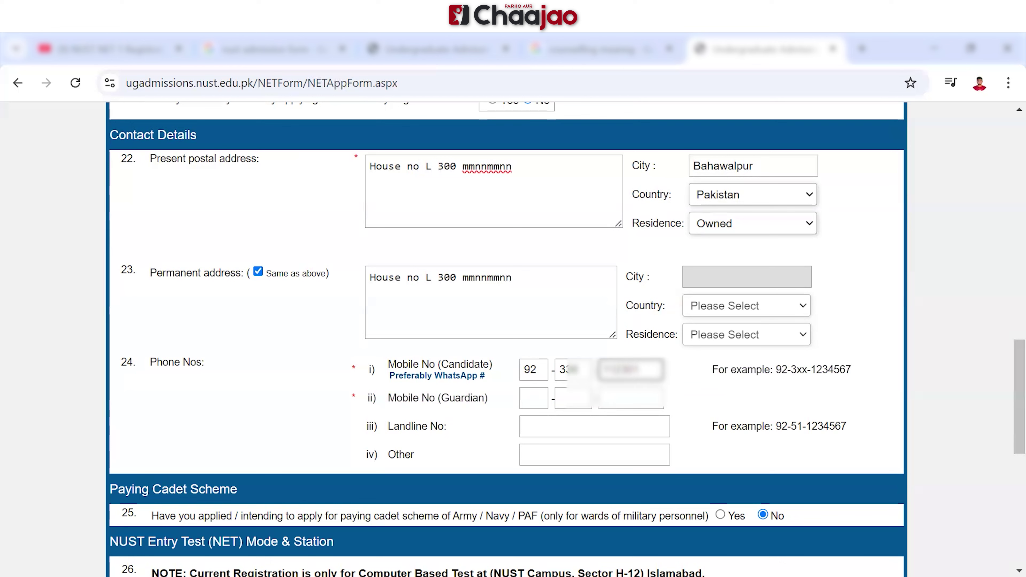
left_click(534, 398)
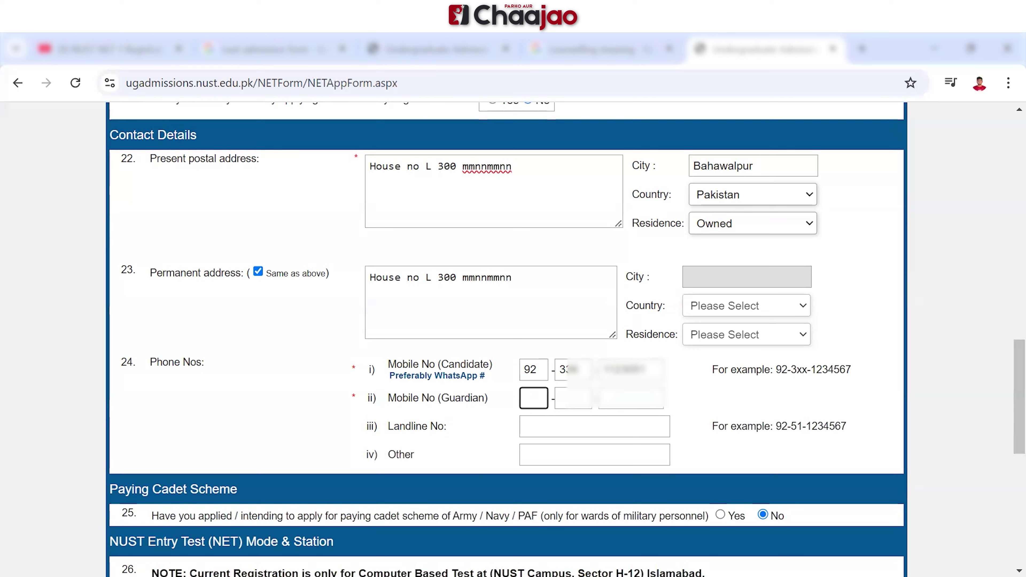
type("92")
left_click(573, 398)
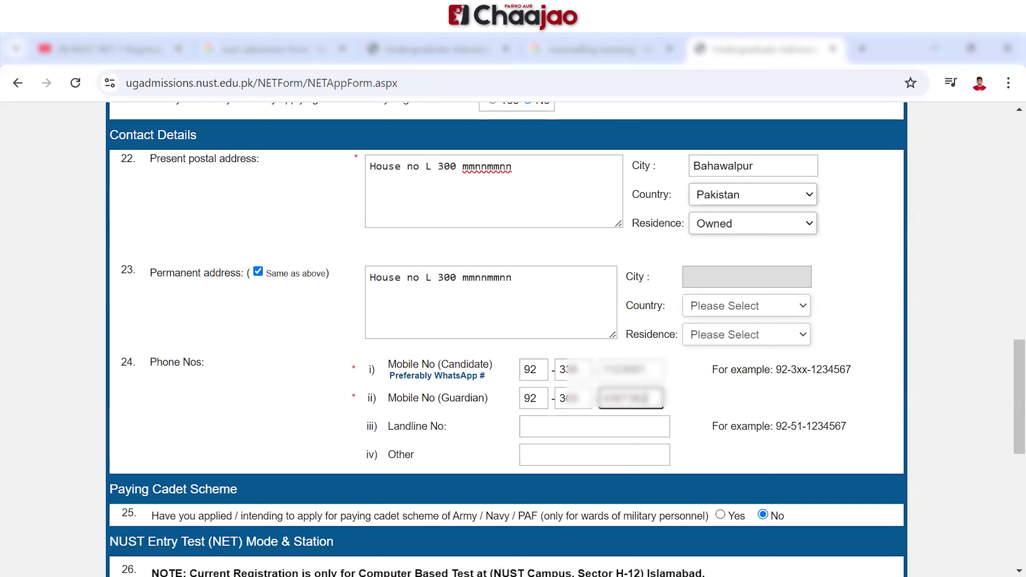
scroll(567, 340, "down", 1)
scroll(568, 340, "down", 3)
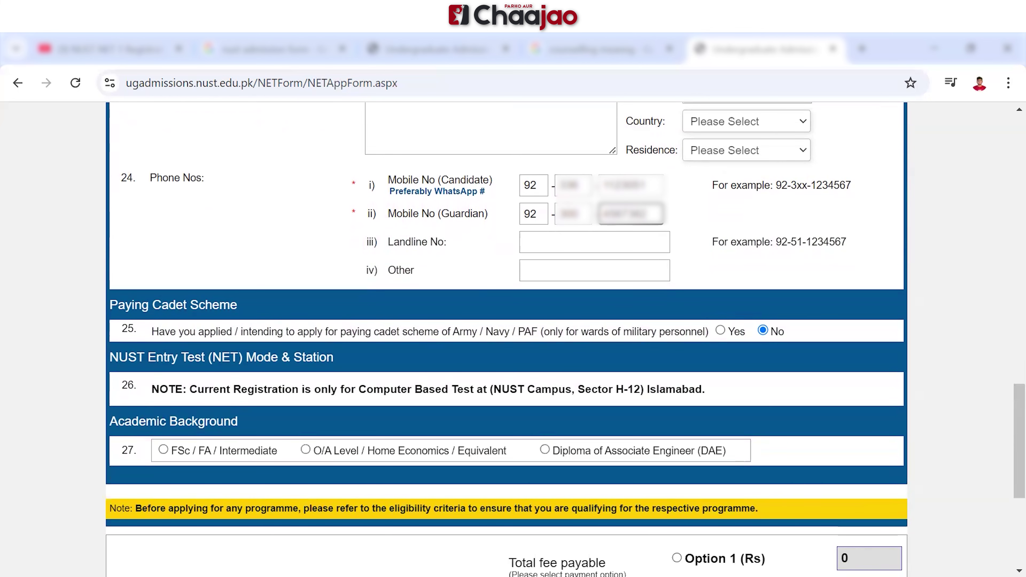
Choose FSc / FA / Intermediate as academic background with the Pre-Engineering group
scroll(513, 340, "down", 3)
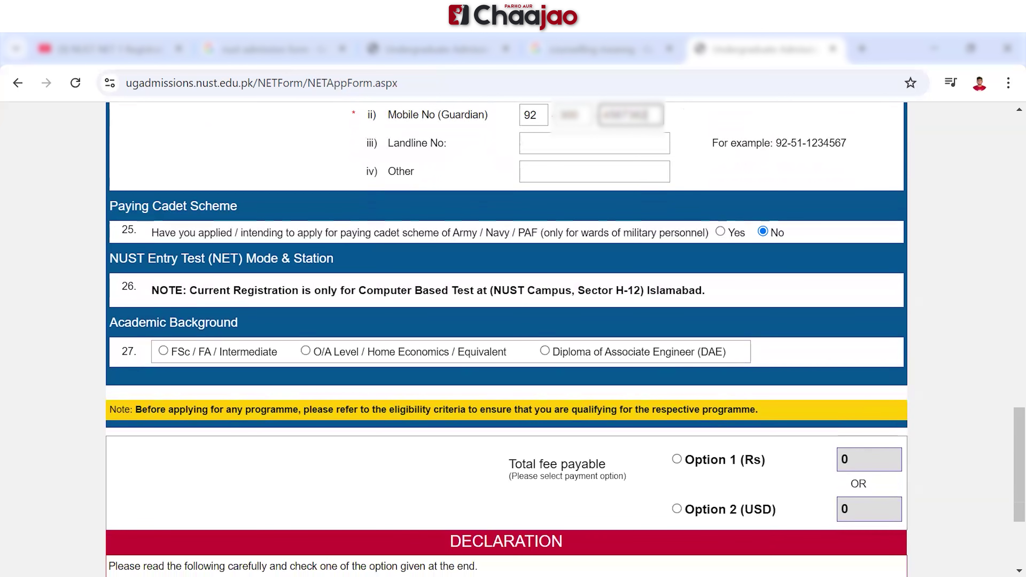
left_click(163, 351)
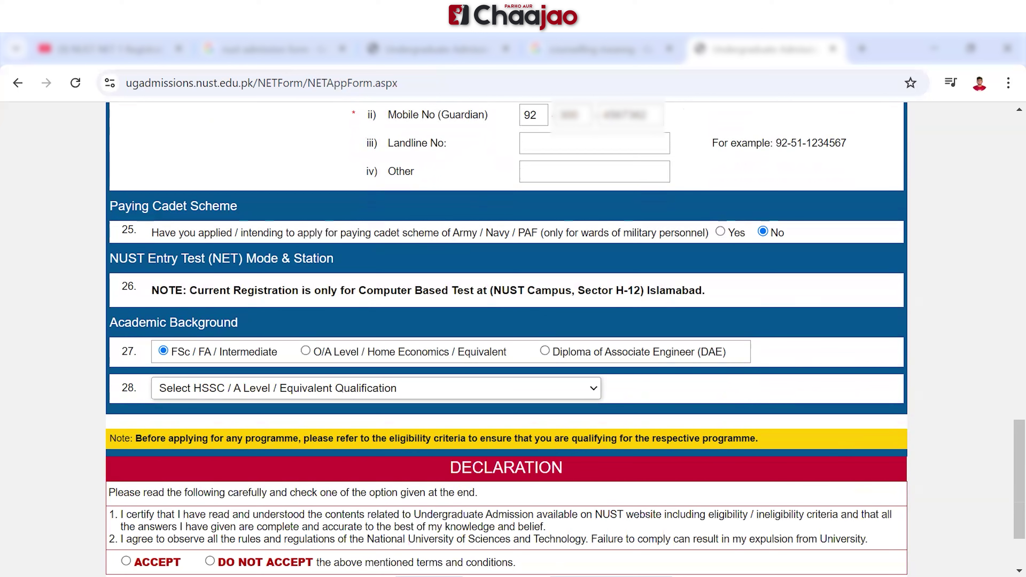
left_click(376, 389)
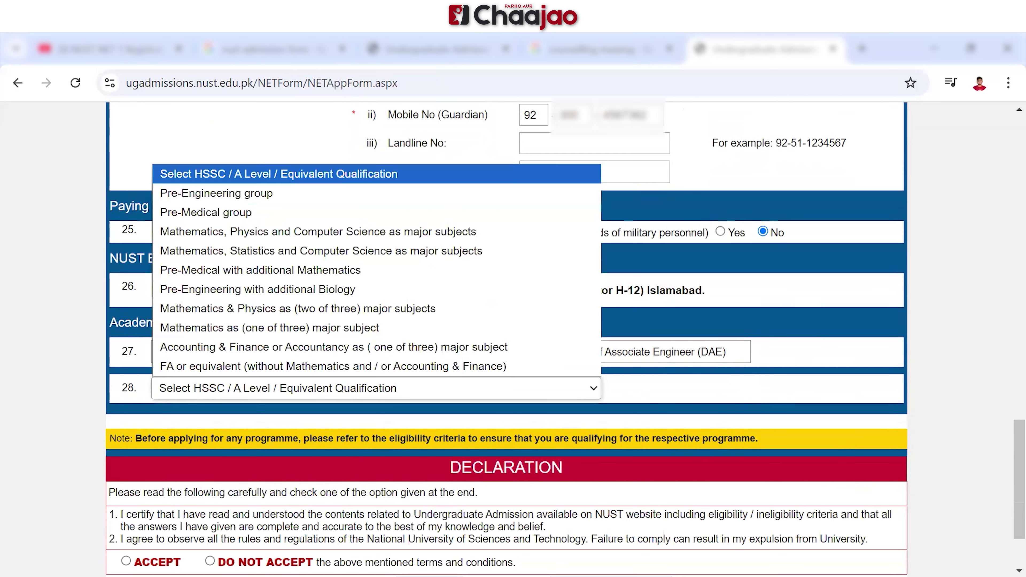
left_click(217, 193)
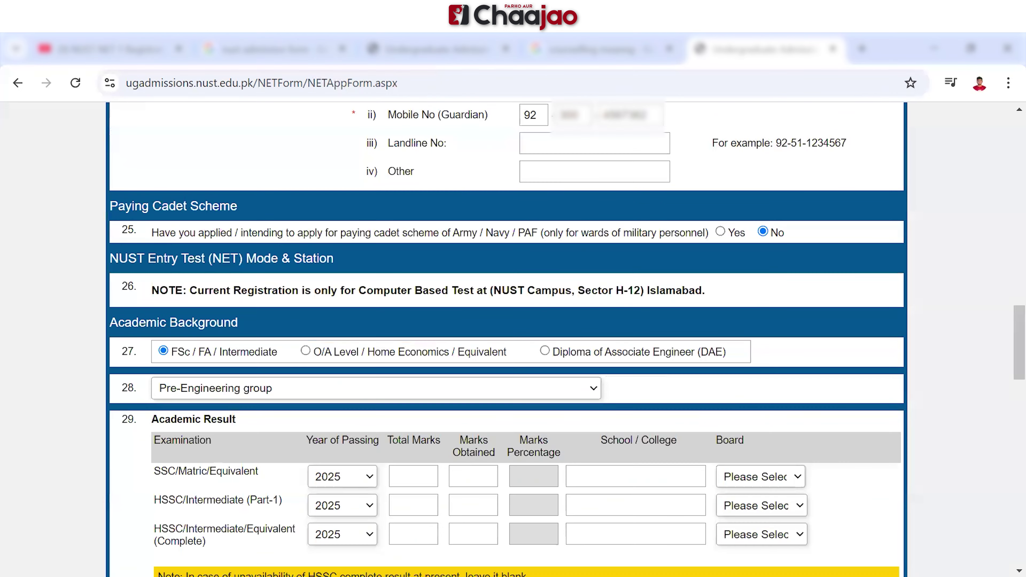
scroll(507, 335, "down", 4)
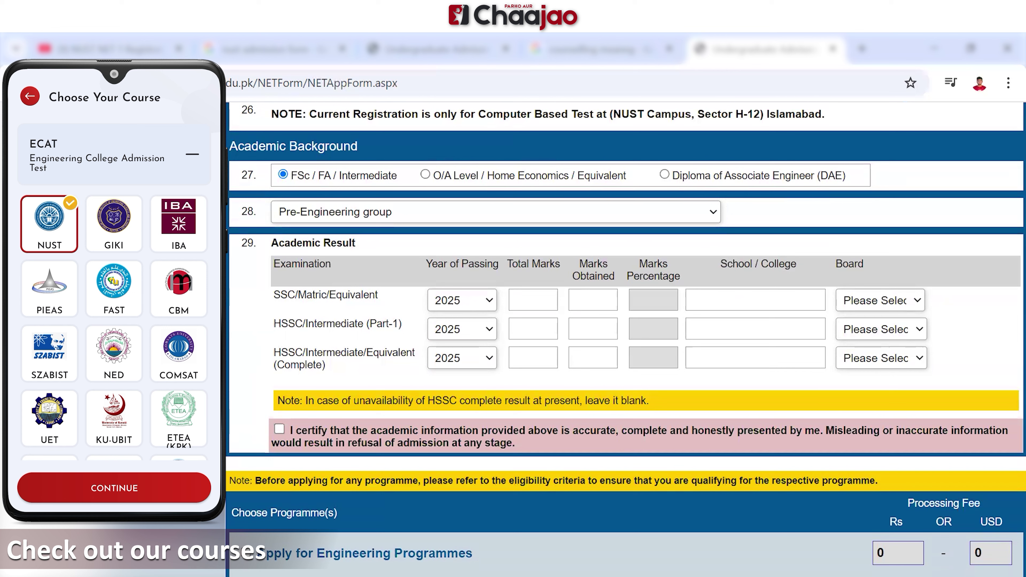
Record the SSC result: passed 2016, 899 out of 1000 marks
left_click(463, 301)
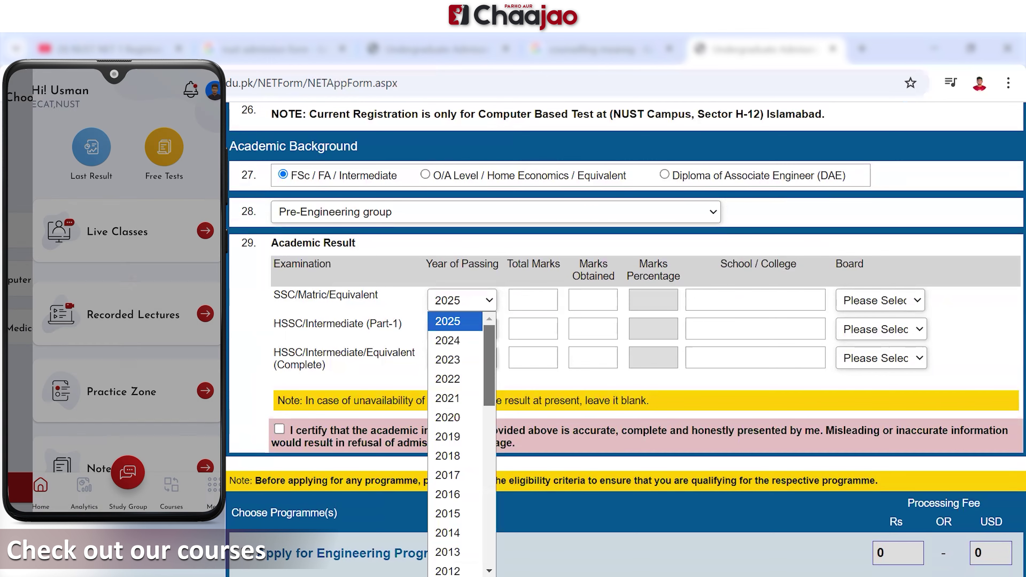
scroll(455, 445, "down", 5)
scroll(455, 445, "up", 2)
mouse_move(490, 409)
left_mouse_down()
mouse_move(489, 390)
mouse_move(489, 400)
left_mouse_up()
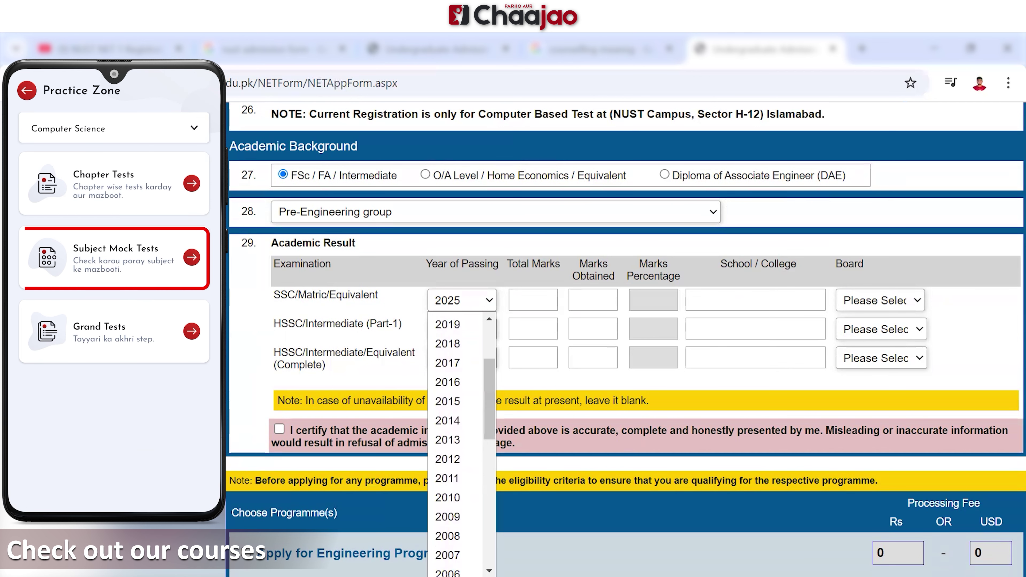
left_click(448, 382)
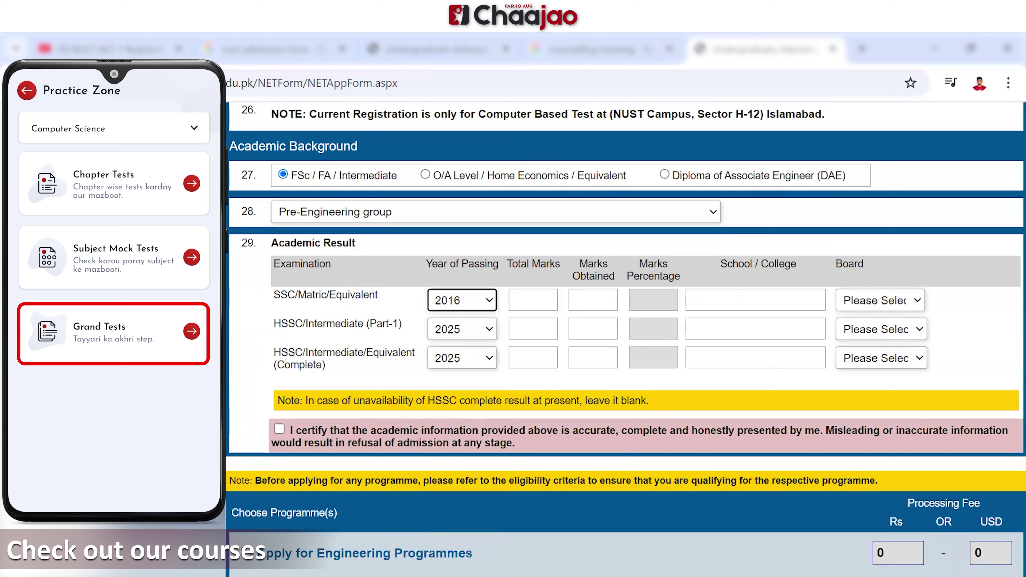
left_click(533, 300)
type("1000")
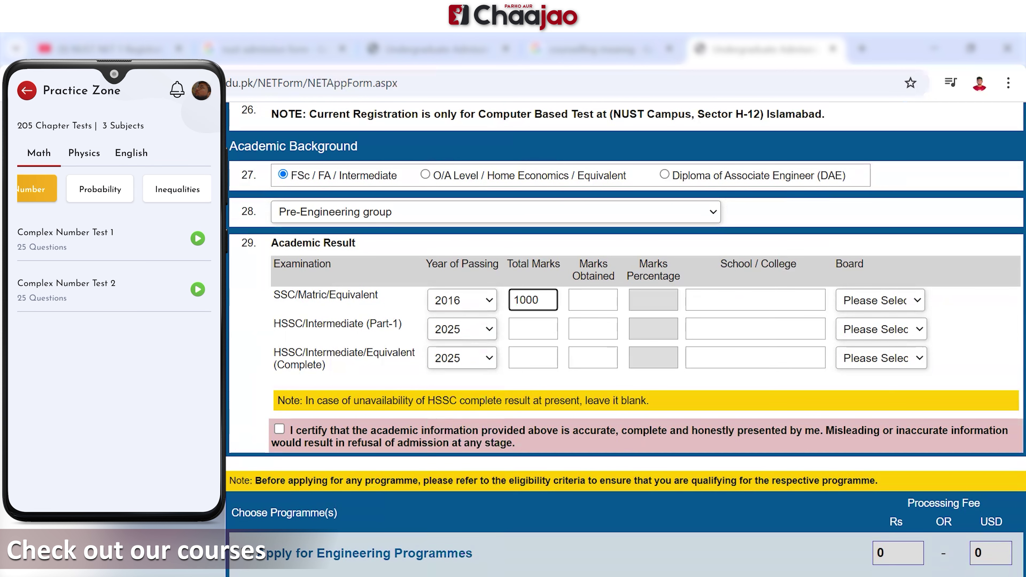
left_click(593, 300)
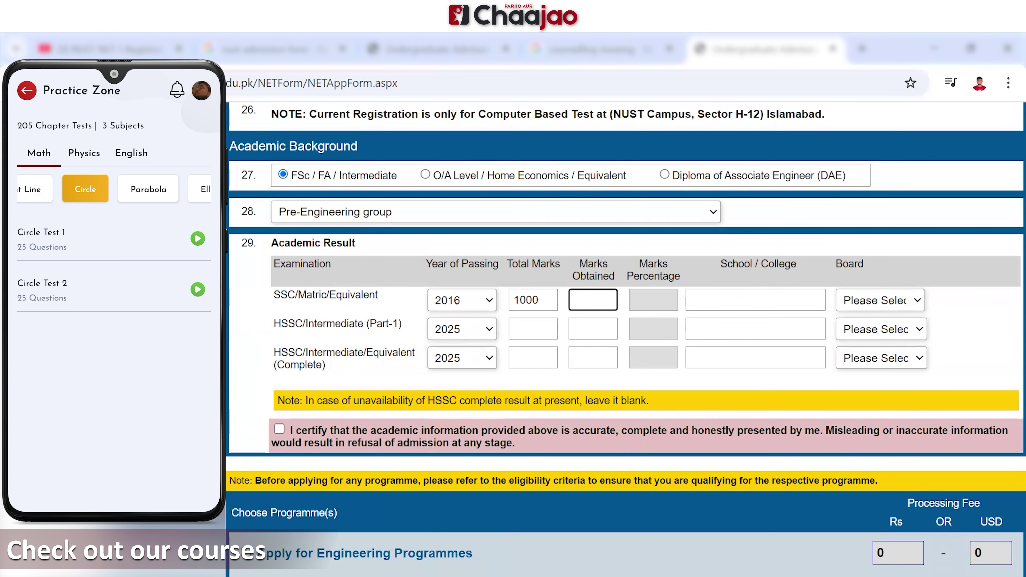
type("899")
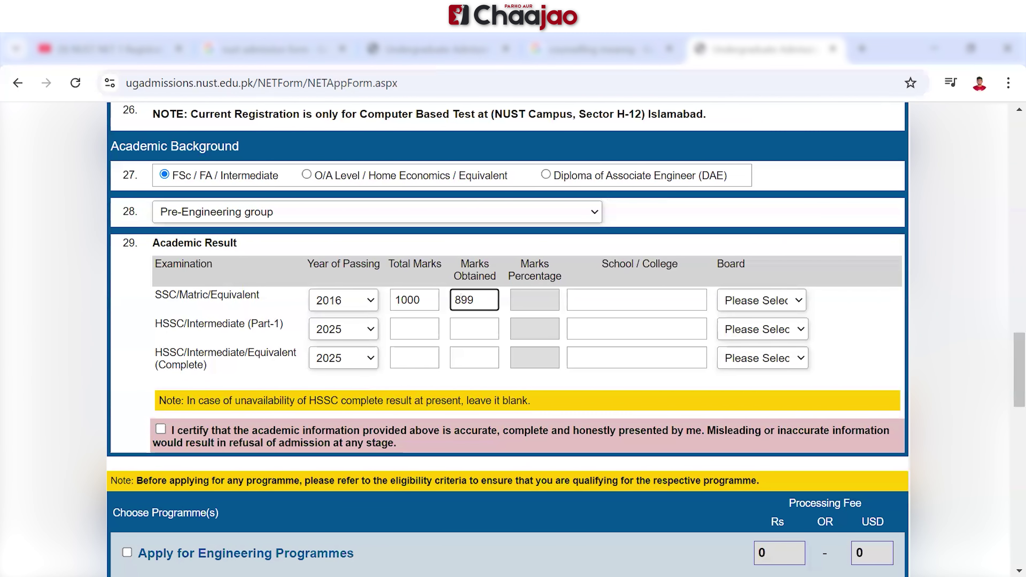
Record the HSSC Part-1 result: passed 2018, 566 out of 600 marks
left_click(343, 300)
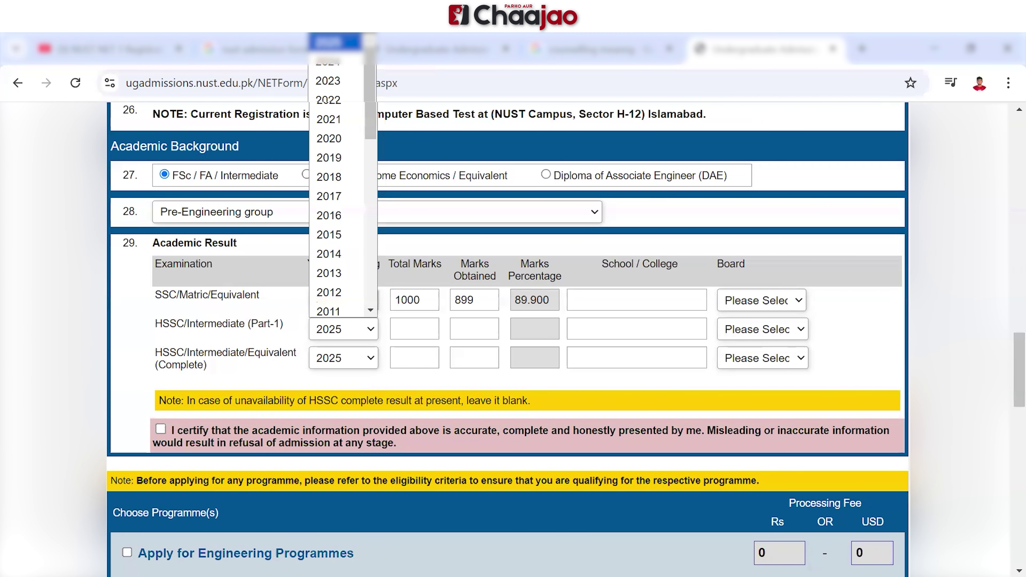
left_click(329, 176)
key("Tab")
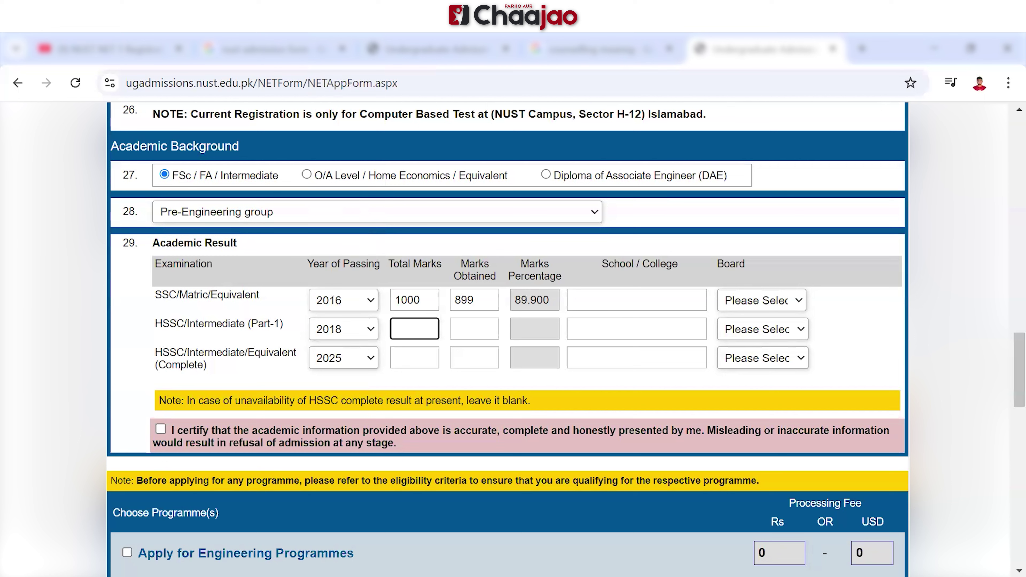
type("600")
key("Tab")
type("566")
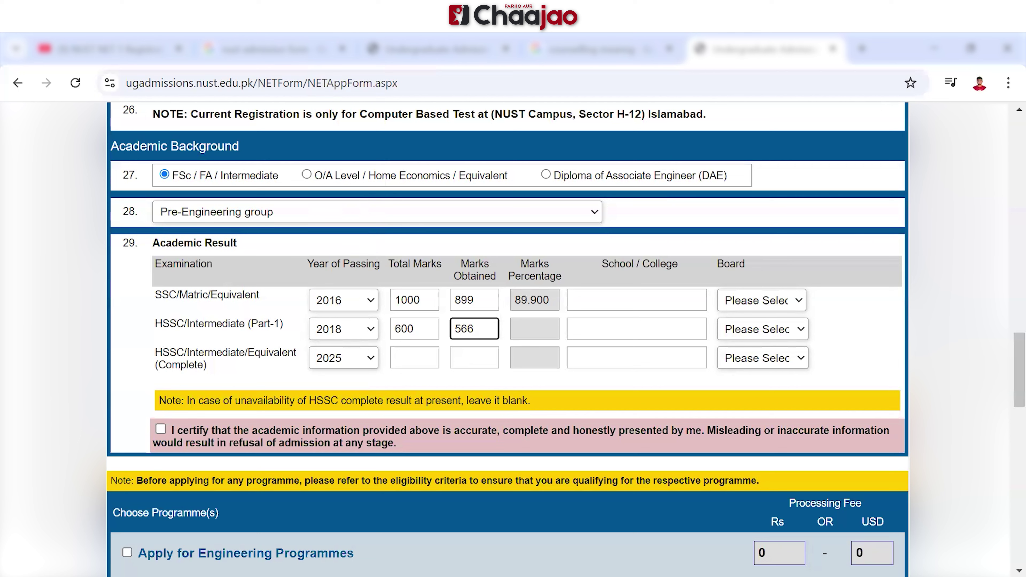
Set the board to Bahawalpur Board for both SSC and HSSC Part-1
left_click(762, 299)
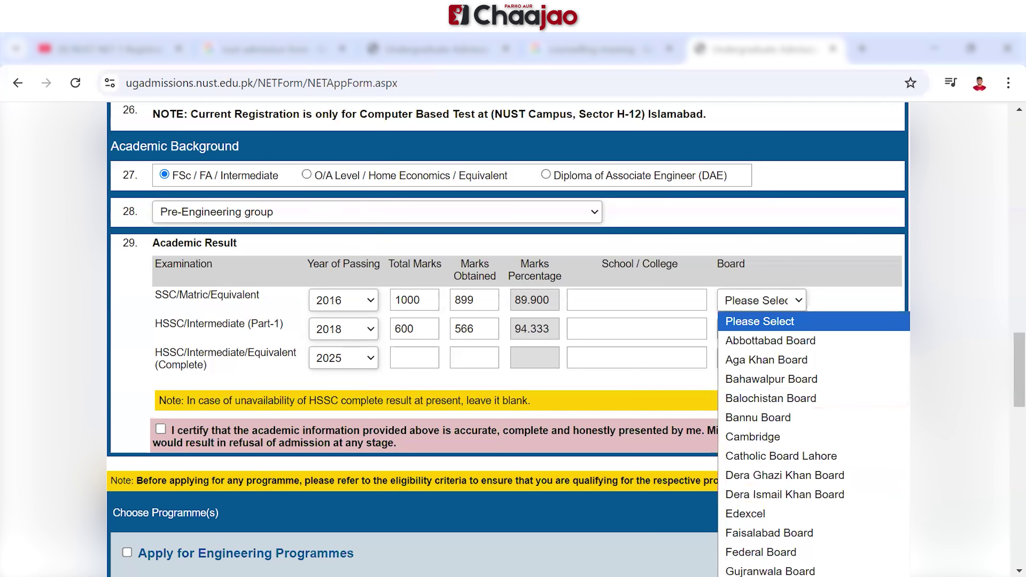
left_click(771, 380)
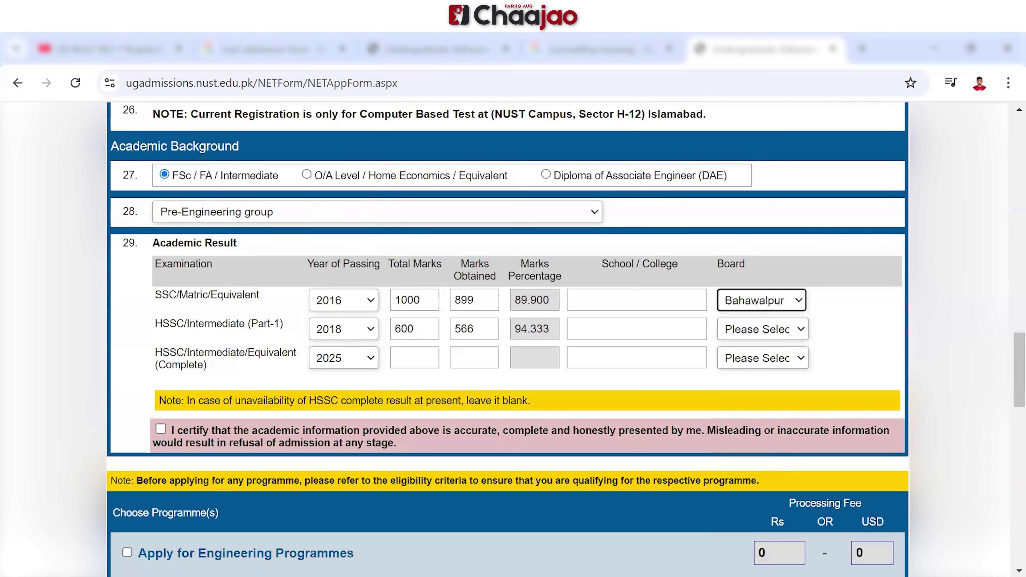
left_click(762, 329)
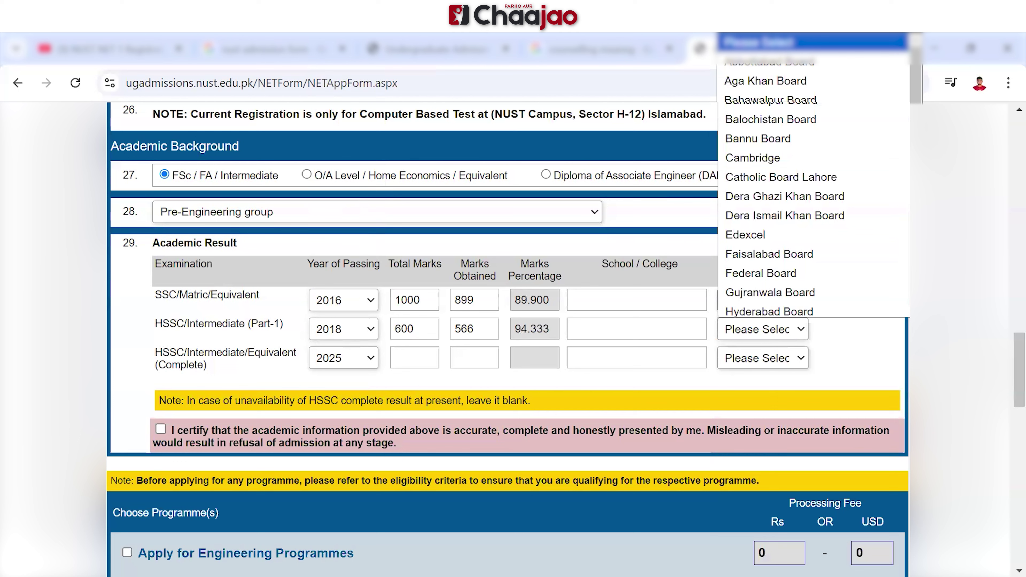
left_click(770, 100)
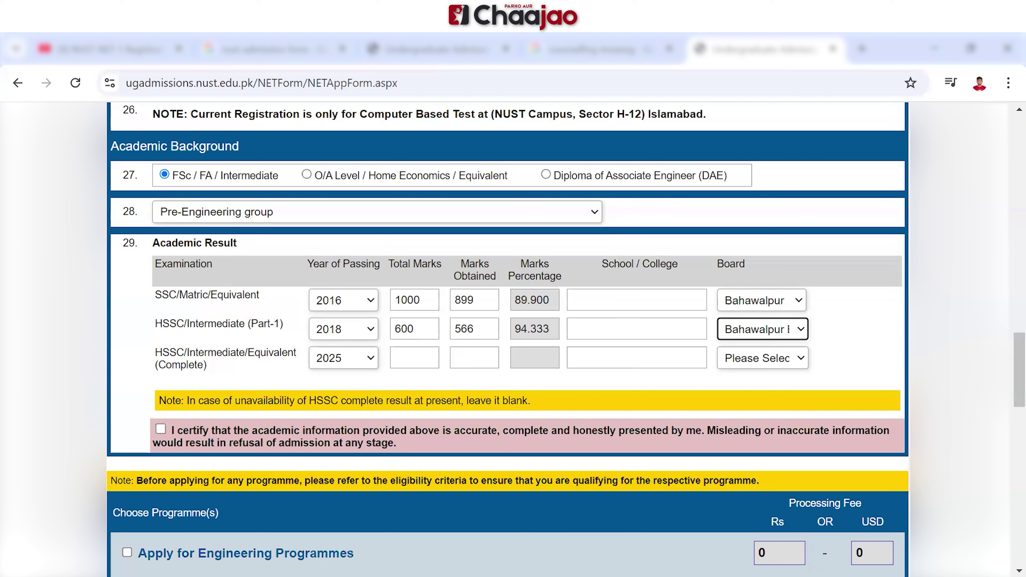
Tick the certification that the academic information is accurate
left_click(160, 429)
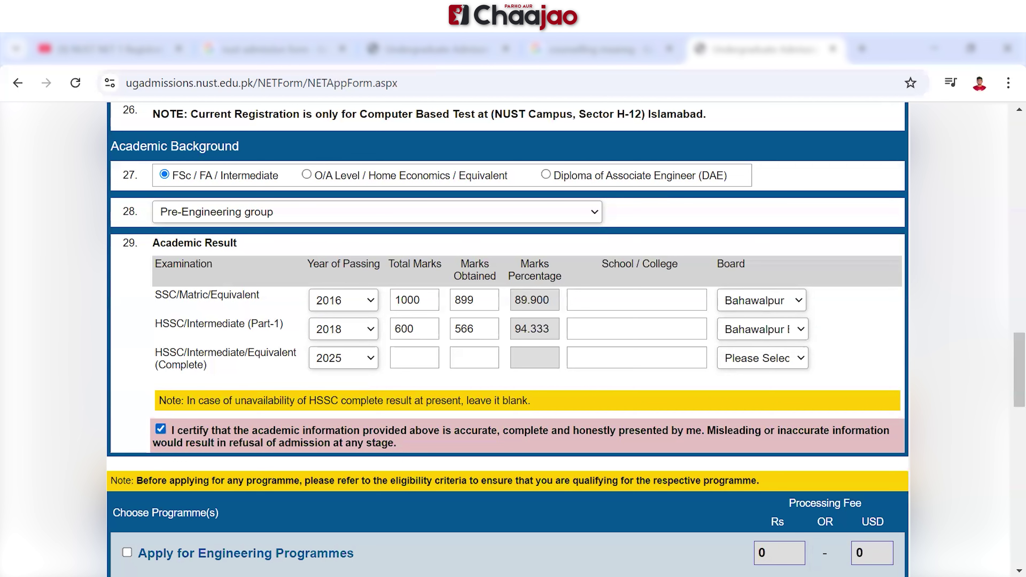
scroll(507, 339, "down", 8)
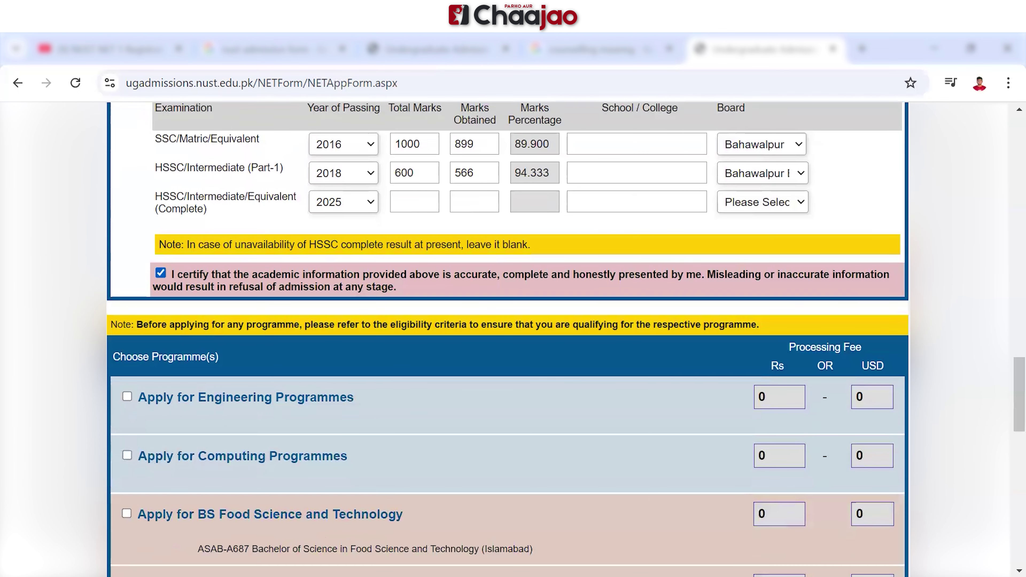
scroll(508, 339, "up", 1)
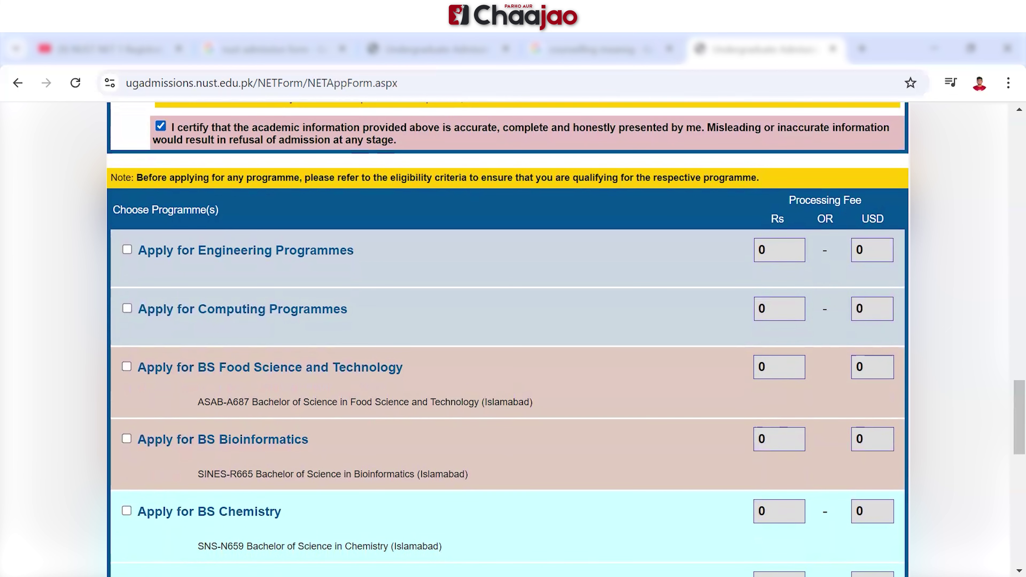
Apply for Engineering Programmes with preferences Electrical, Aerospace, then Software Engineering (Islamabad)
left_click(127, 249)
scroll(513, 340, "down", 3)
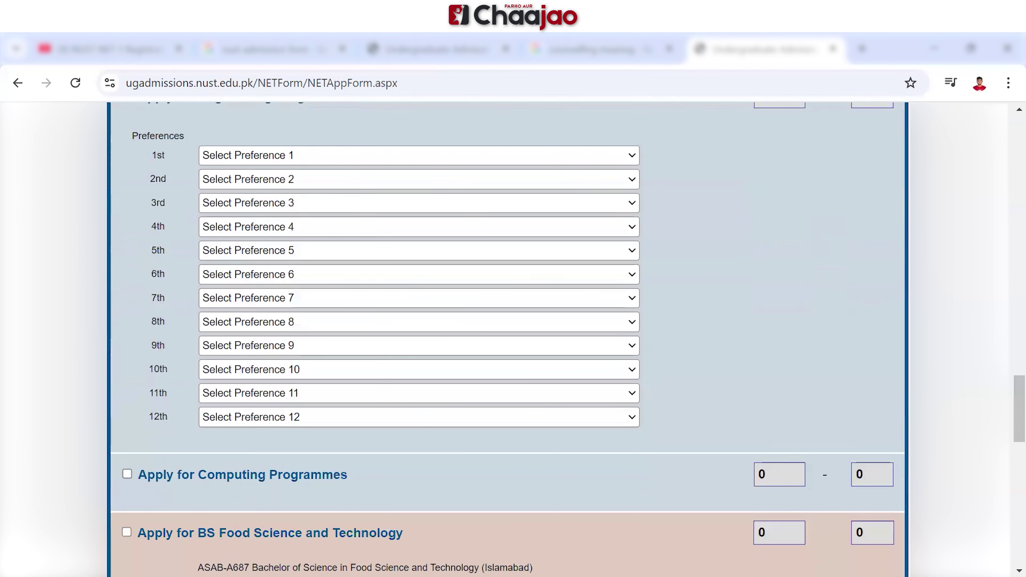
scroll(513, 340, "up", 1)
left_click(419, 155)
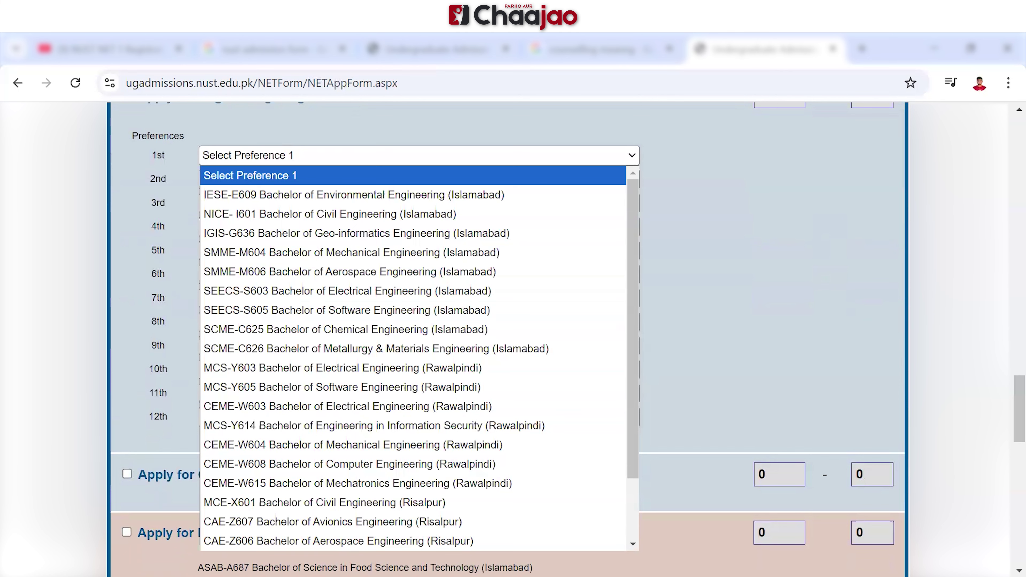
left_click(380, 291)
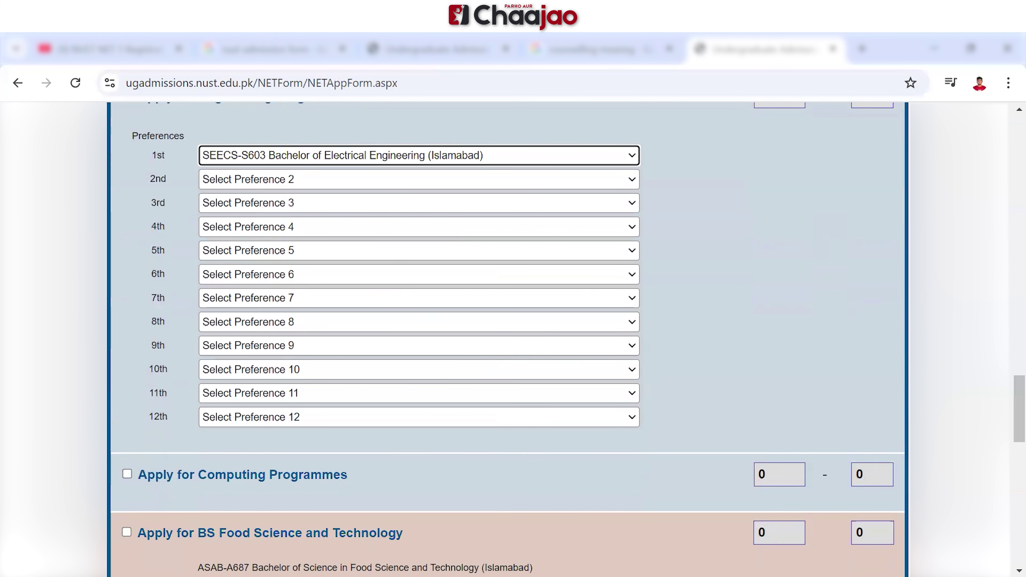
left_click(404, 179)
left_click(380, 294)
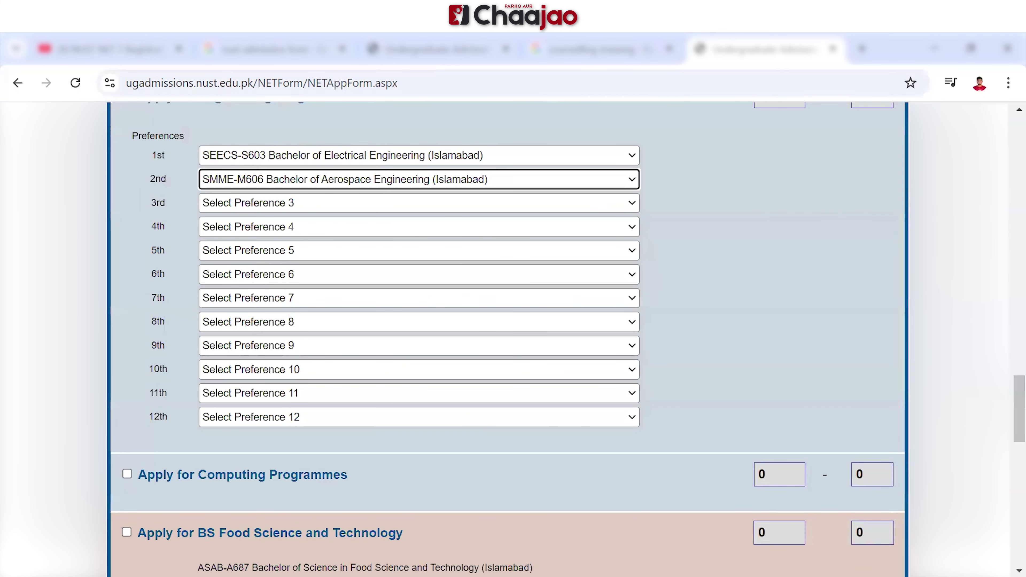
left_click(419, 203)
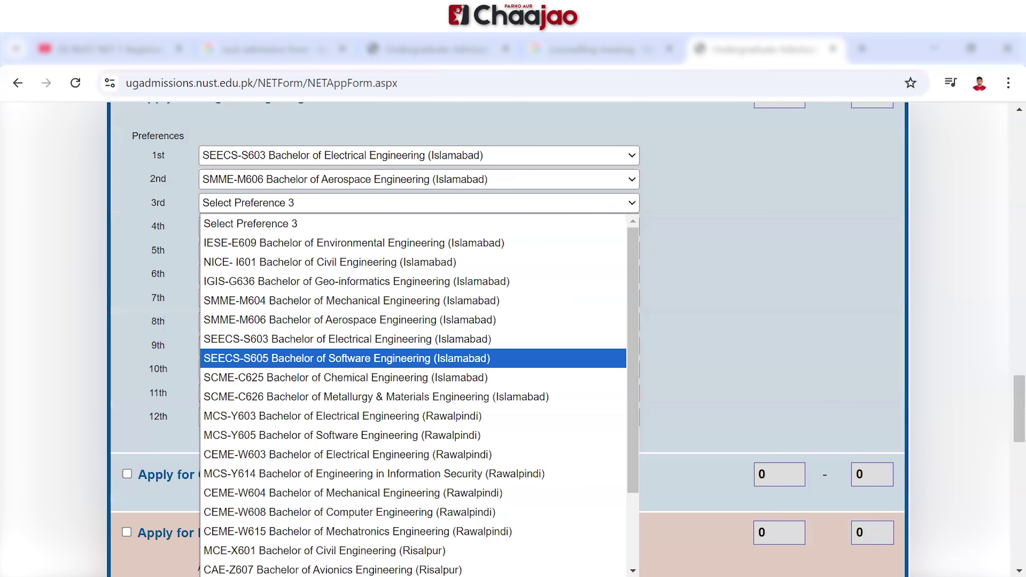
left_click(347, 358)
Set preferences 4–6 to Aerospace, Mechanical, and MCS-Y603 Electrical Engineering (Rawalpindi)
left_click(419, 226)
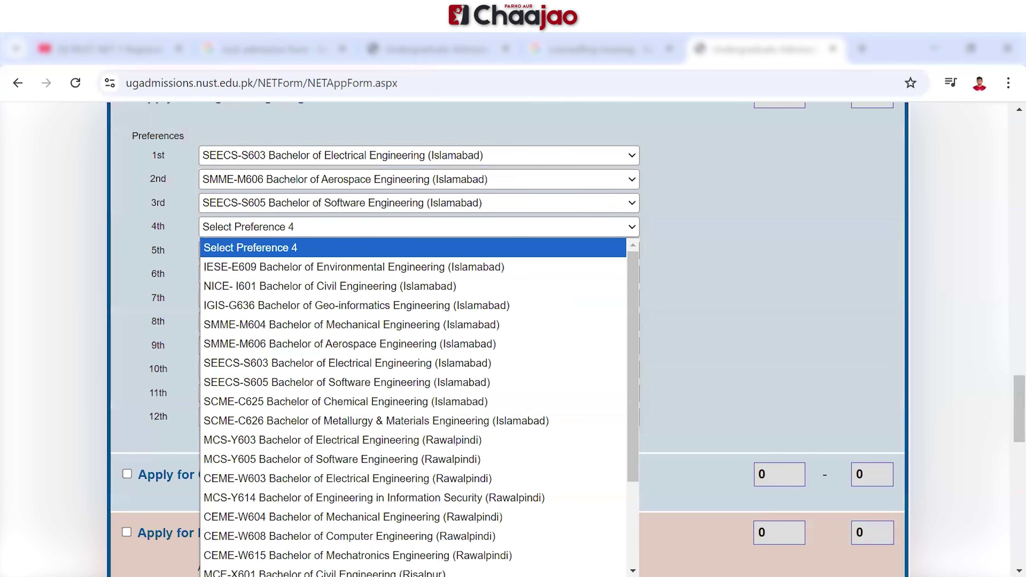
left_click(347, 382)
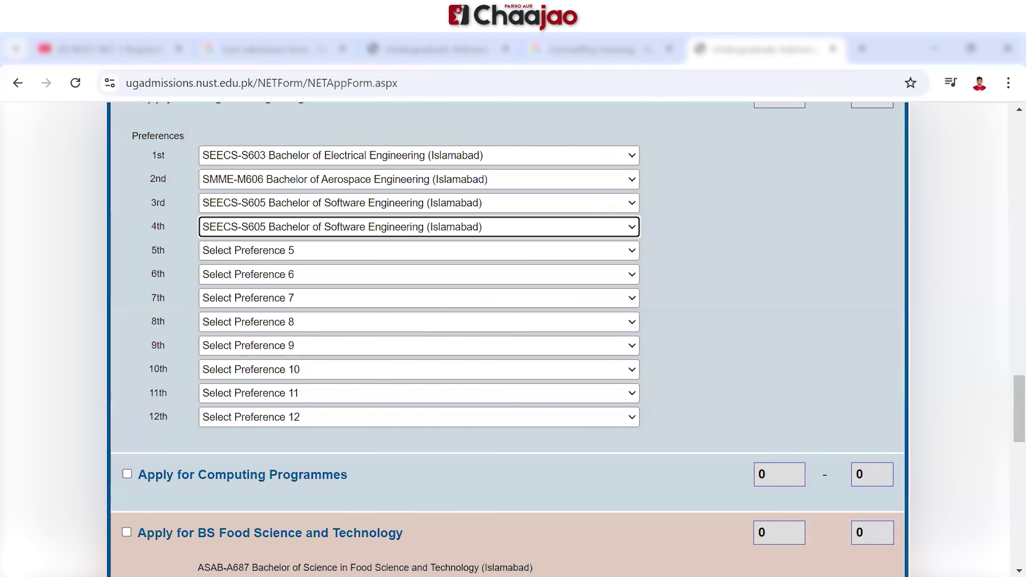
left_click(419, 226)
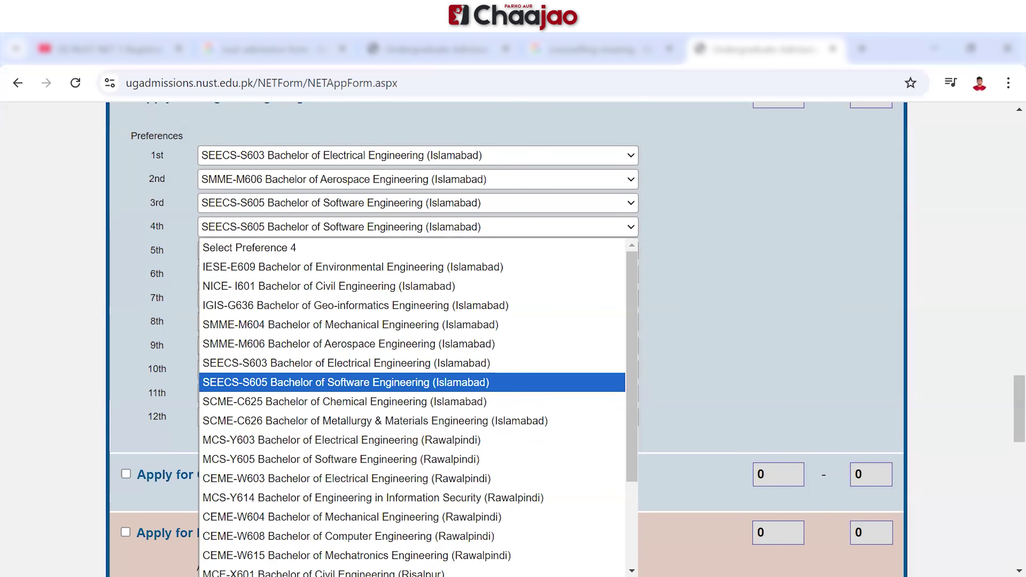
left_click(348, 344)
left_click(419, 250)
scroll(419, 418, "down", 1)
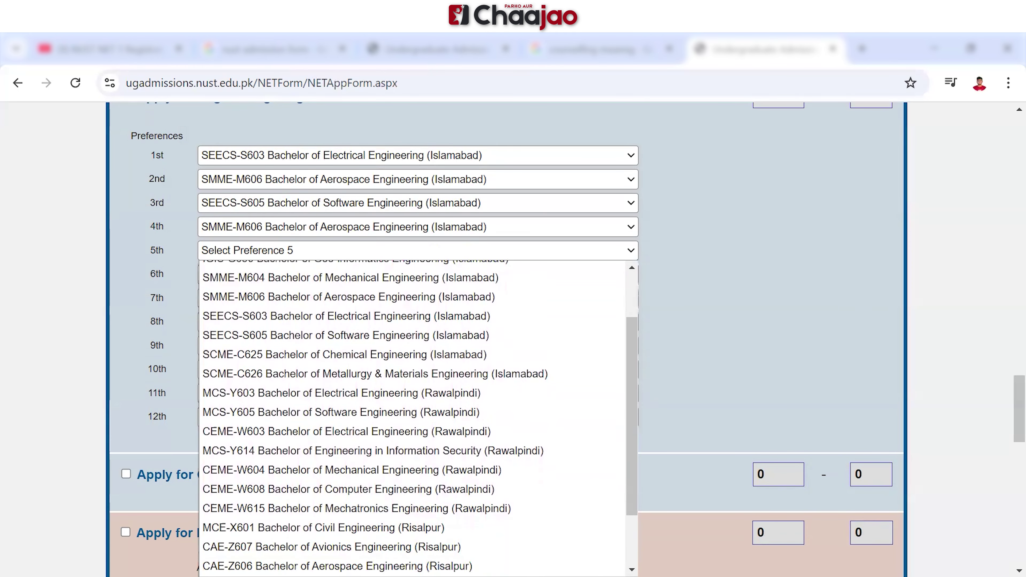
left_click(350, 278)
left_click(418, 274)
scroll(418, 363, "down", 1)
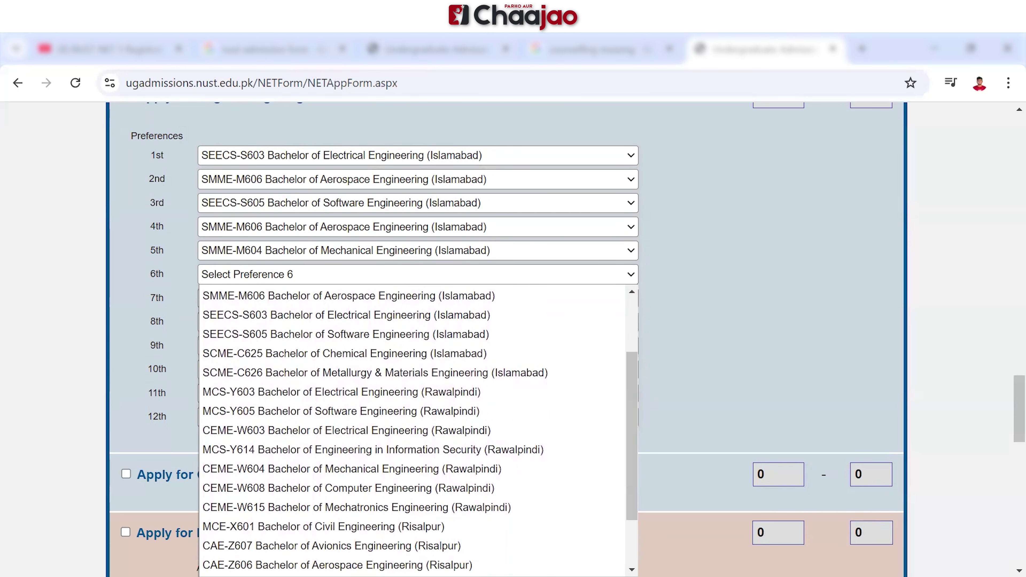
left_click(341, 392)
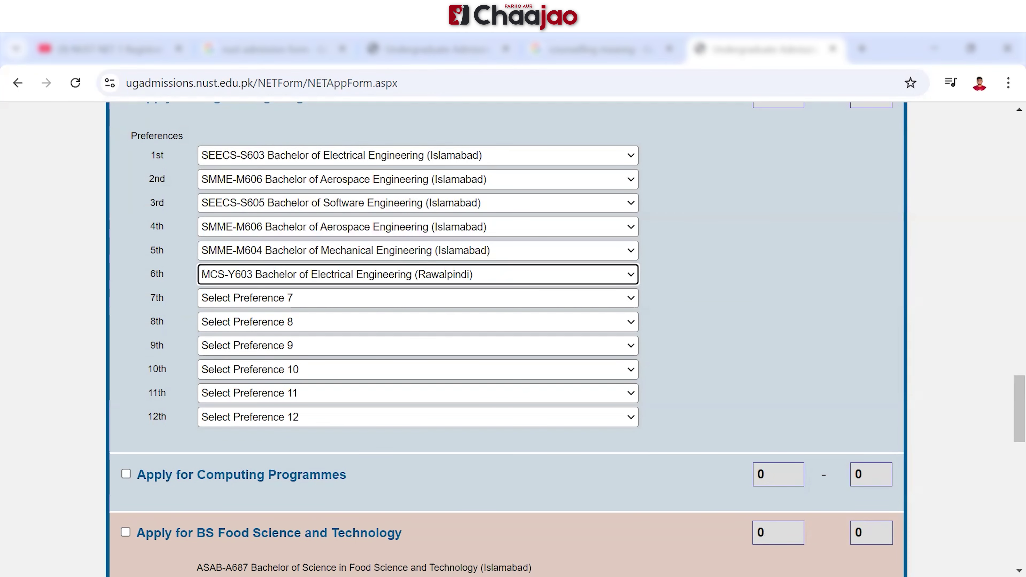
scroll(513, 340, "down", 2)
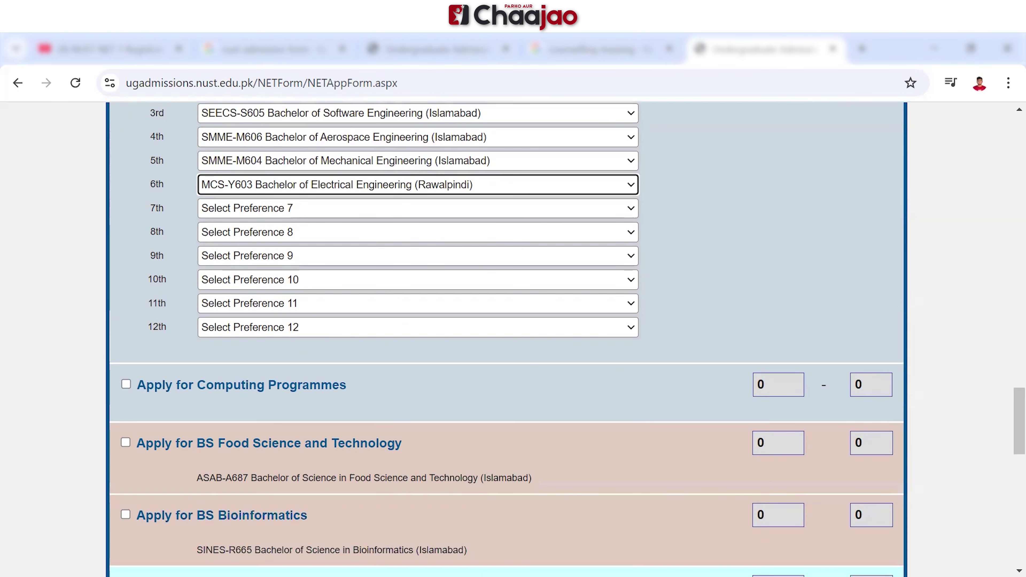
Apply for Computing with preferences Computer Science, Data Science, AI (Islamabad), AI (Quetta)
left_click(126, 384)
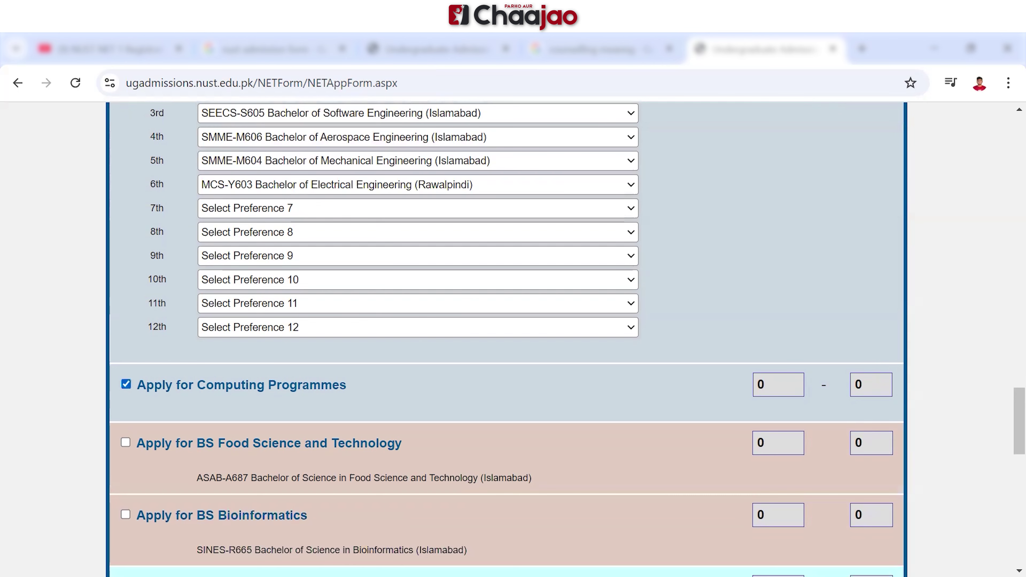
left_click(416, 440)
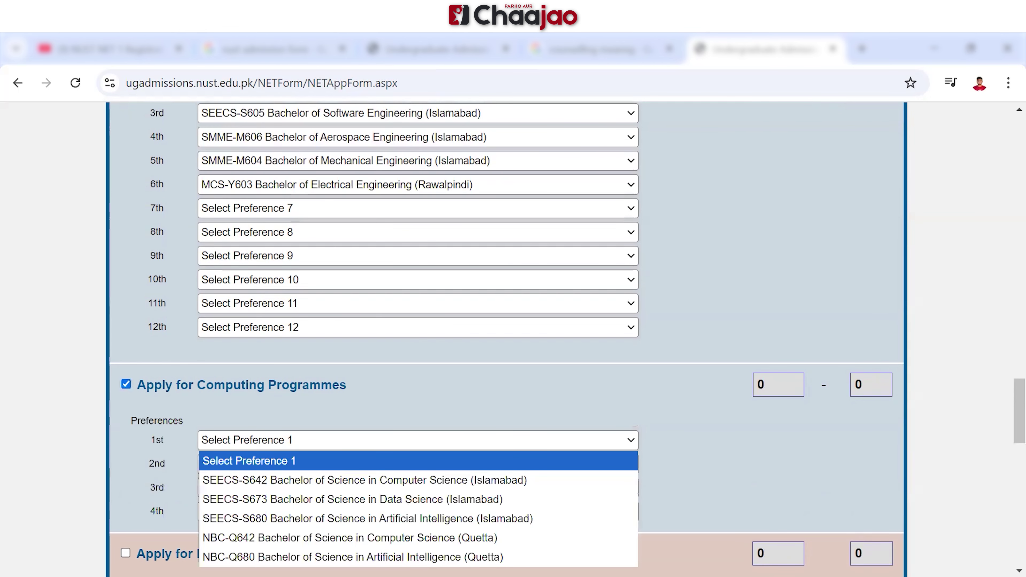
left_click(404, 480)
left_click(416, 464)
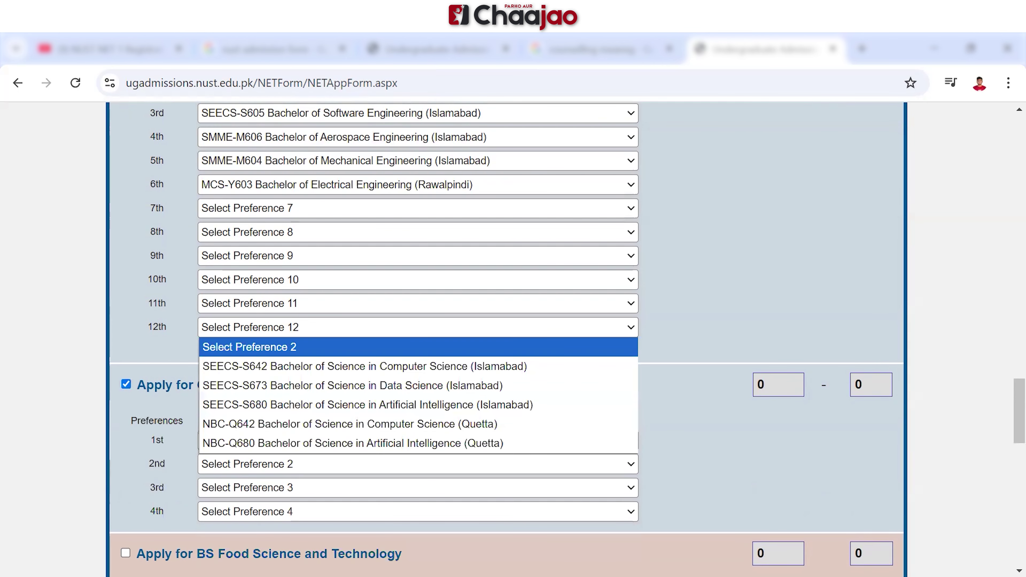
left_click(404, 386)
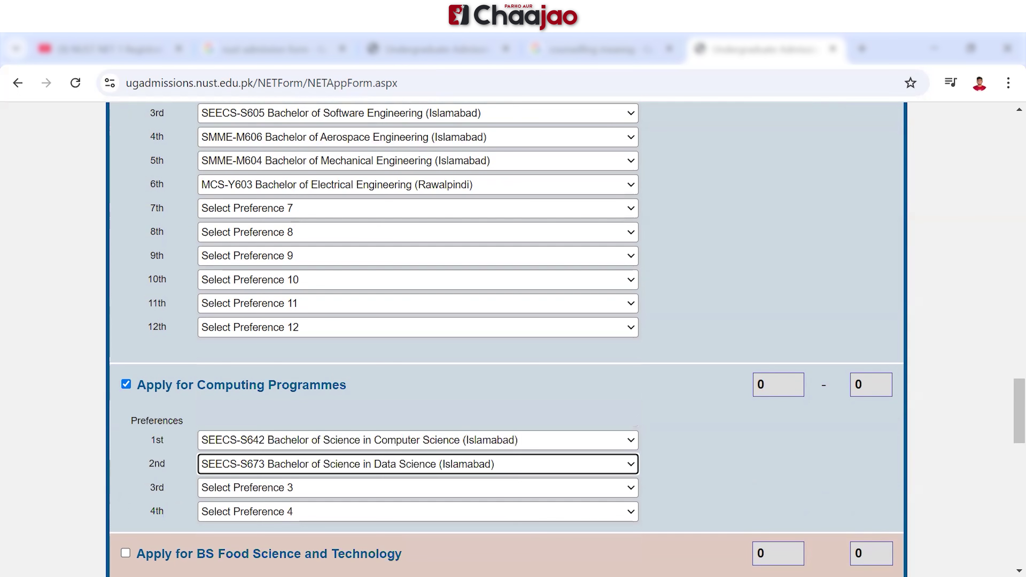
left_click(416, 488)
left_click(404, 429)
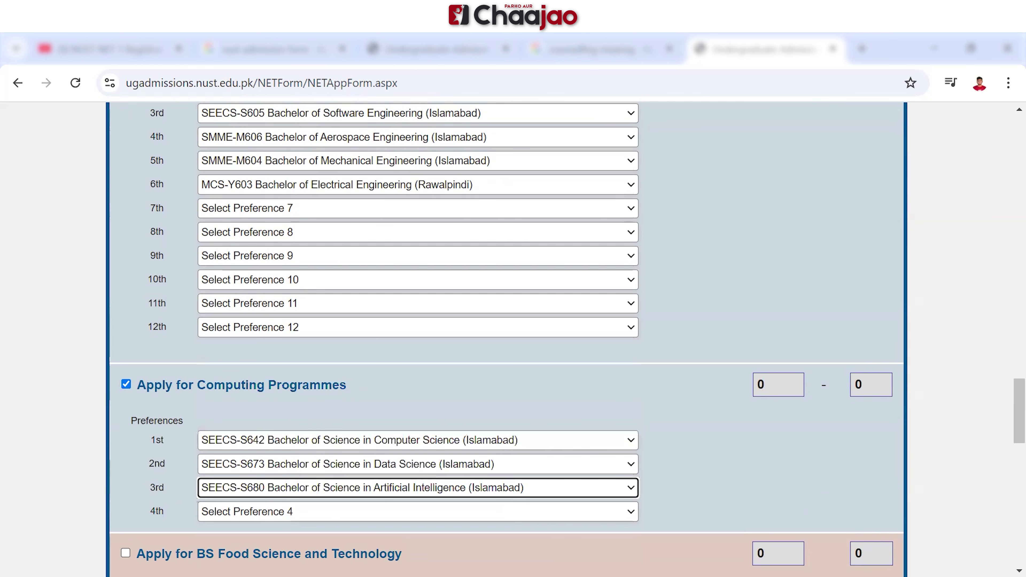
left_click(416, 511)
left_click(404, 490)
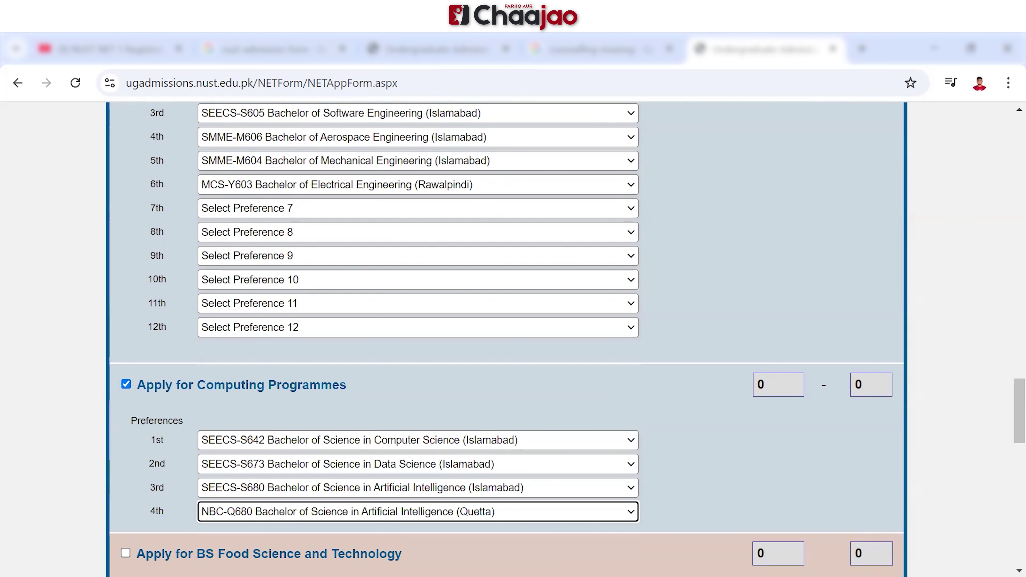
scroll(513, 340, "down", 2)
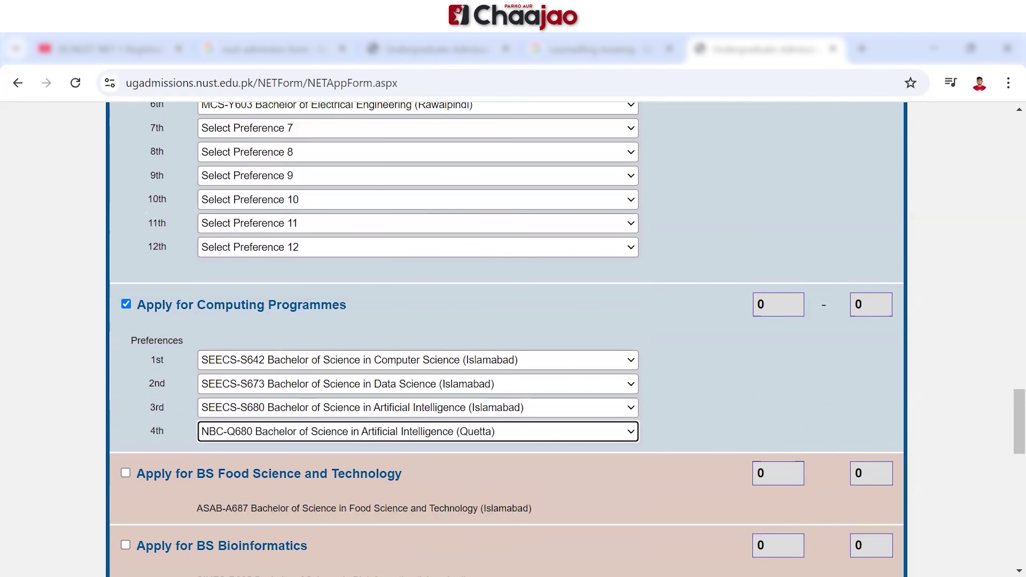
scroll(513, 340, "up", 6)
scroll(513, 340, "down", 3)
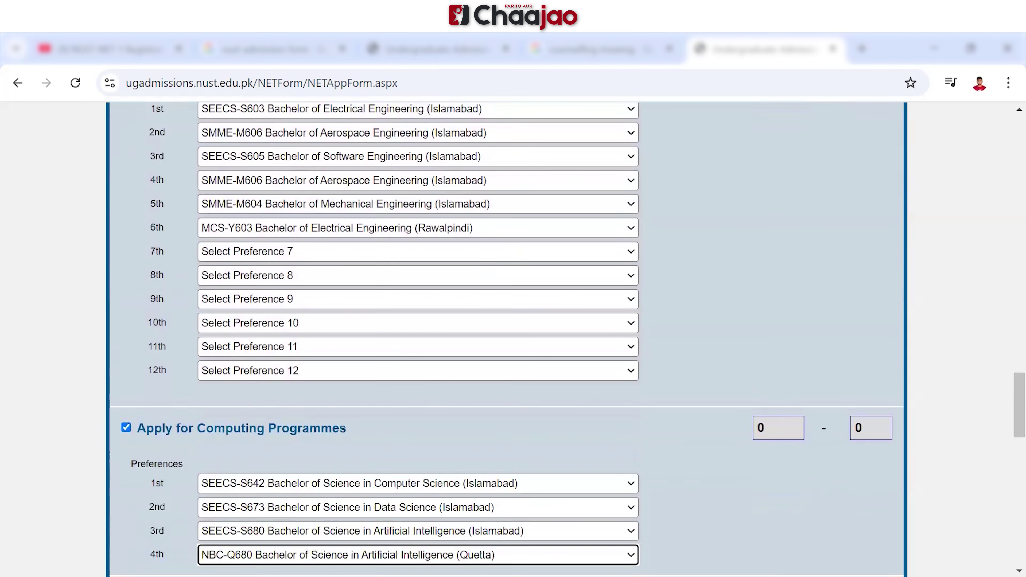
scroll(513, 340, "down", 7)
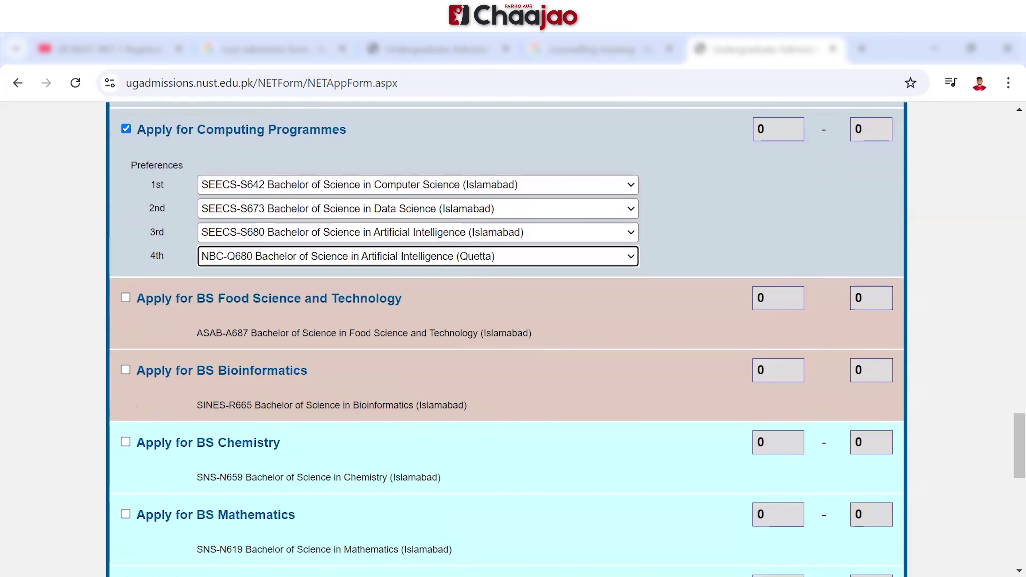
Apply for BS Food Science, Bioinformatics, Chemistry, Mathematics and Physics
left_click(126, 298)
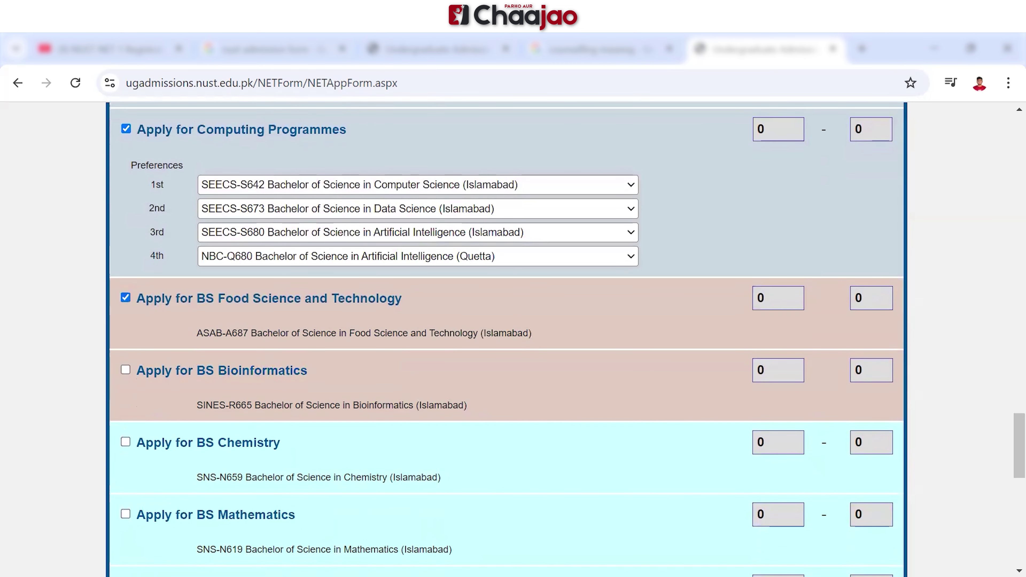
left_click(125, 370)
left_click(126, 442)
left_click(125, 514)
scroll(513, 340, "down", 5)
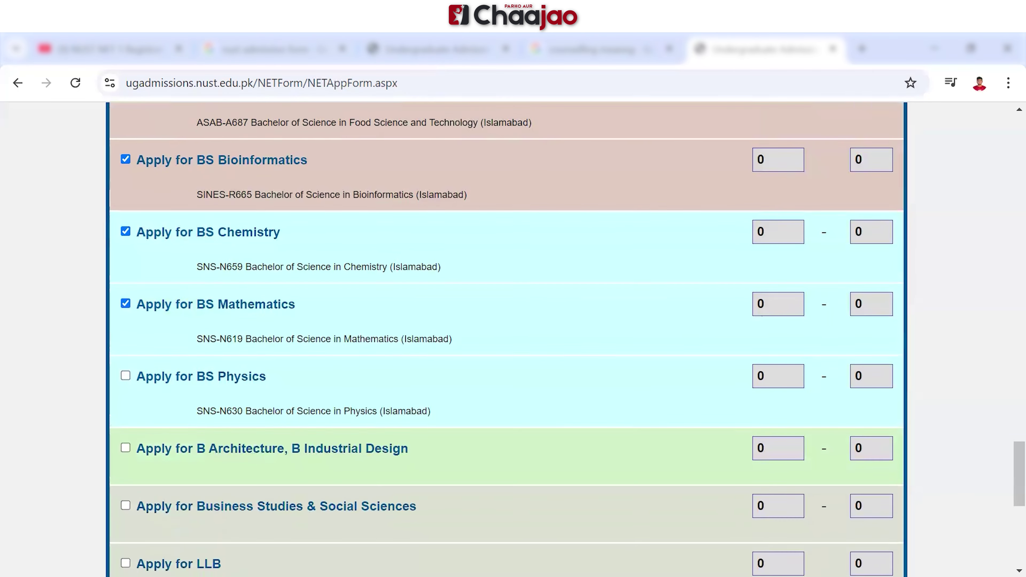
left_click(125, 364)
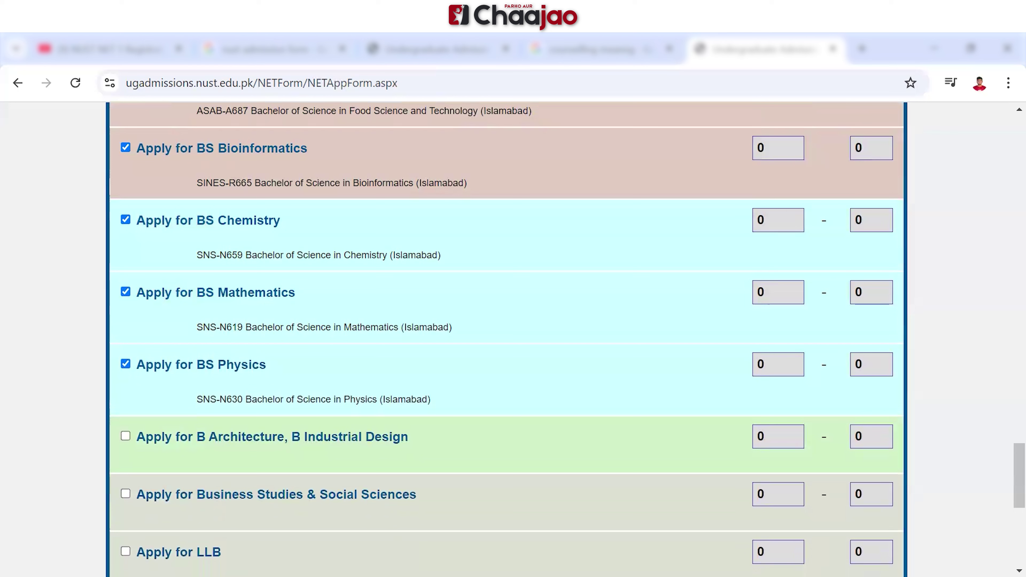
Tick and then untick Architecture and Business Studies, leaving both unselected
left_click(125, 436)
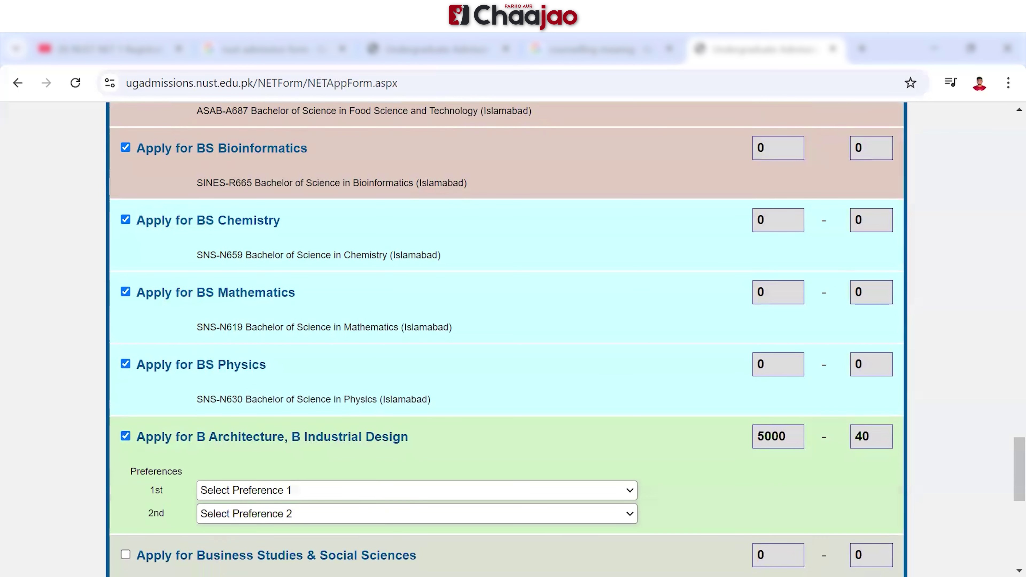
left_click(126, 436)
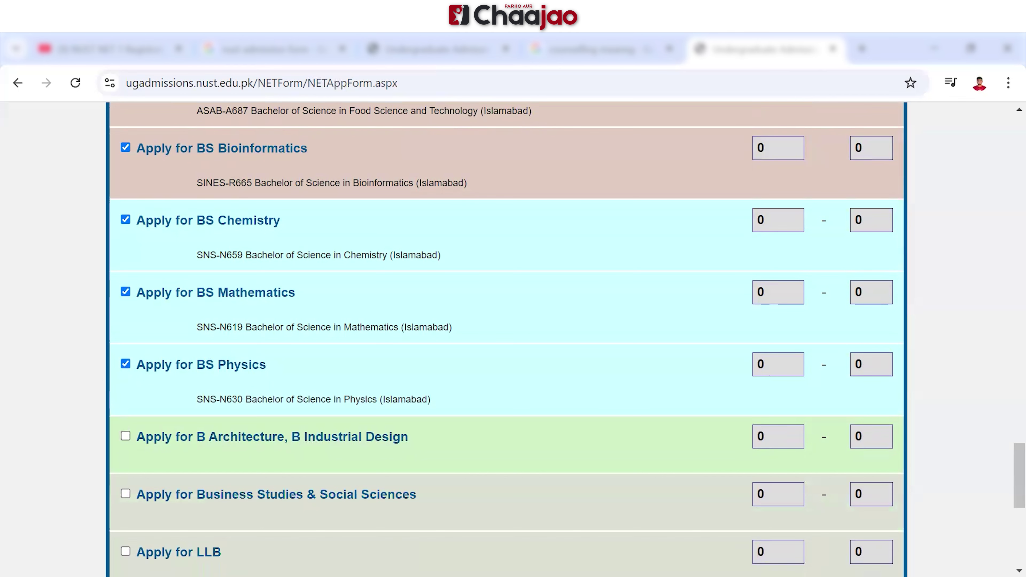
left_click(126, 494)
left_click(126, 493)
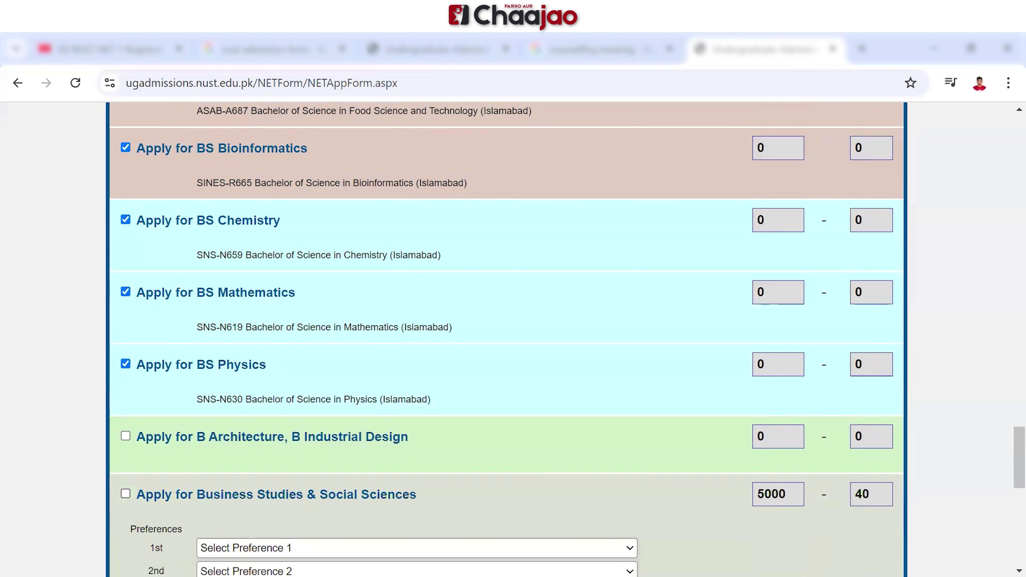
scroll(507, 339, "down", 3)
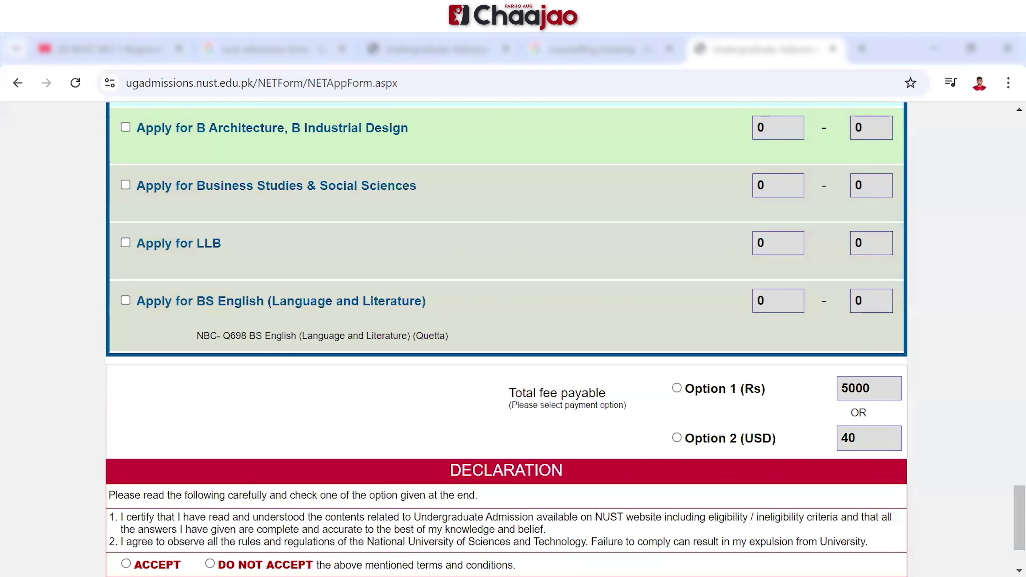
Accept the declaration and attempt Next & Preview, dismissing the missing Matric school name alert
scroll(513, 340, "down", 3)
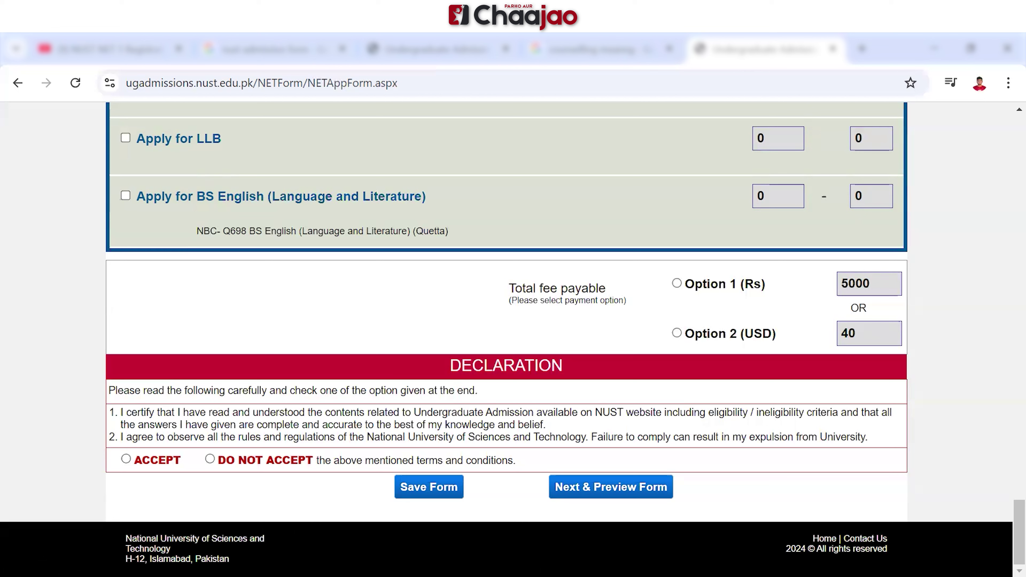
left_click(126, 458)
left_click(611, 487)
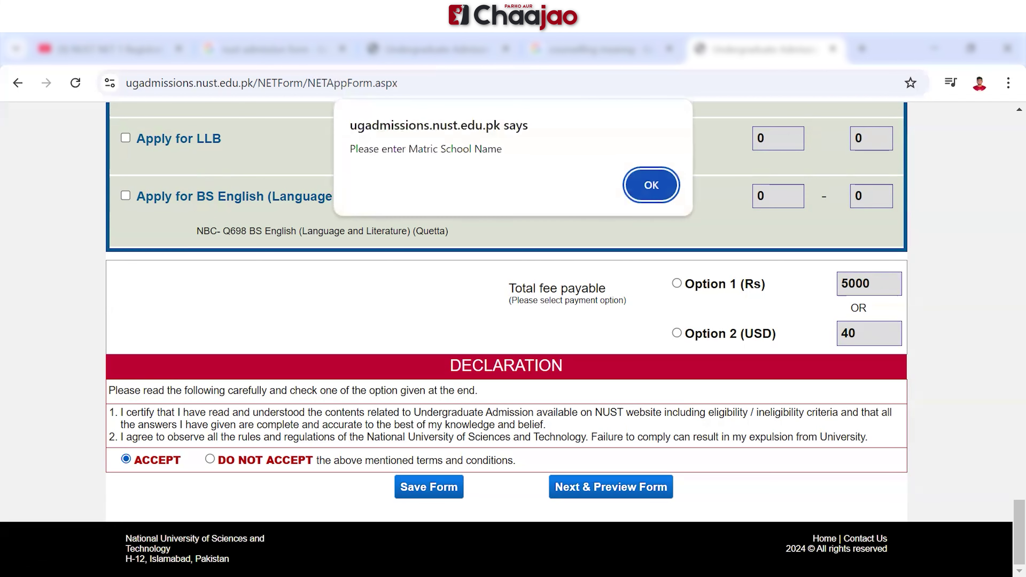
key("Return")
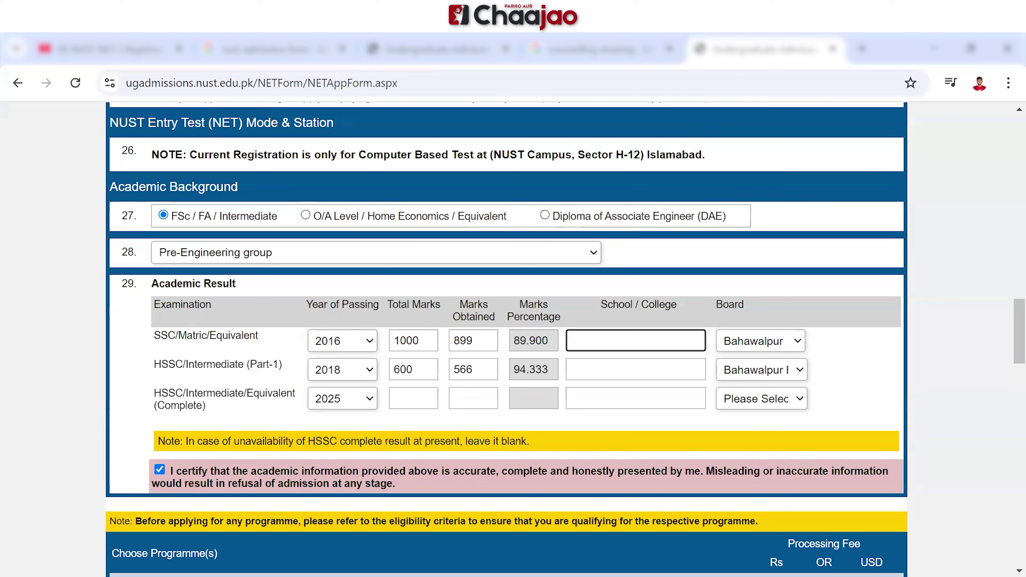
Enter 'bahawalpur grammar school' for SSC and 'Bahalwarpur boys college' for HSSC Part-1
type("bahawalpur grammar ")
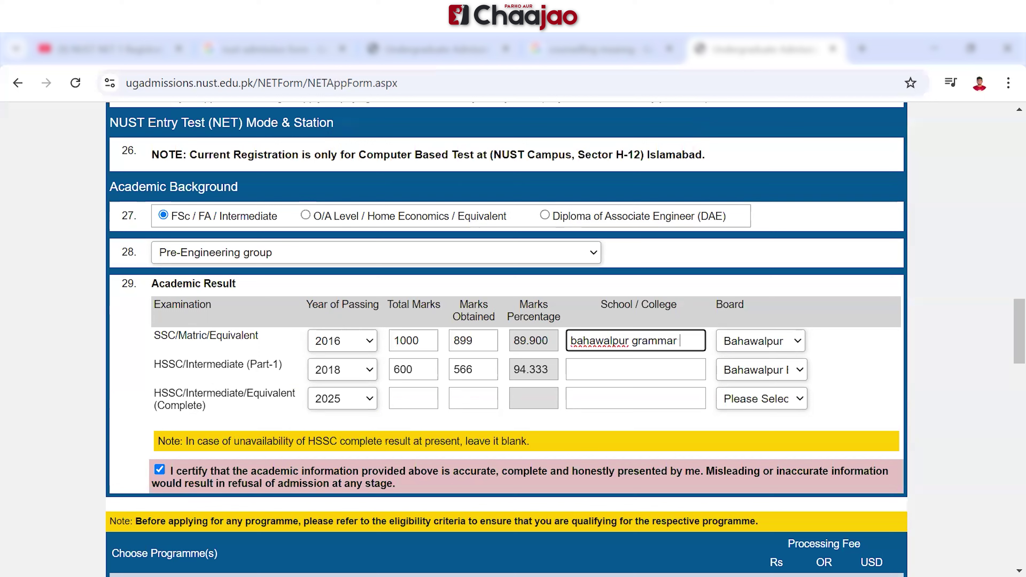
type("school")
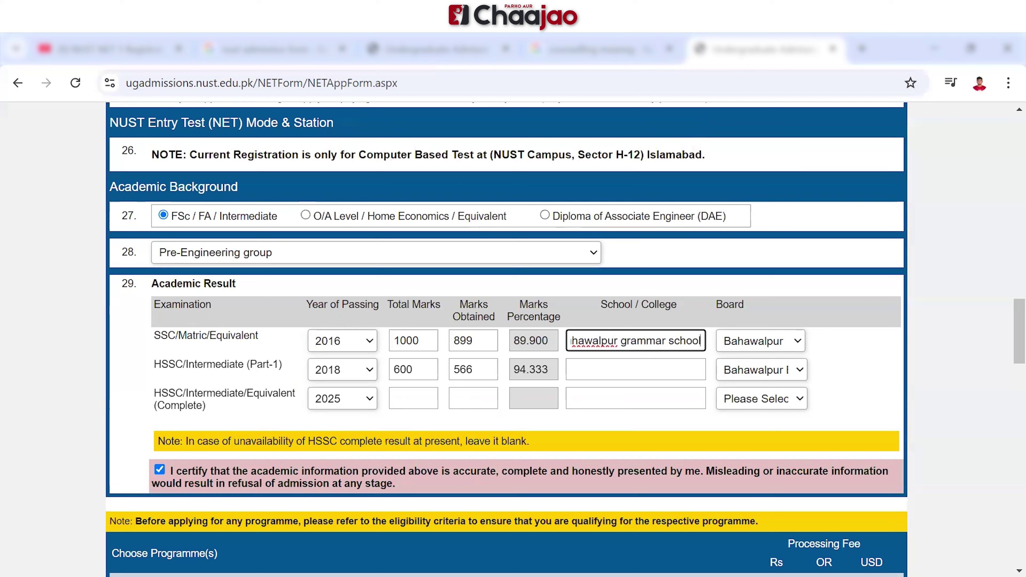
left_click(635, 370)
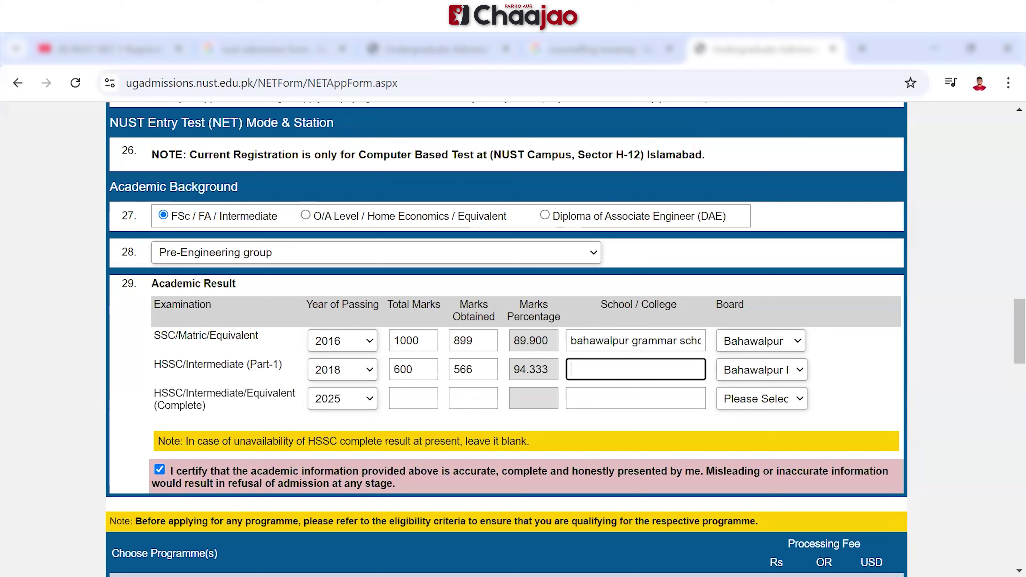
type("Bahalwarpur bo")
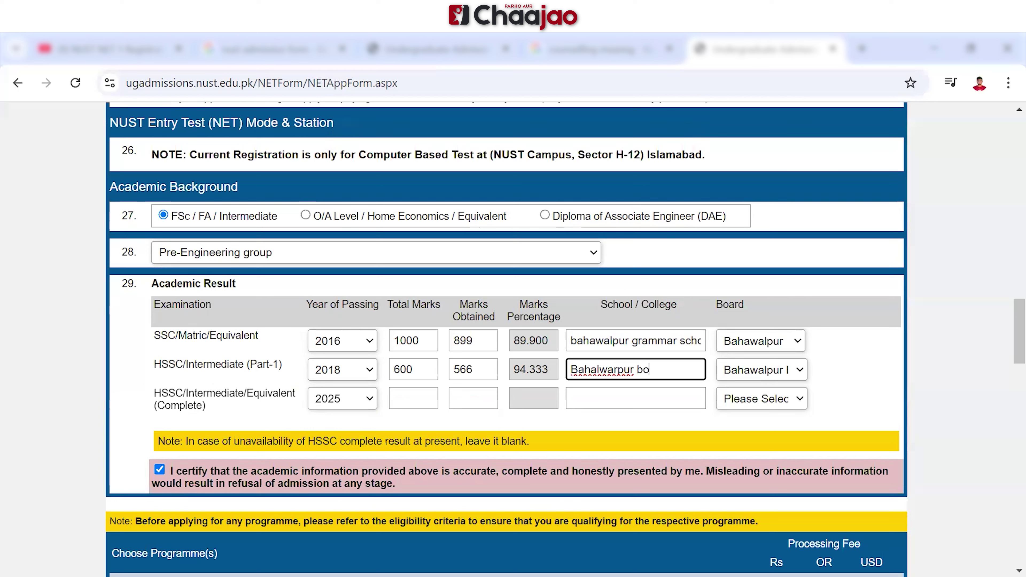
type("ys college")
Change the 6th preference to SCME-C626 Metallurgy & Materials, retry, and dismiss the duplicate alert
scroll(513, 340, "down", 20)
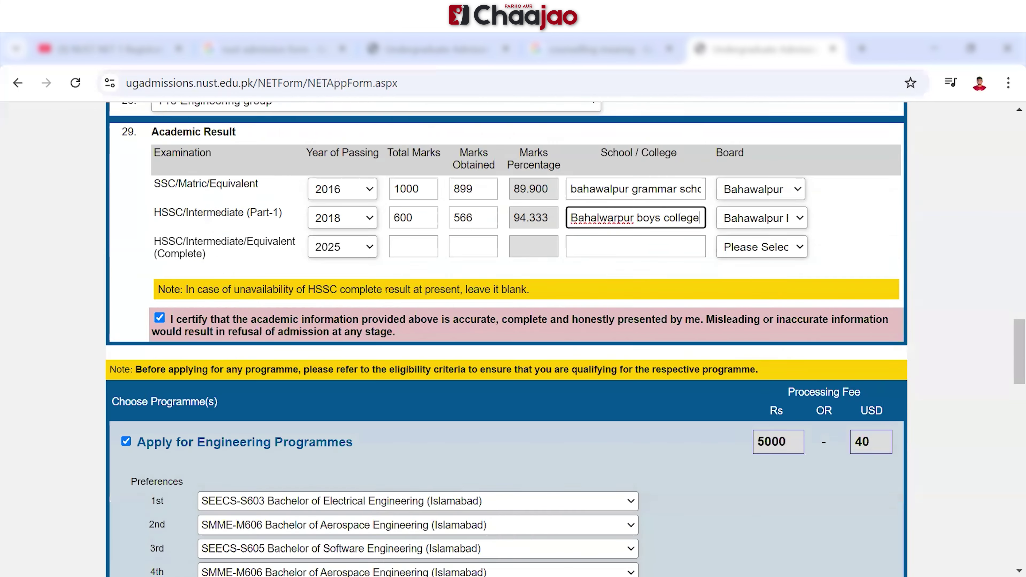
scroll(513, 340, "down", 8)
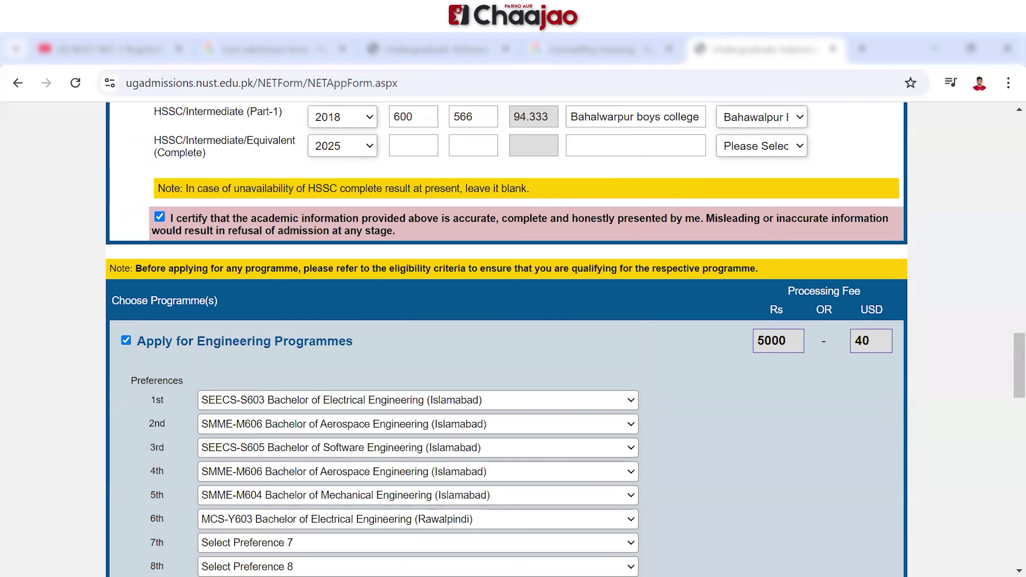
left_click(418, 519)
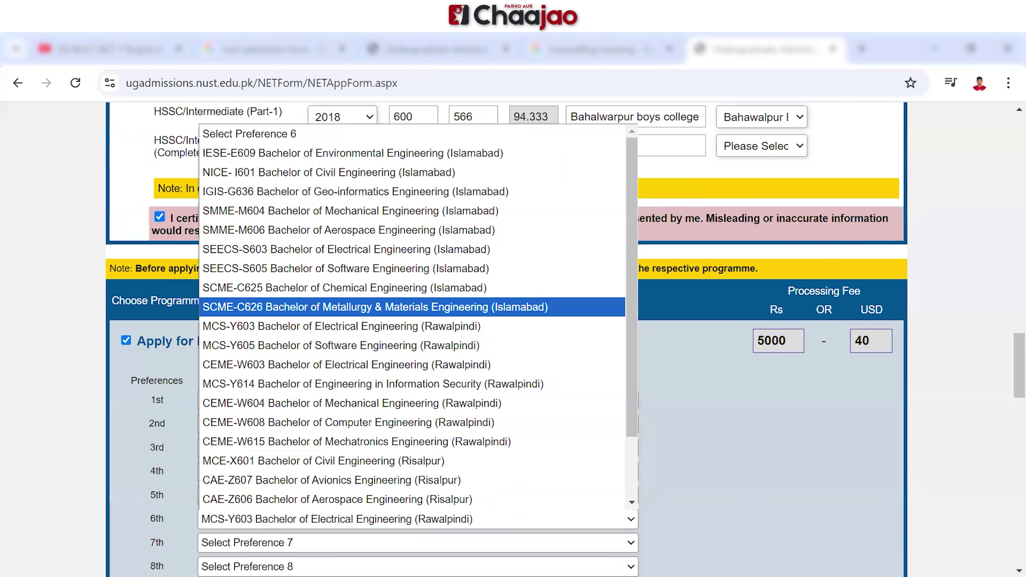
left_click(376, 308)
scroll(506, 340, "down", 20)
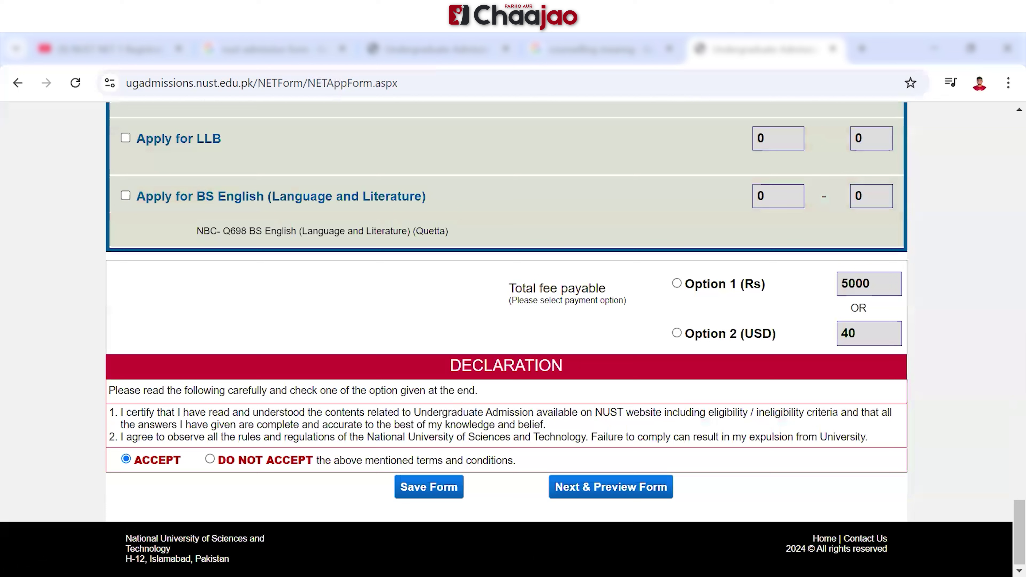
left_click(611, 487)
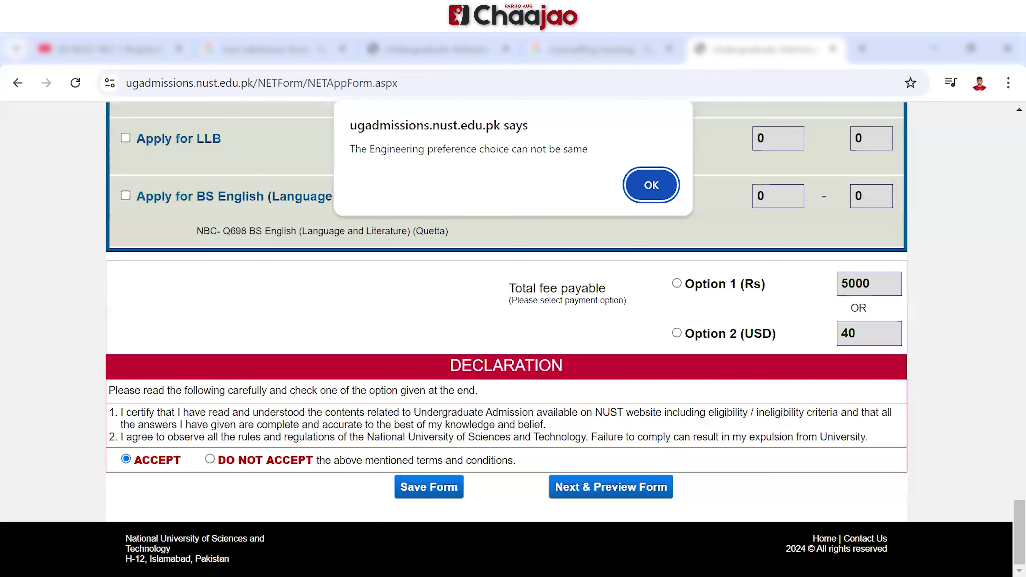
key("Return")
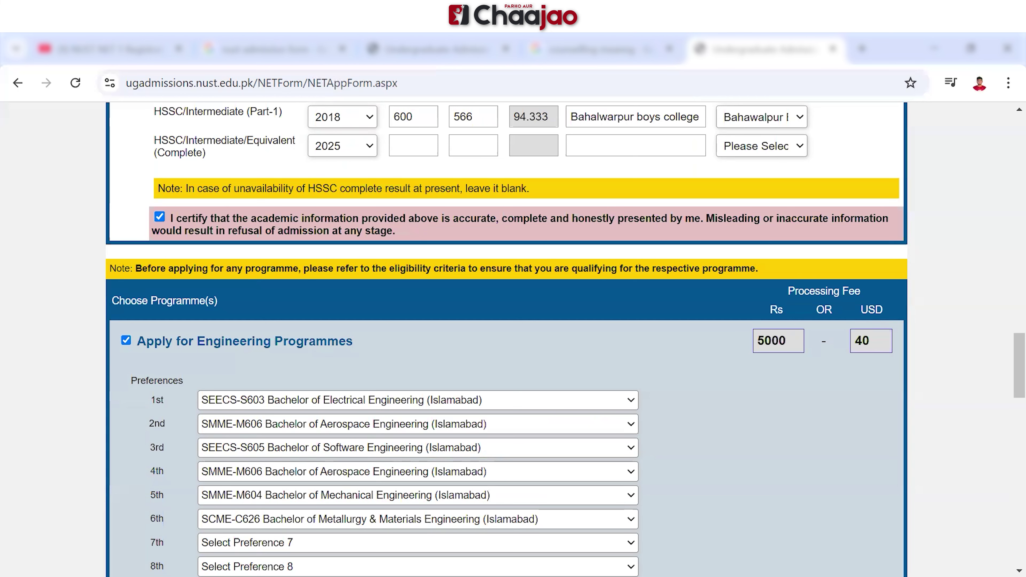
Set 2nd preference MCE-X601 Civil (Risalpur), 3rd CEME-W615 Mechatronics (Rawalpindi), then retry proceeding
left_click(418, 425)
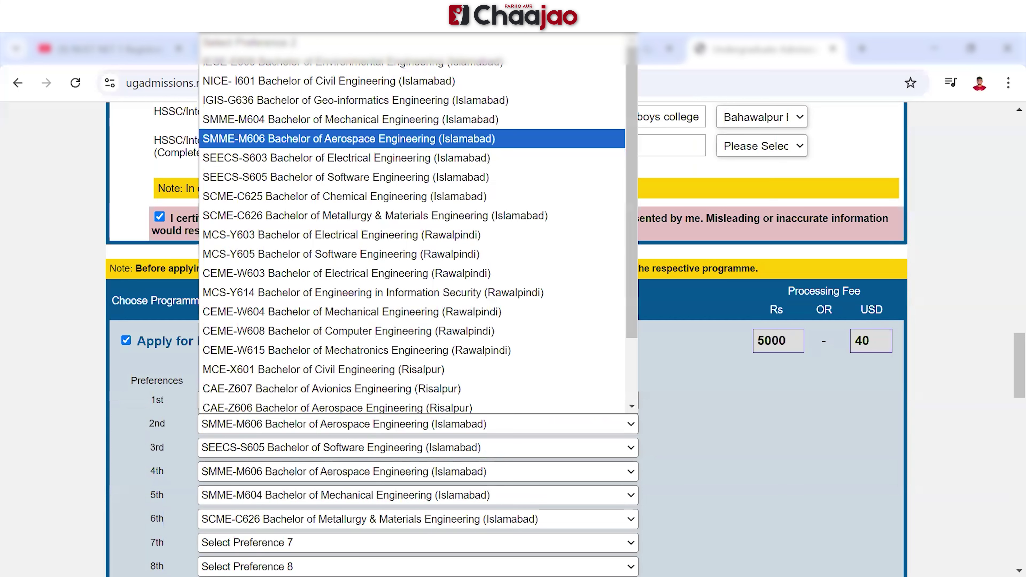
left_click(364, 370)
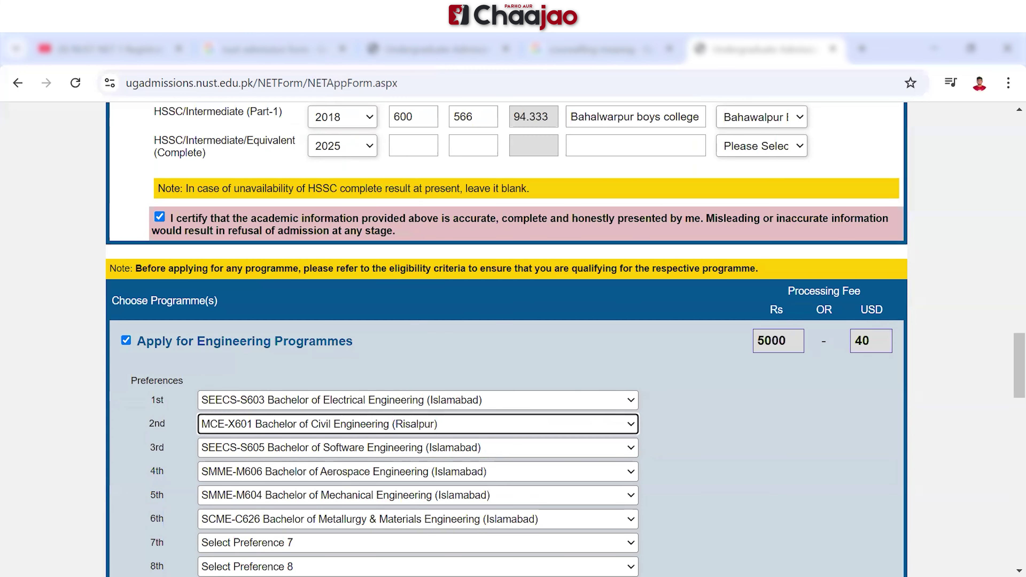
left_click(418, 448)
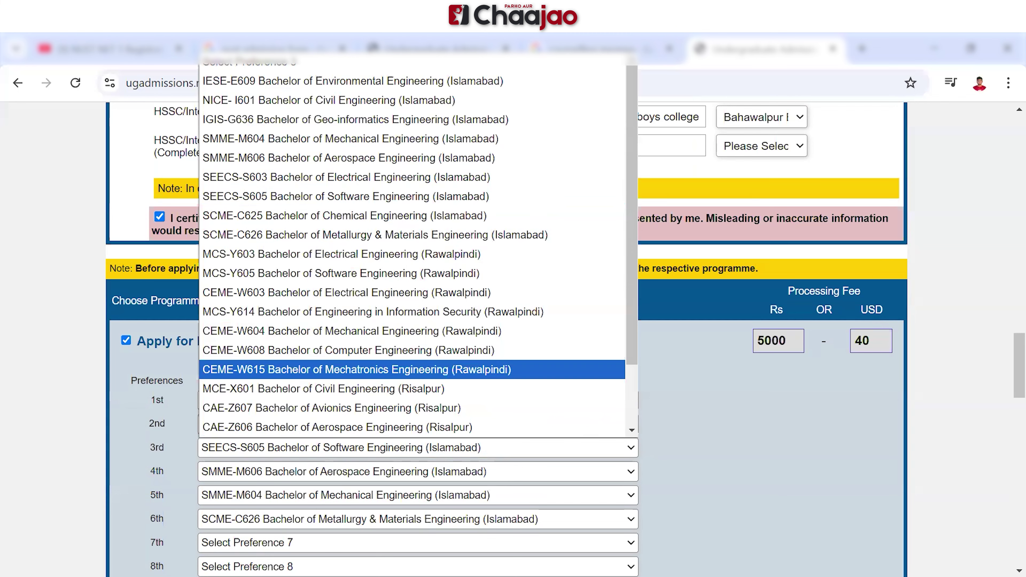
left_click(356, 370)
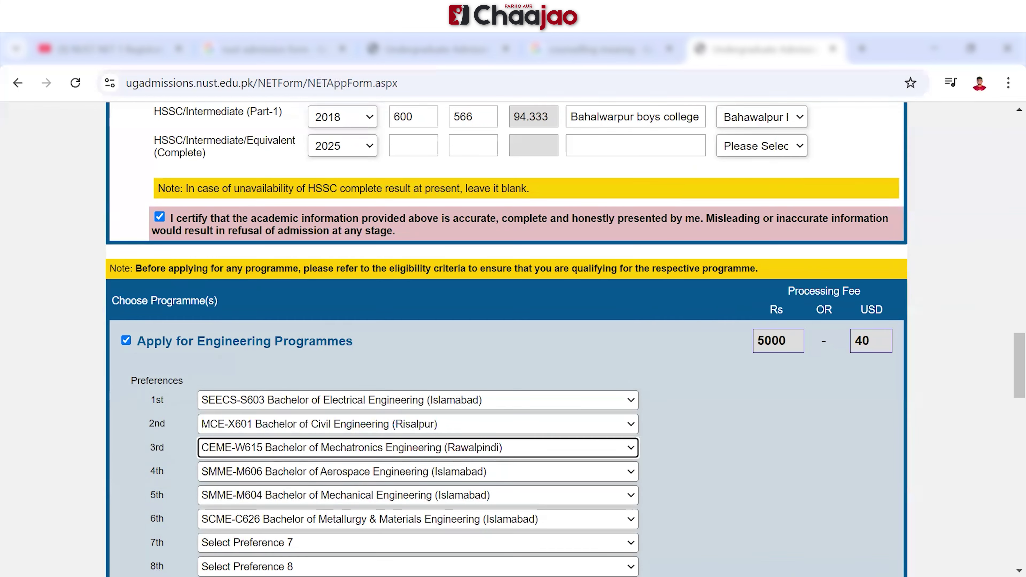
scroll(507, 323, "down", 20)
scroll(507, 323, "down", 1)
left_click(611, 487)
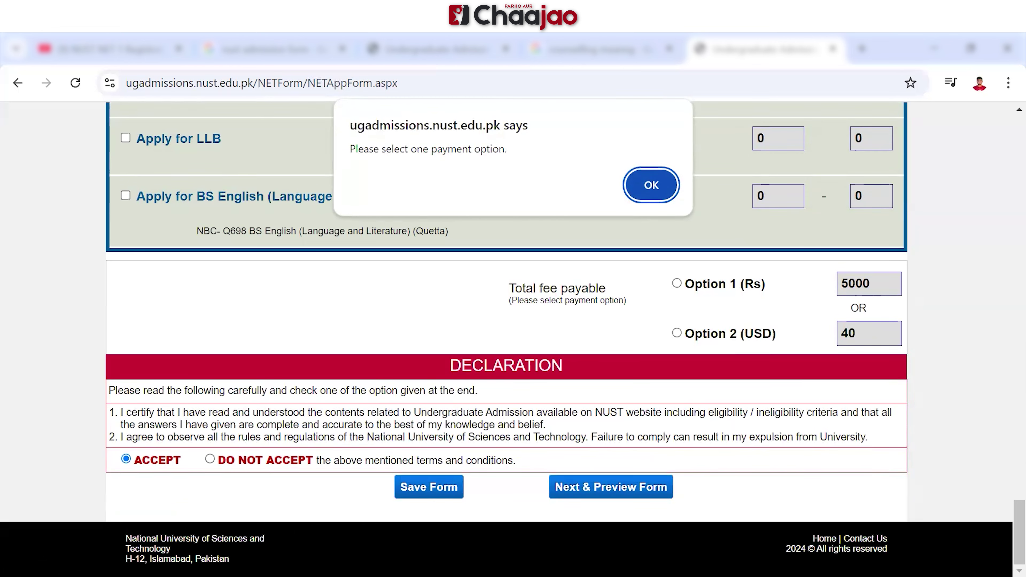
Dismiss the payment warning, choose payment Option 1 (Rs), and retry Next & Preview Form
key("Return")
left_click(677, 283)
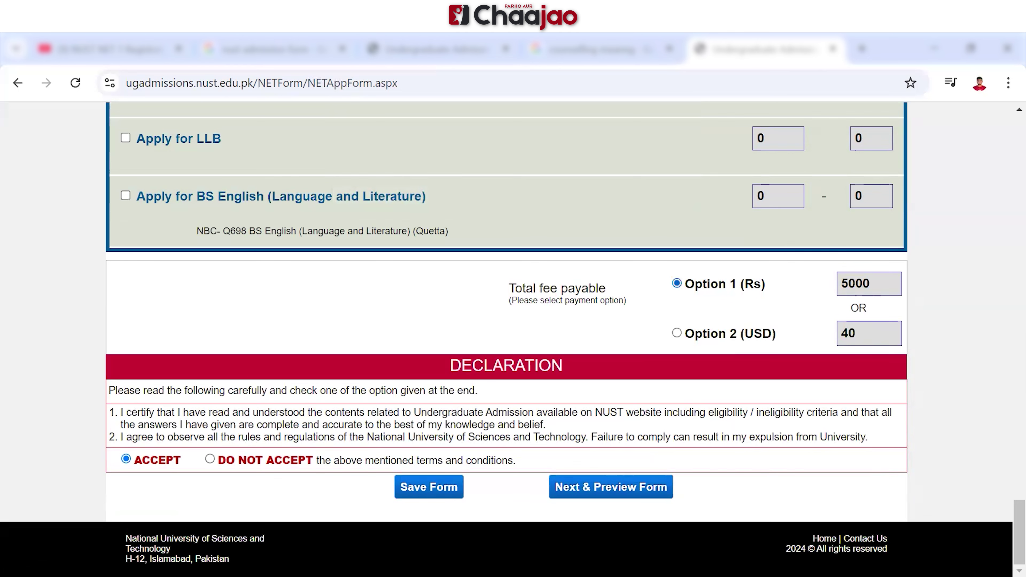
left_click(610, 487)
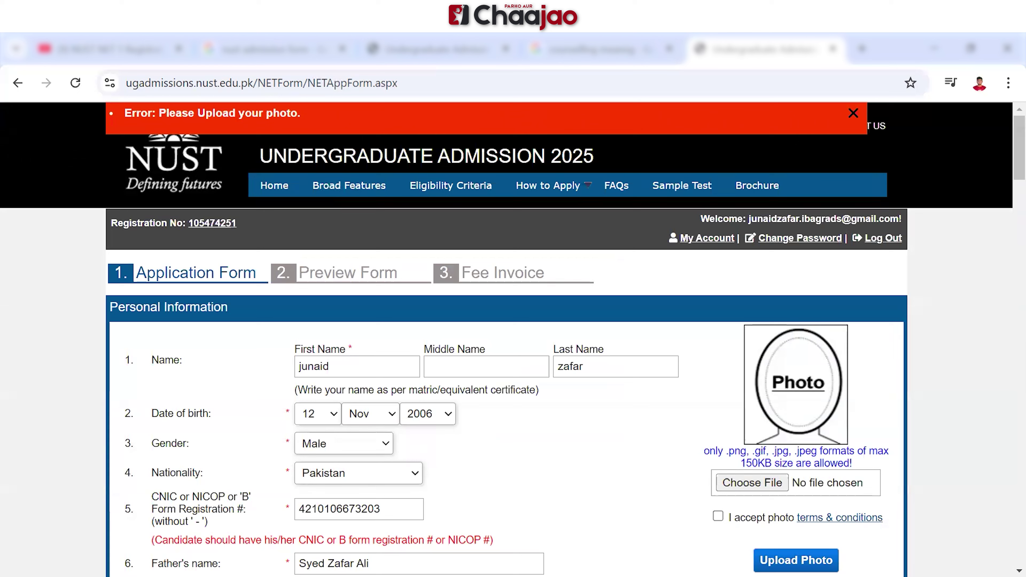
Accept the photo terms and conditions and start choosing an applicant photo file
left_click(796, 561)
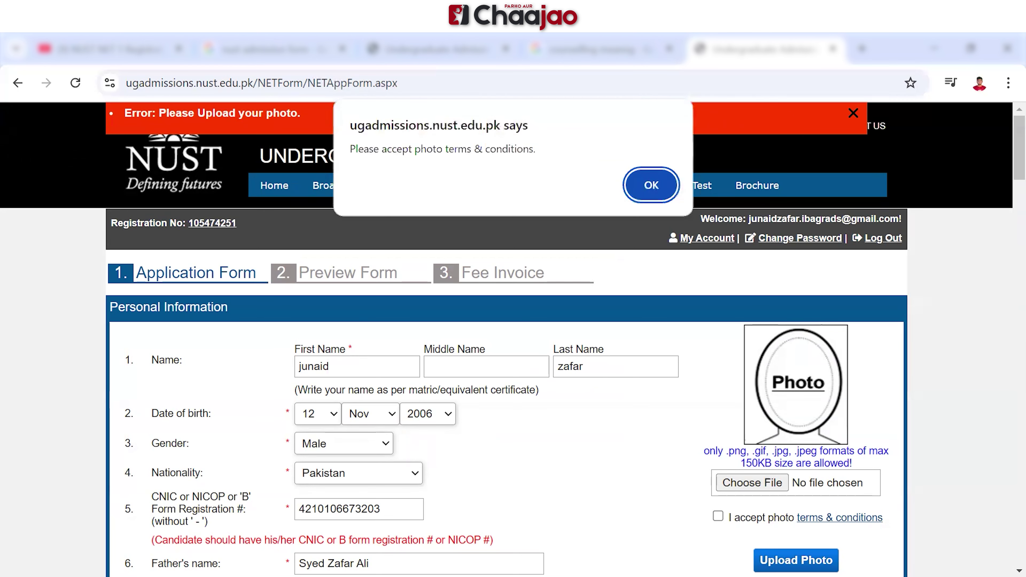
key("Return")
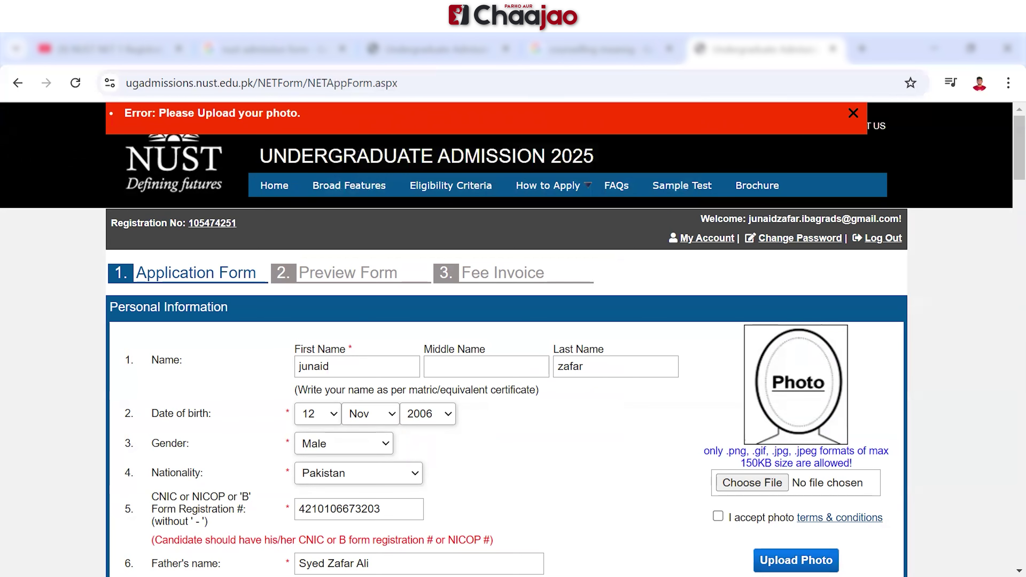
key("Return")
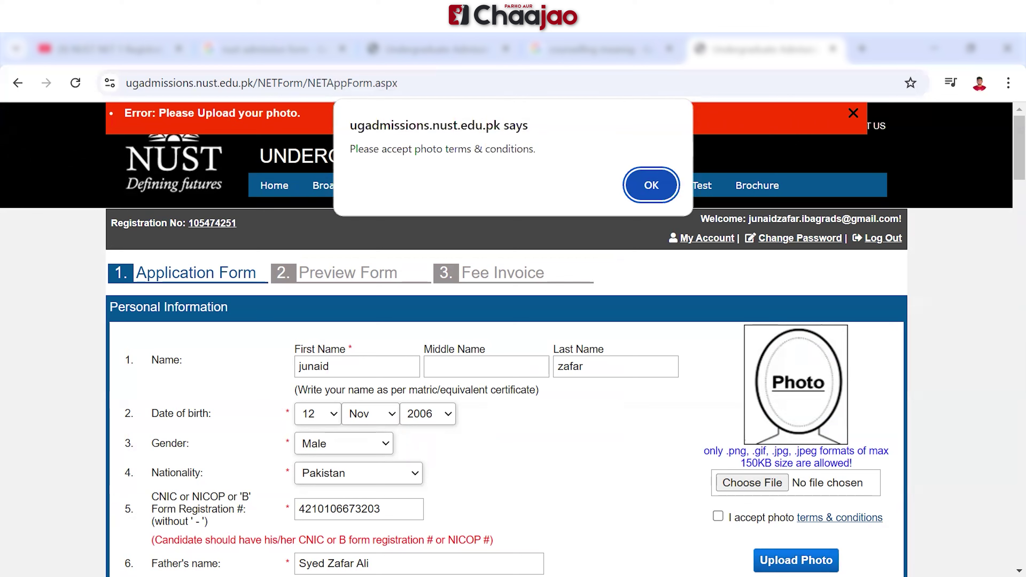
key("Return")
left_click(718, 516)
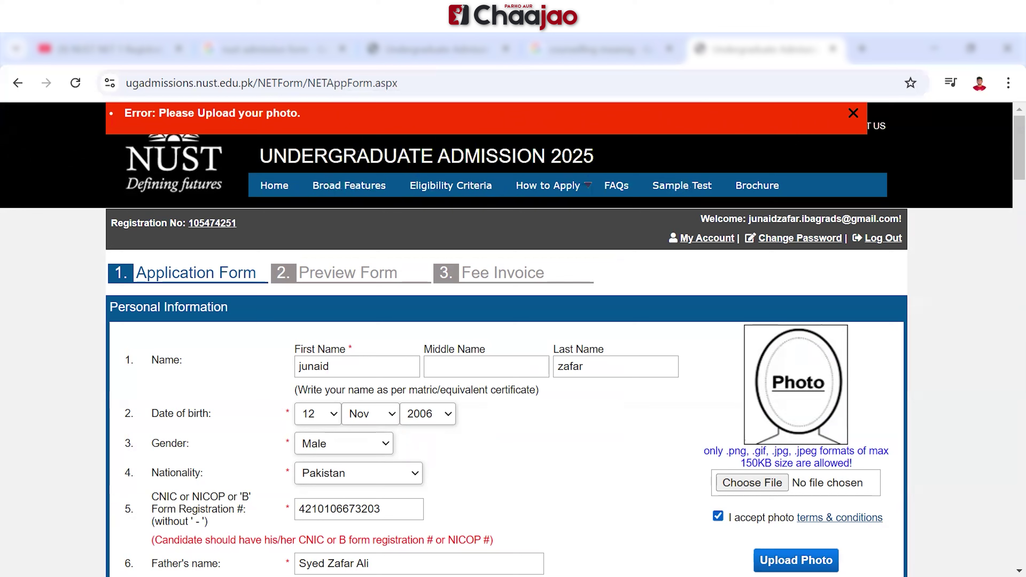
left_click(795, 560)
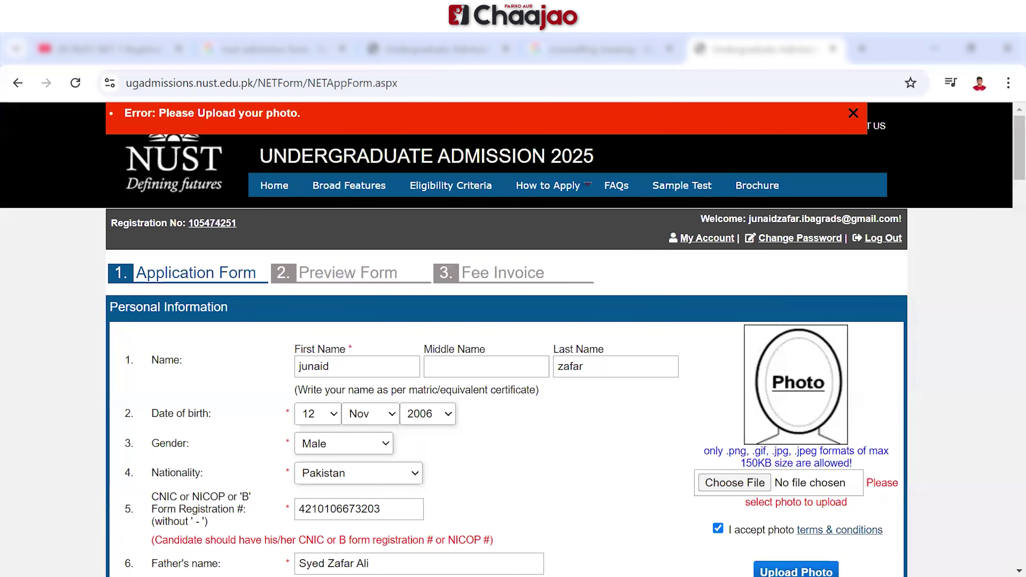
left_click(734, 483)
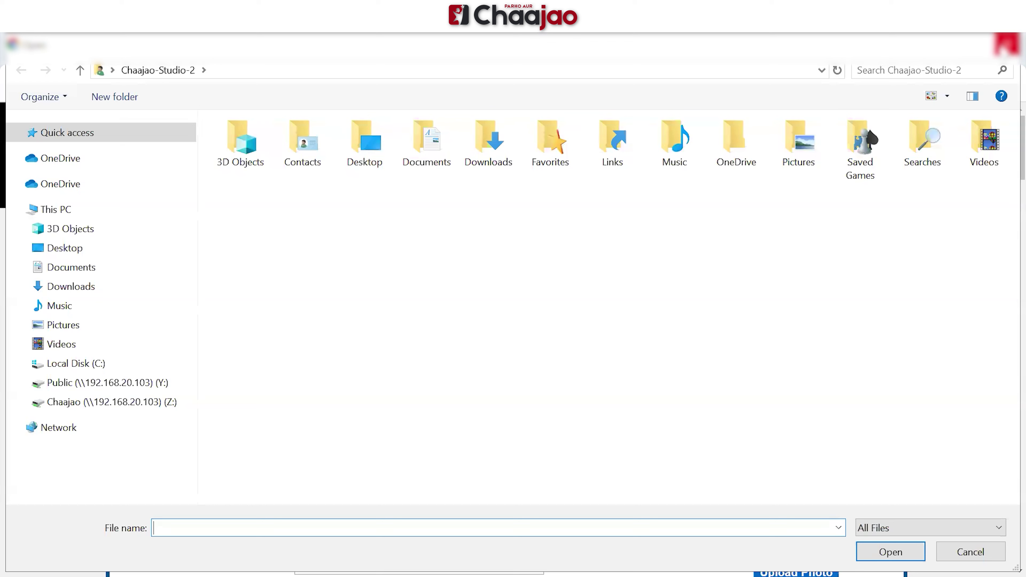
Pick image 01 from the Desktop as the applicant photo
left_click(76, 251)
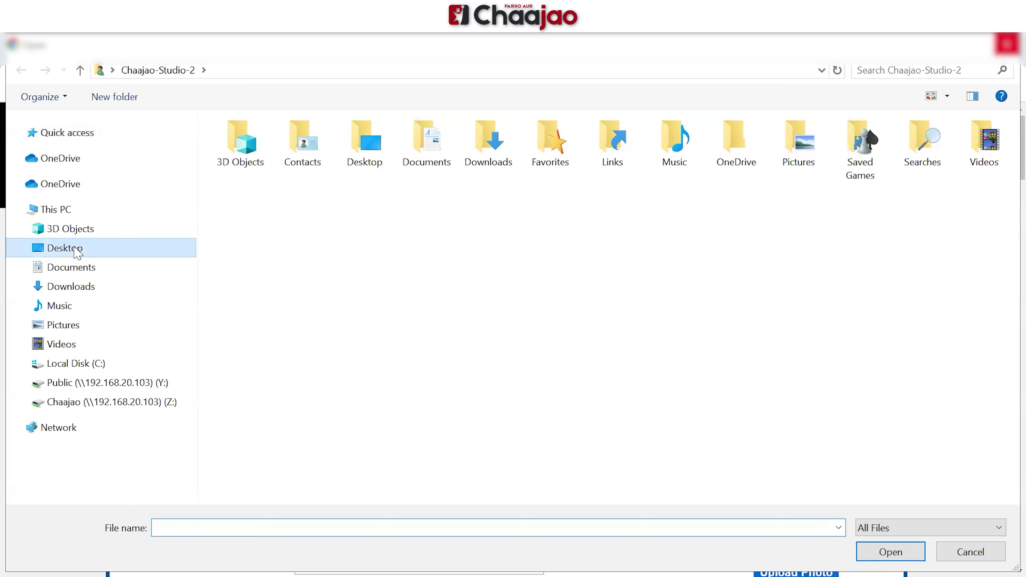
left_click(342, 166)
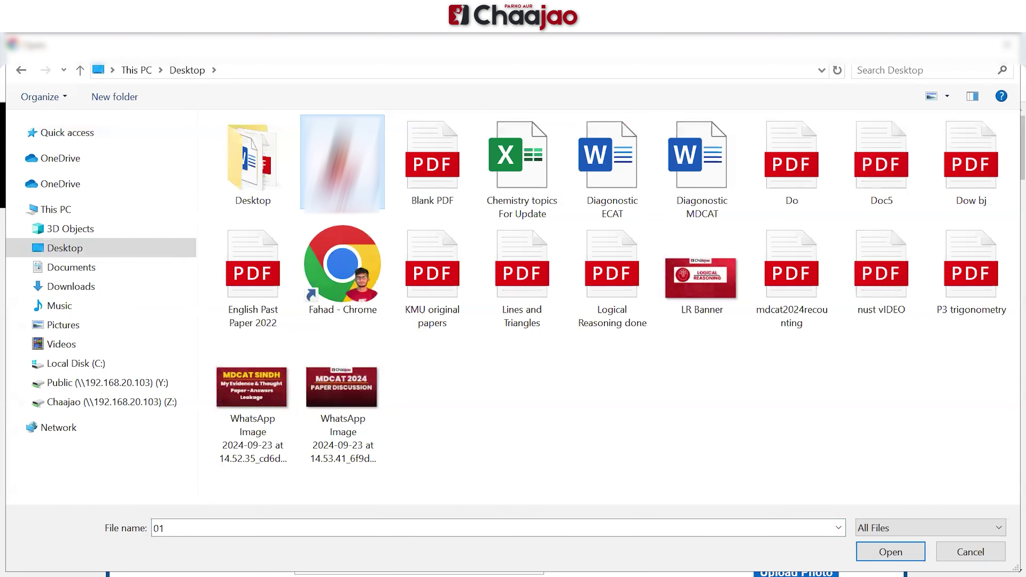
key("Return")
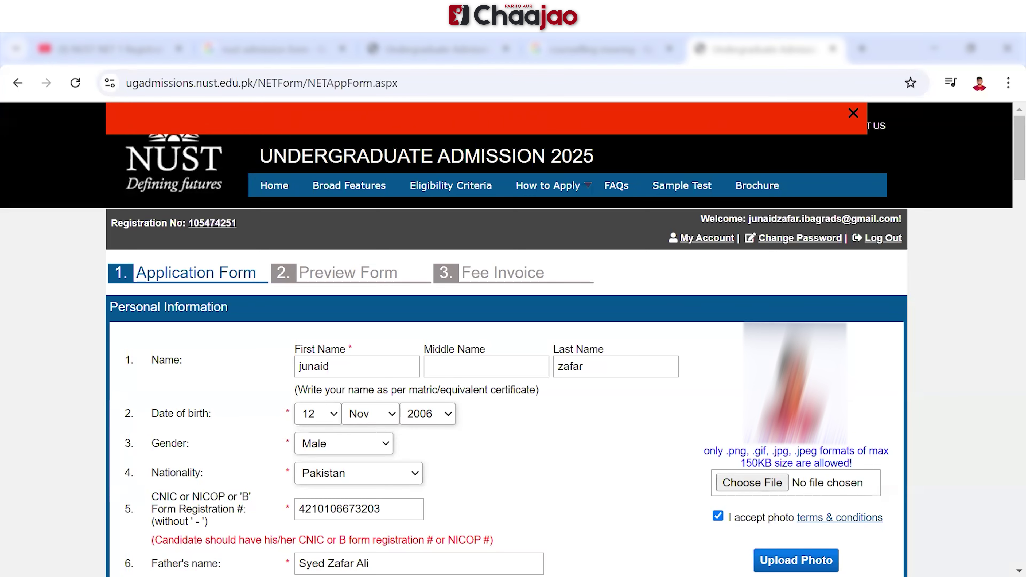
Scroll to the bottom of the form and continue to the Preview Form
scroll(513, 340, "down", 15)
scroll(513, 339, "down", 10)
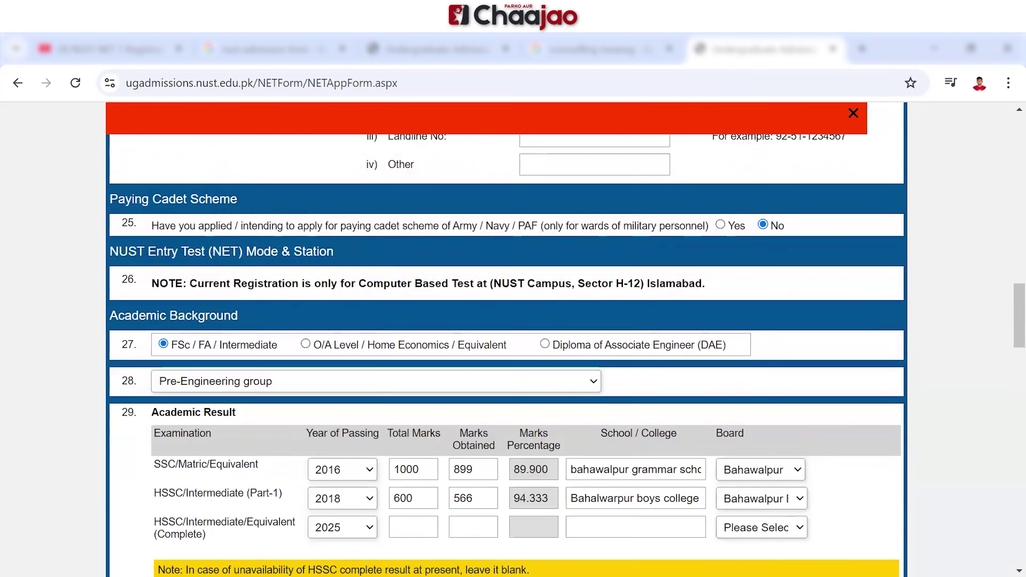
scroll(513, 339, "down", 20)
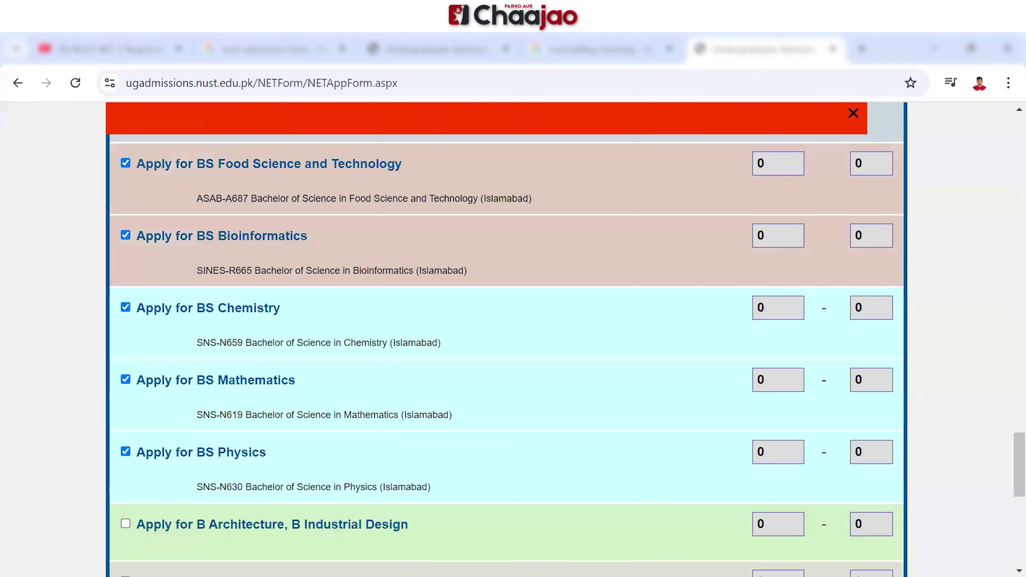
scroll(513, 340, "down", 10)
left_click(611, 487)
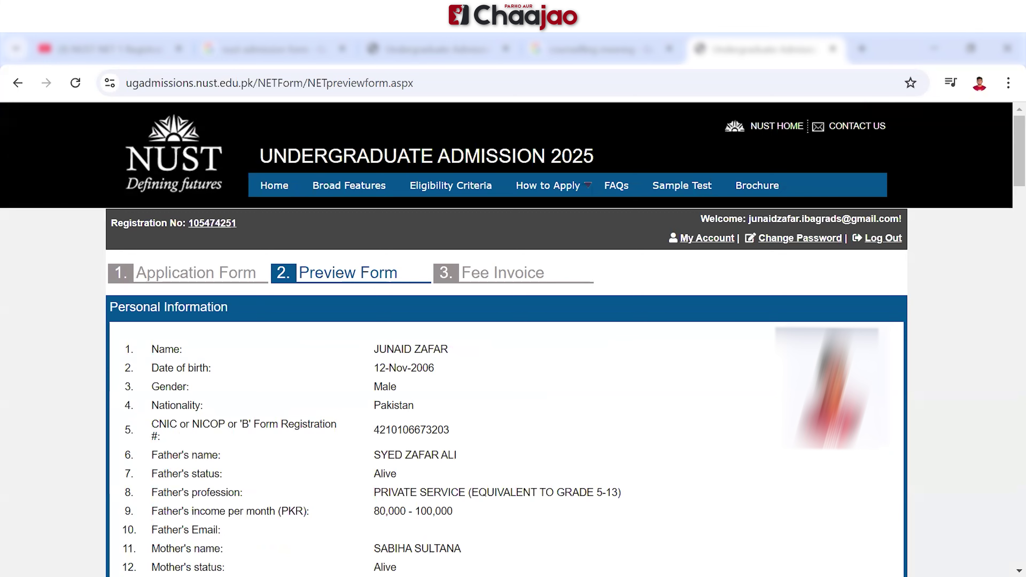
scroll(506, 340, "down", 5)
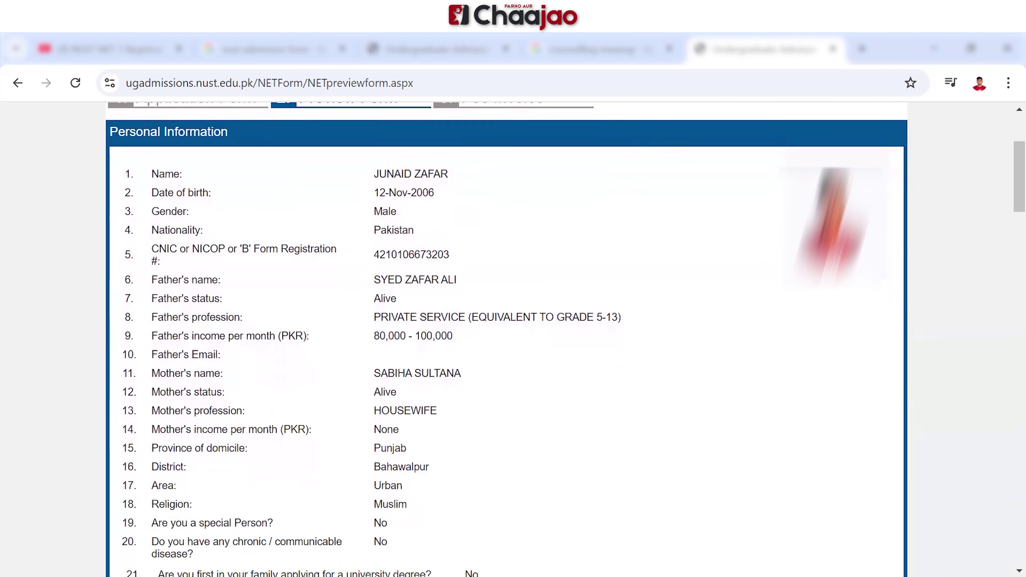
scroll(507, 340, "down", 1)
scroll(506, 340, "down", 8)
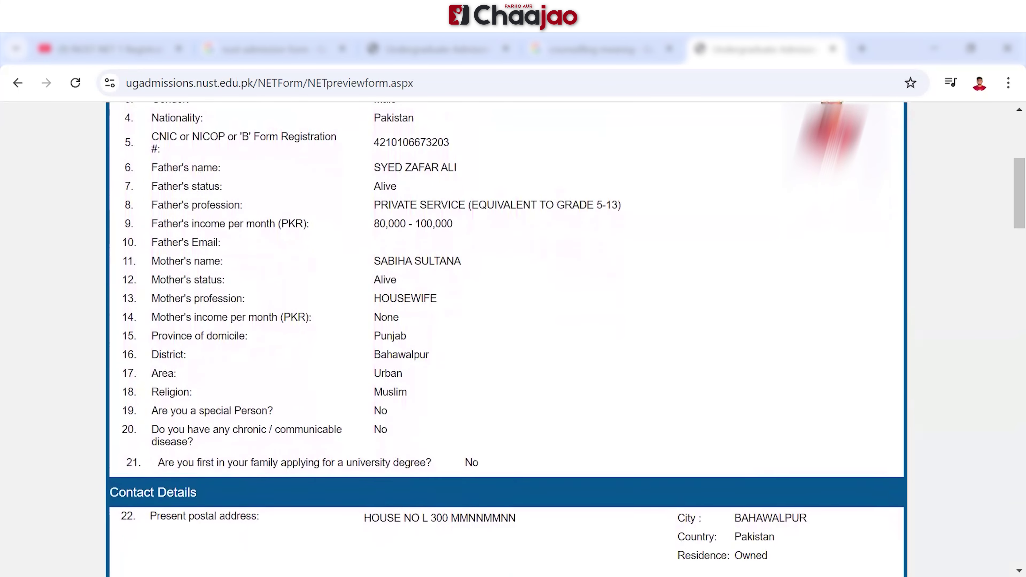
scroll(506, 340, "down", 5)
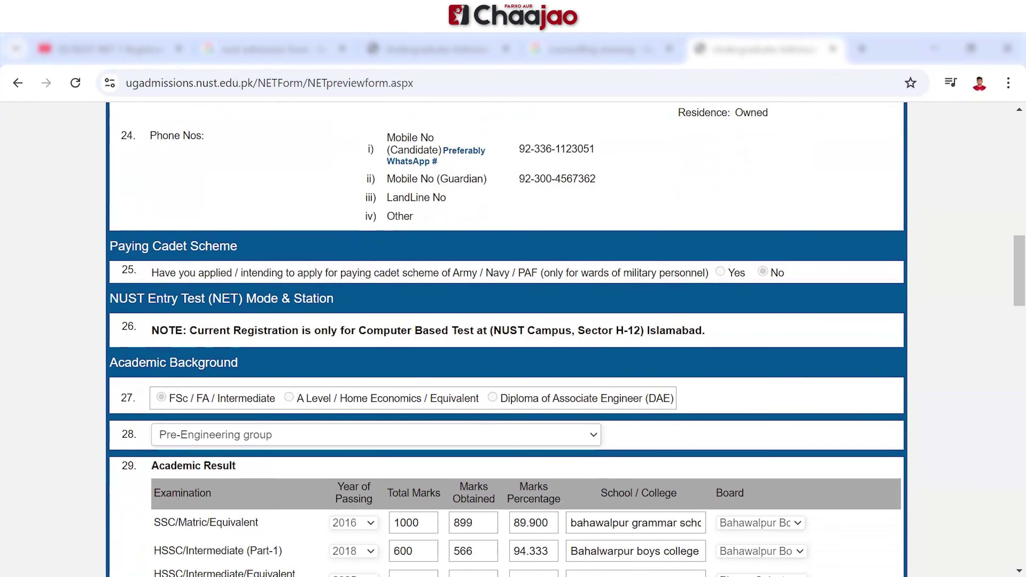
scroll(506, 339, "down", 3)
scroll(506, 340, "down", 8)
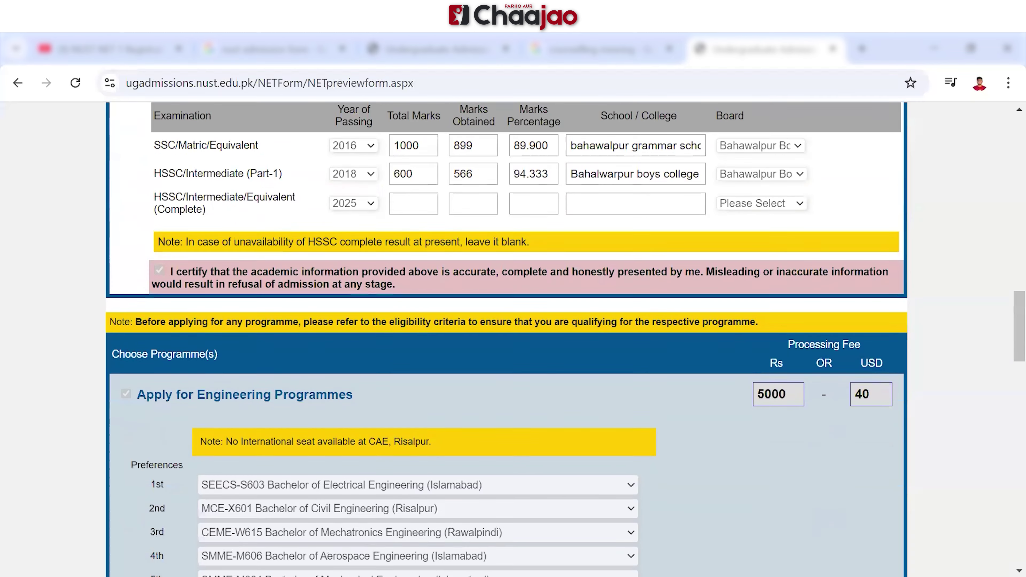
scroll(506, 339, "down", 5)
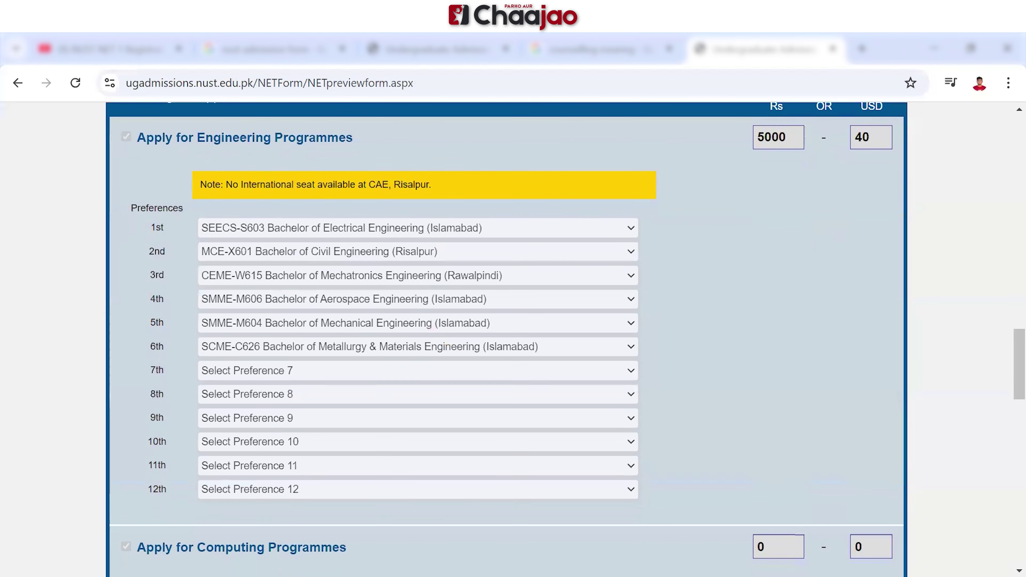
scroll(506, 339, "down", 9)
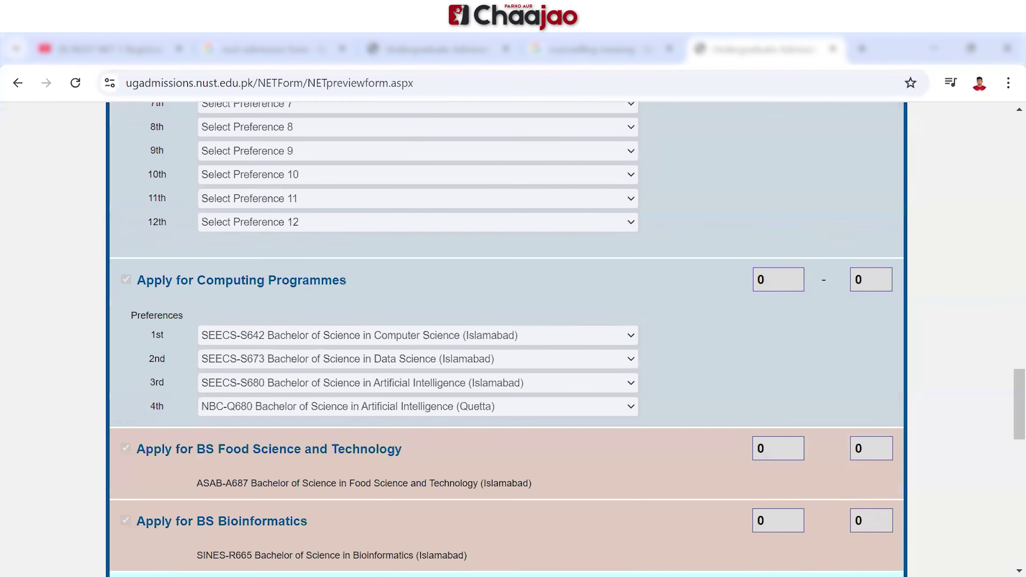
scroll(506, 340, "down", 16)
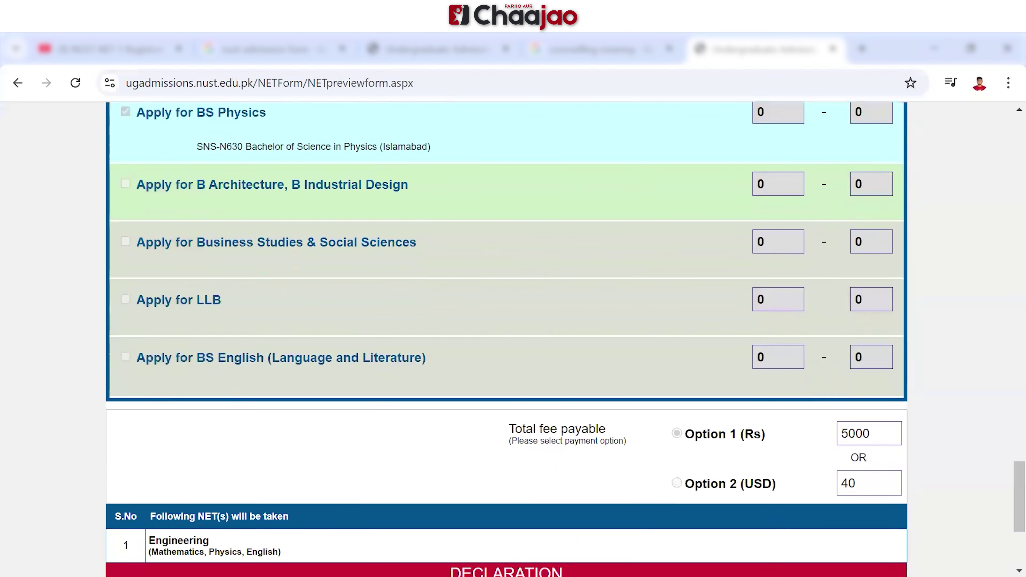
scroll(506, 339, "down", 2)
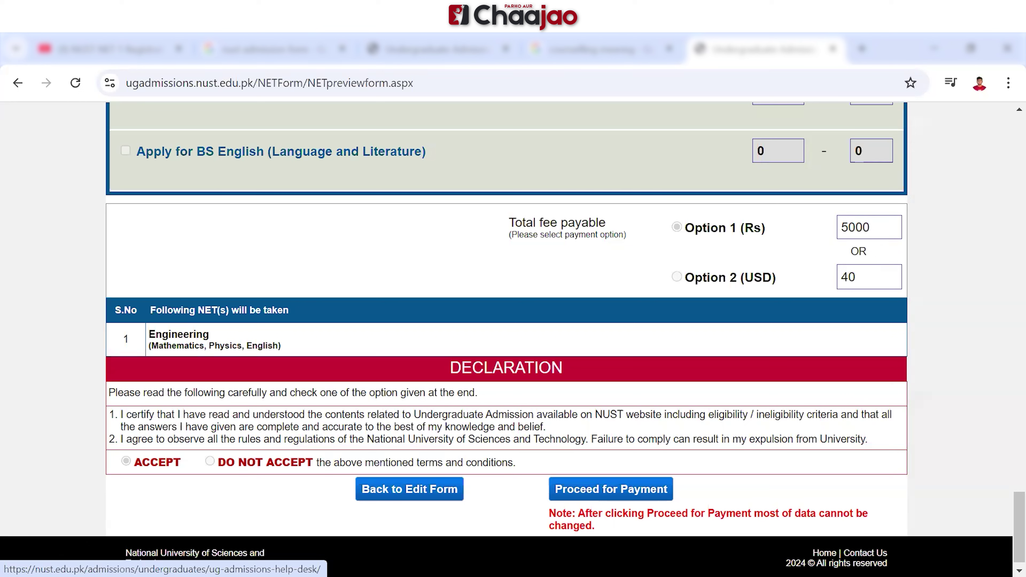
Proceed to payment and review the Rs. 5000 NET 2025 invoice down to the deposit form
left_click(611, 489)
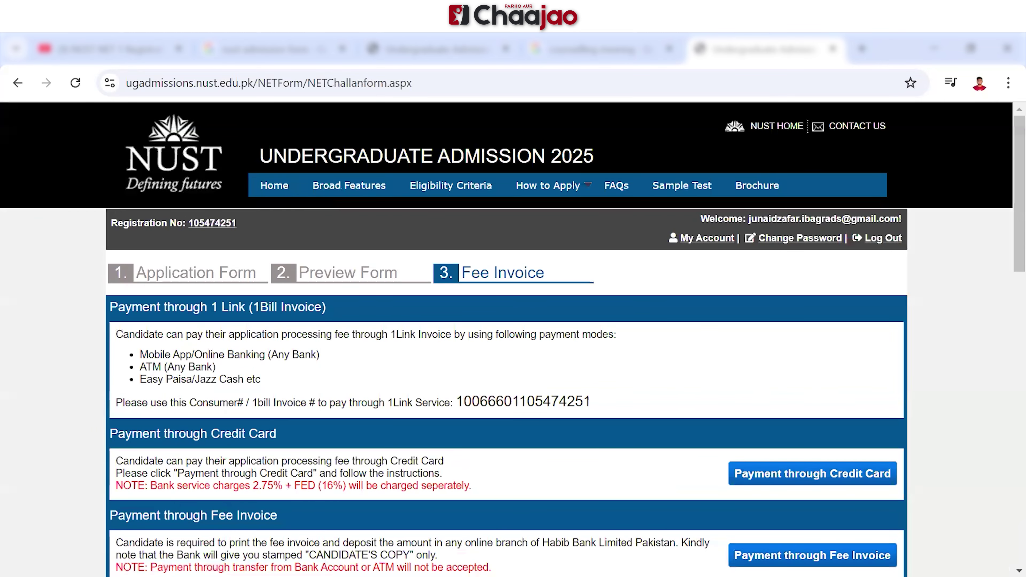
scroll(513, 339, "down", 2)
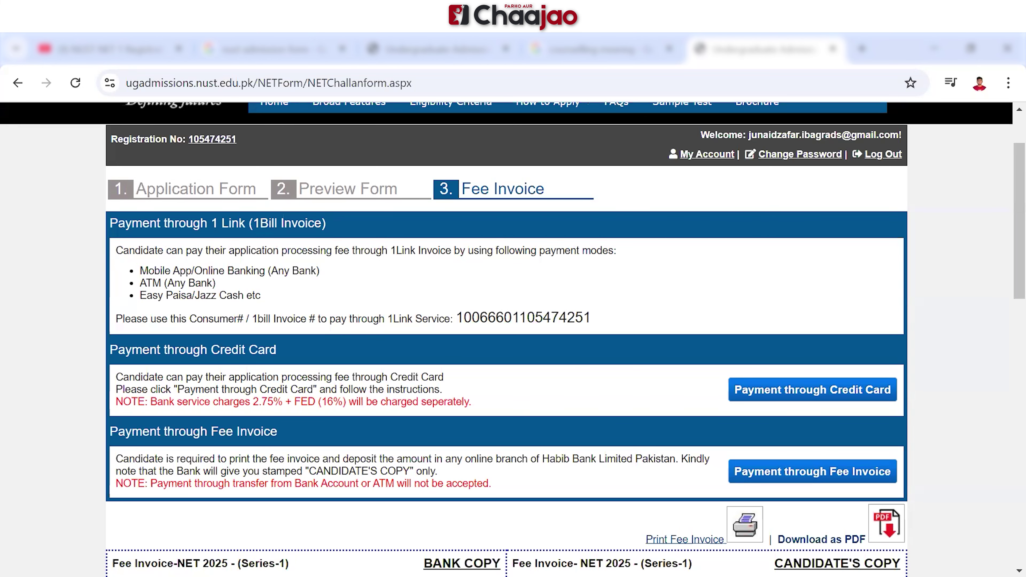
scroll(513, 339, "down", 4)
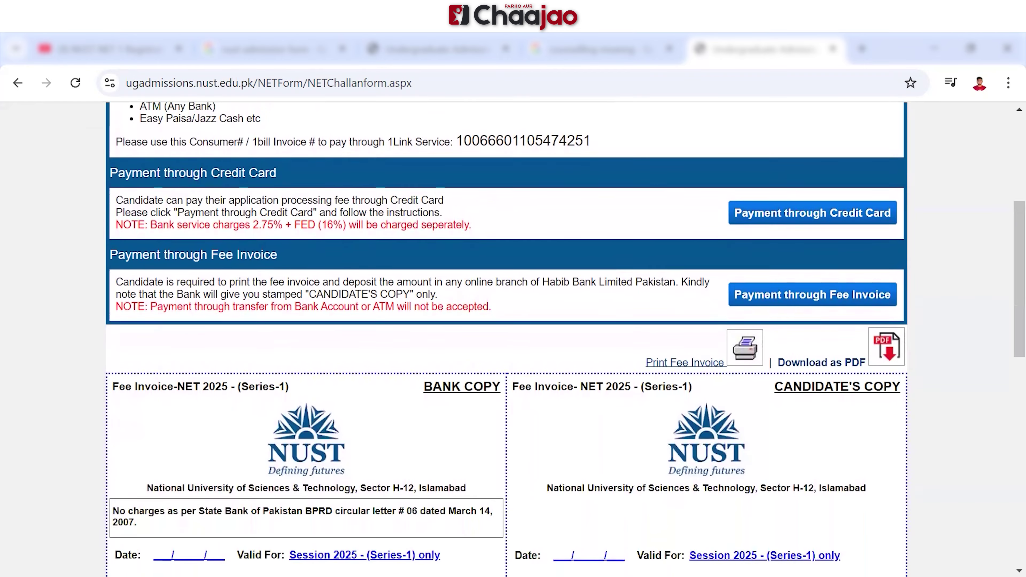
scroll(513, 340, "down", 6)
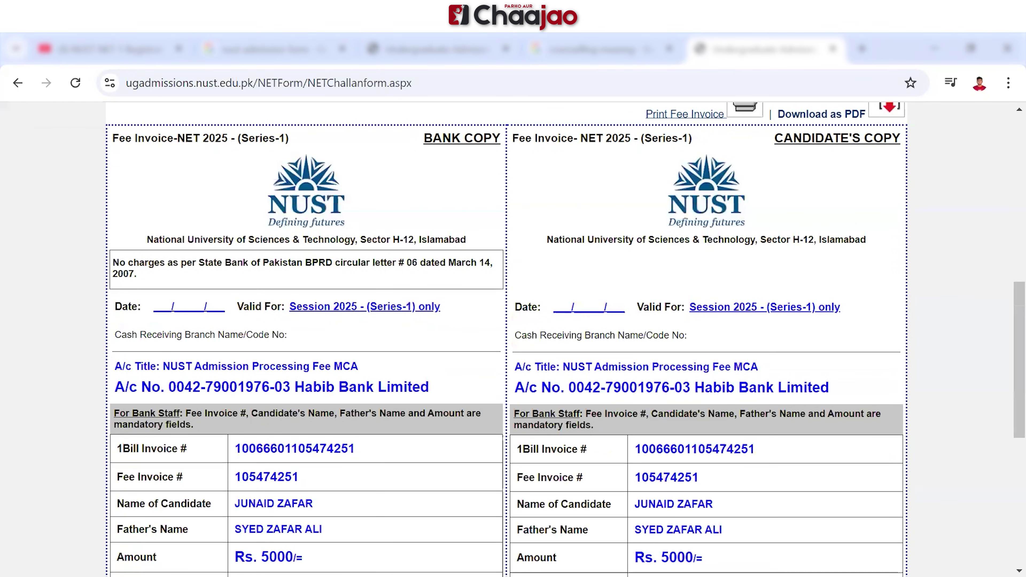
scroll(513, 340, "down", 1)
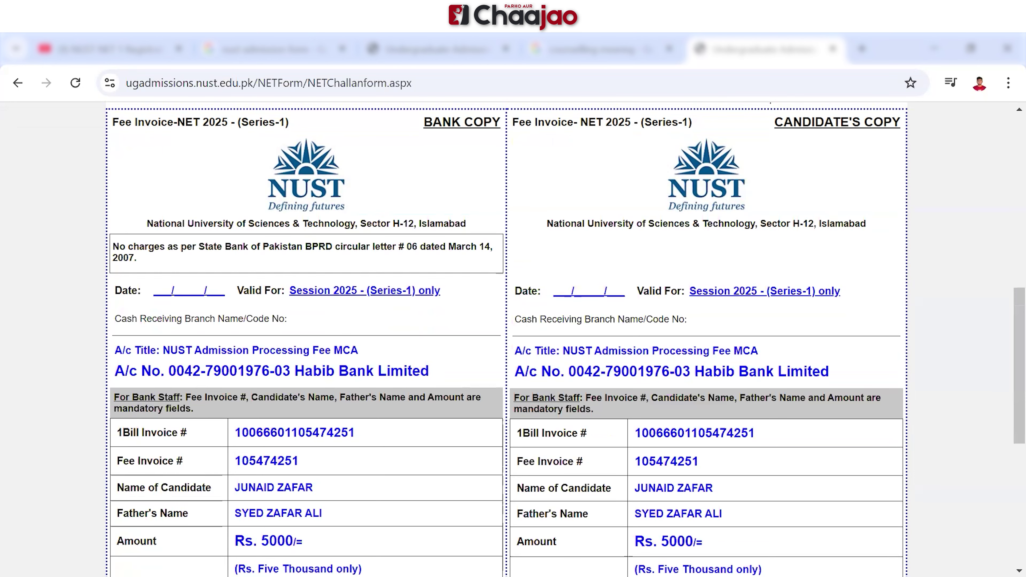
scroll(513, 340, "up", 1)
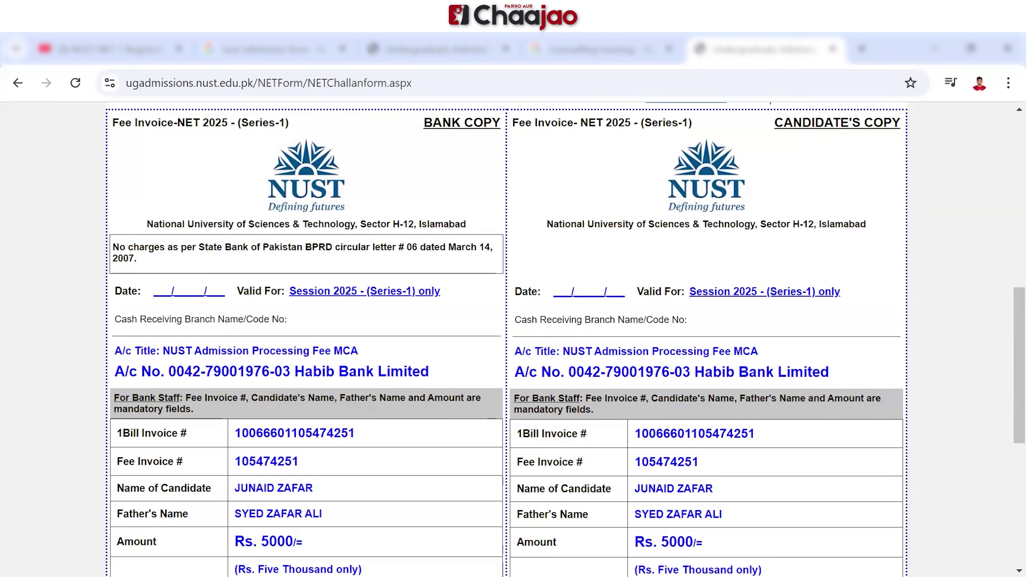
scroll(513, 339, "down", 4)
scroll(513, 340, "down", 3)
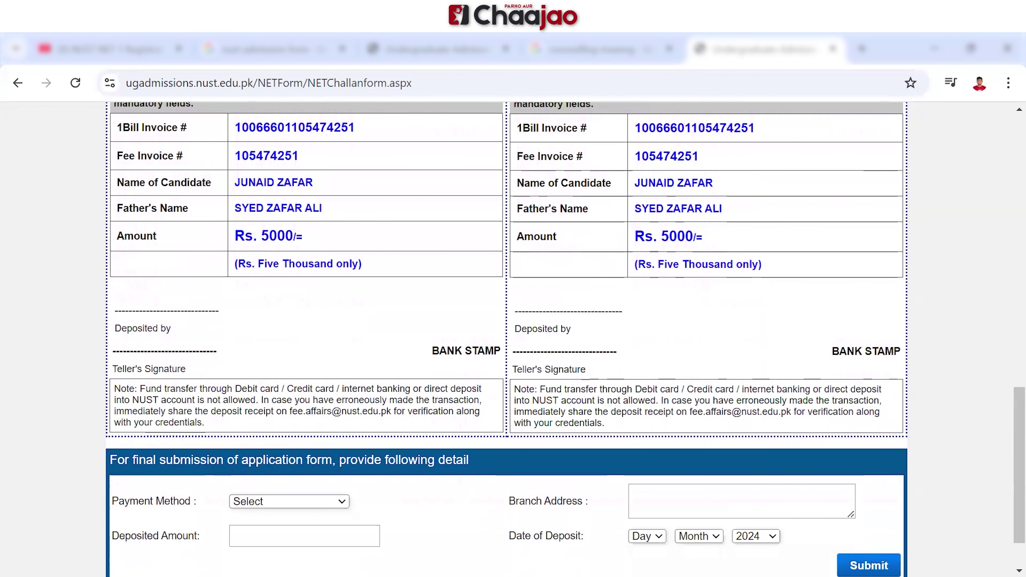
scroll(513, 340, "up", 1)
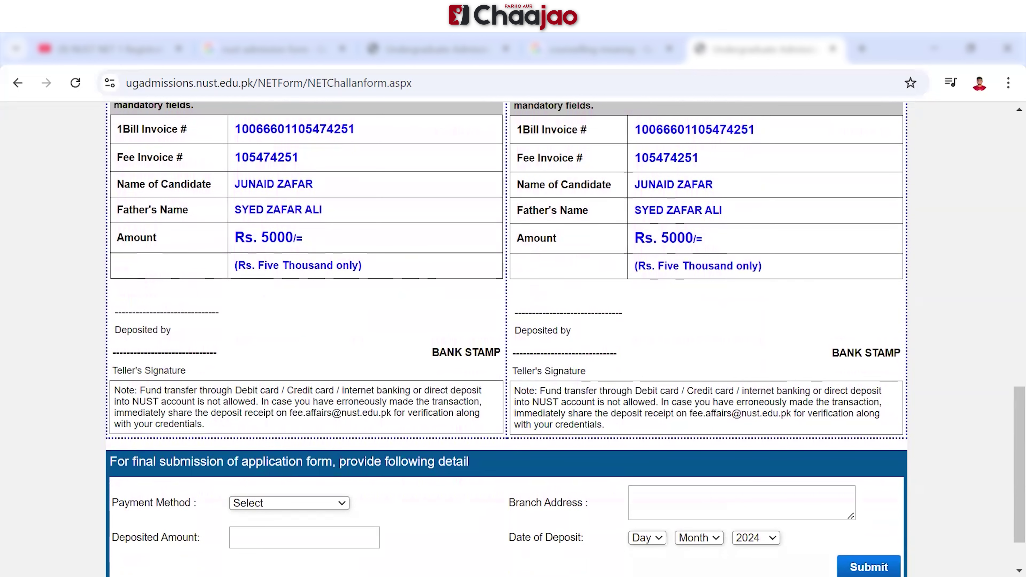
Enter Habib Bank Limited as payment method, 5000 as amount, and the Karachi branch address
scroll(513, 340, "down", 2)
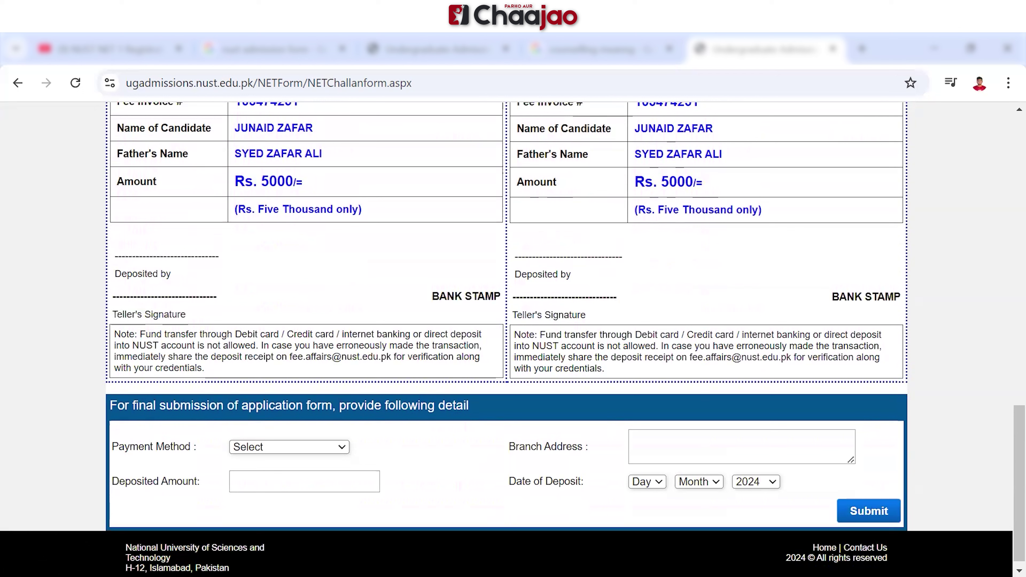
left_click(289, 447)
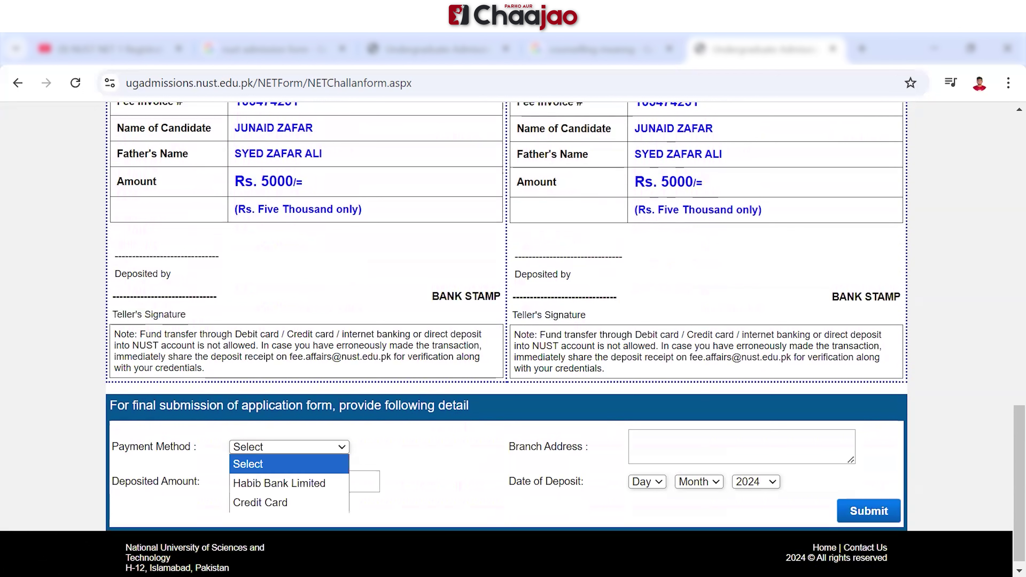
key("Down")
key("Return")
key("Tab")
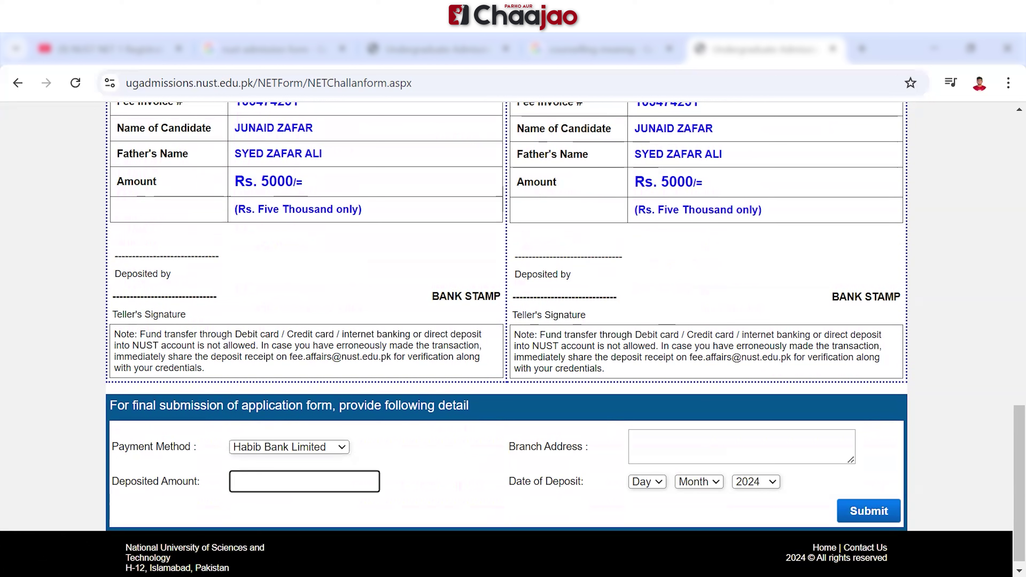
type("5000")
key("Tab")
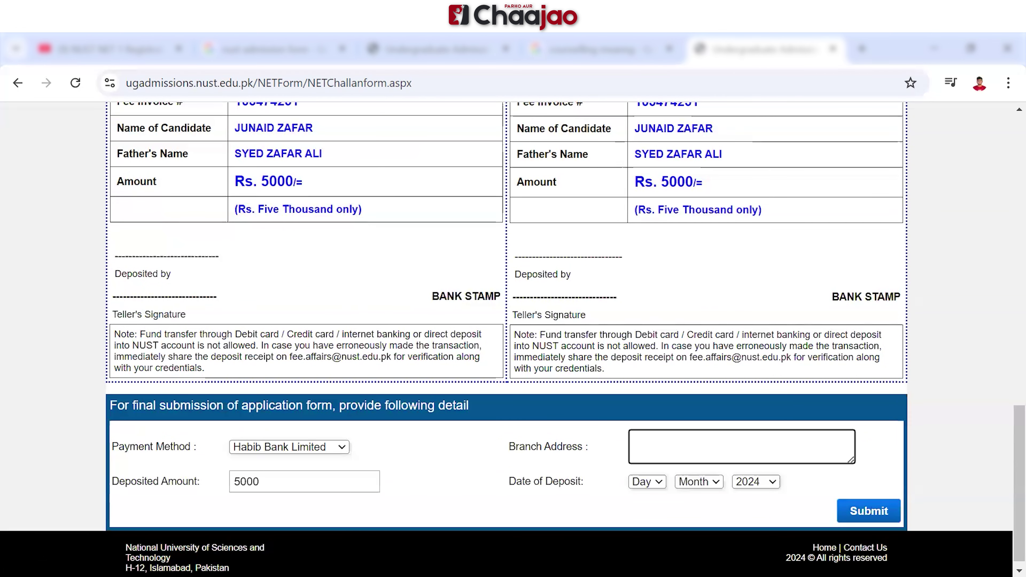
type("nagan choranm")
key("BackSpace")
type("gi")
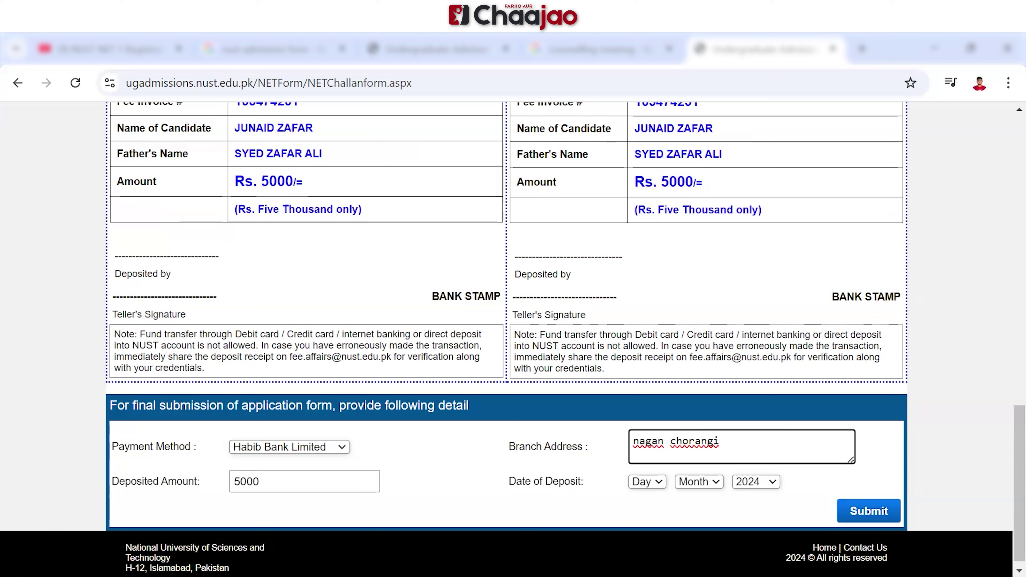
type(" , karachi")
Set the deposit date to 24 Oct 2024 and submit the deposit details
left_click(647, 481)
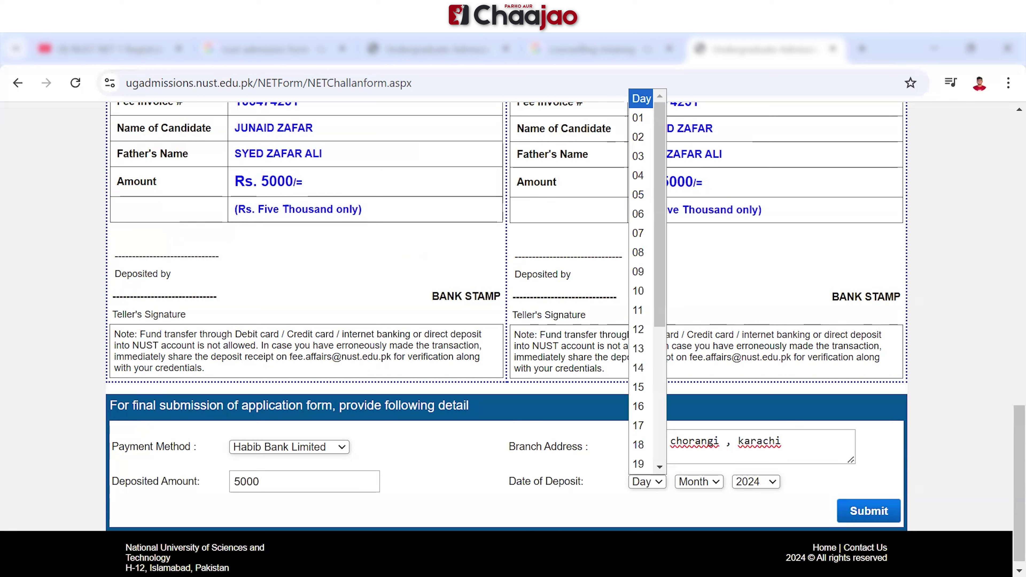
scroll(646, 283, "down", 4)
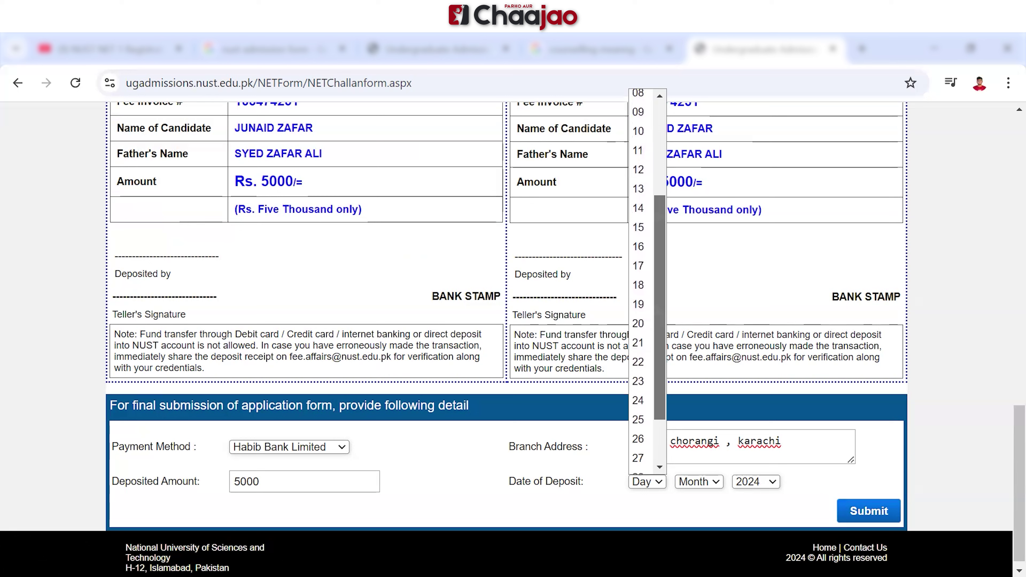
left_click(637, 399)
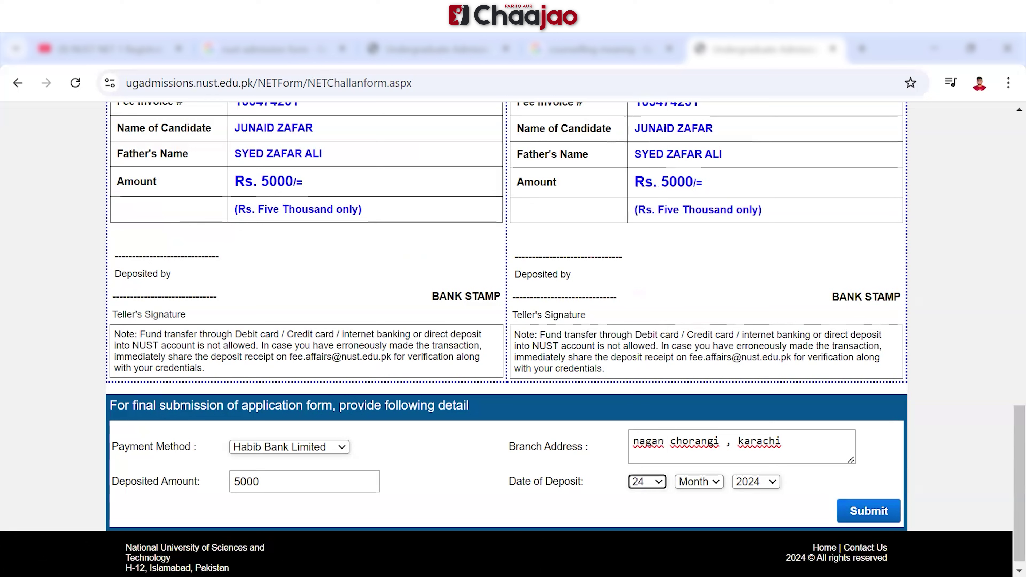
left_click(699, 482)
left_click(690, 518)
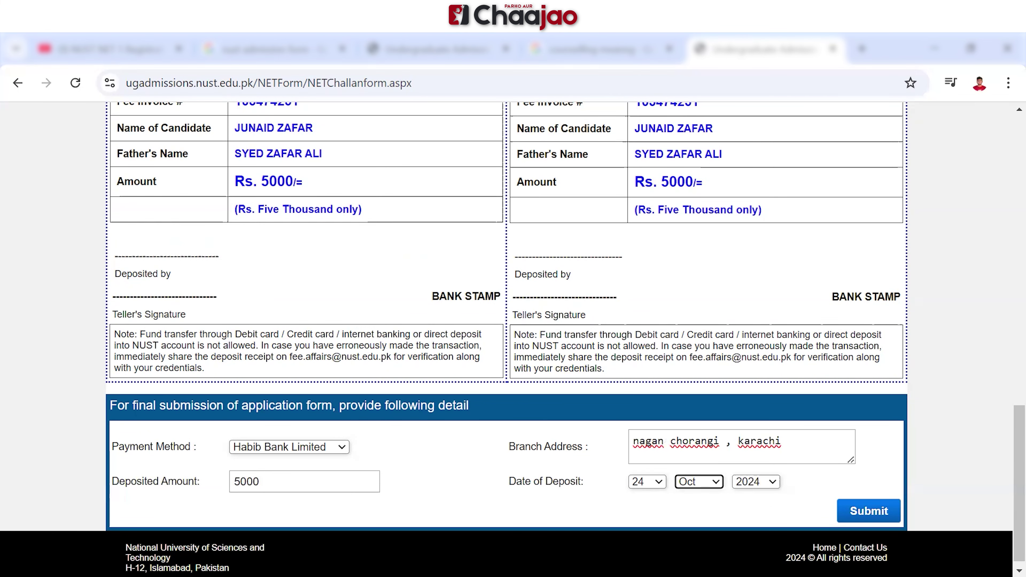
left_click(868, 511)
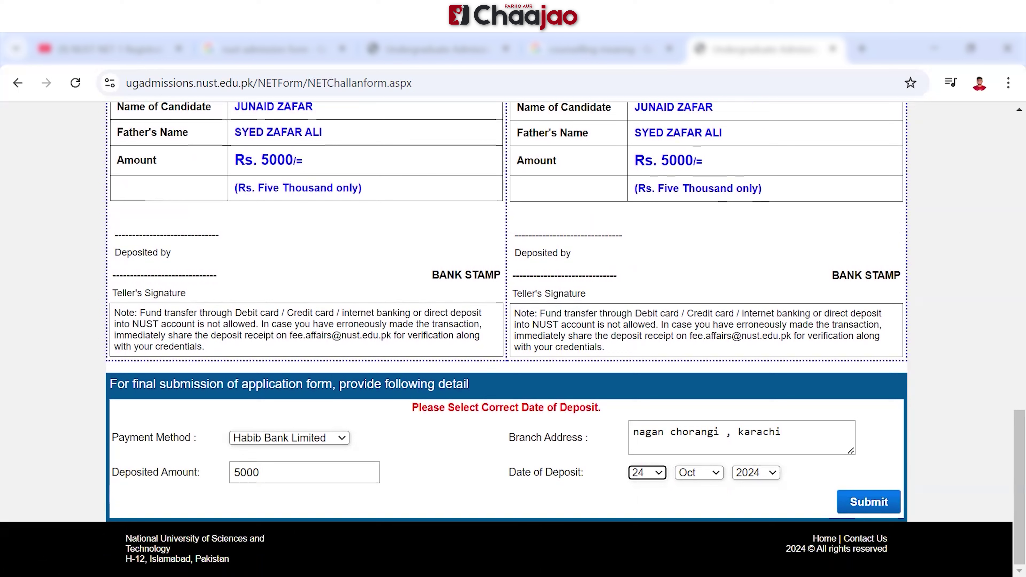
Change the deposit day from 24 to 23 and resubmit the deposit details
left_click(647, 472)
key("Up")
key("Return")
left_click(868, 503)
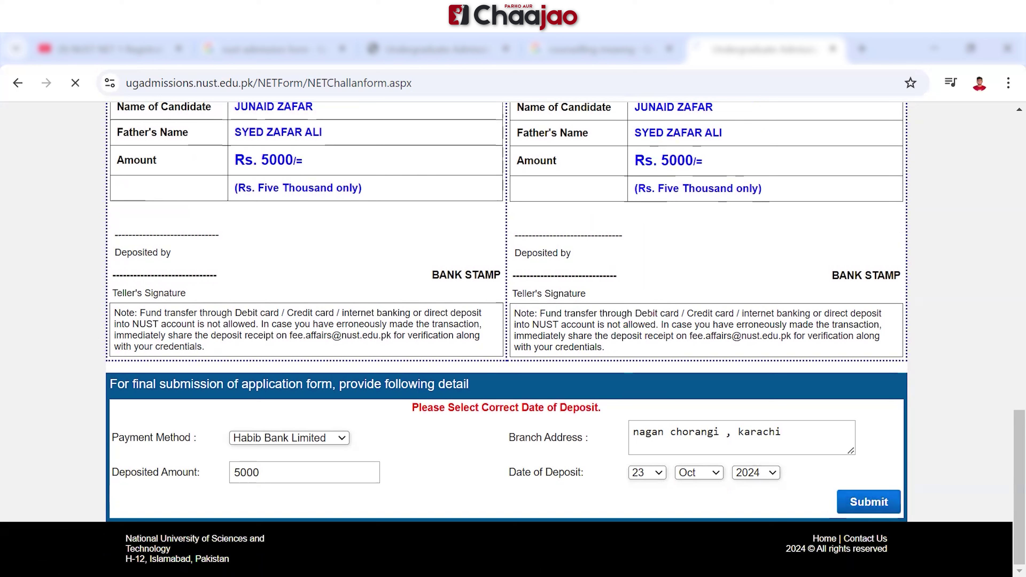